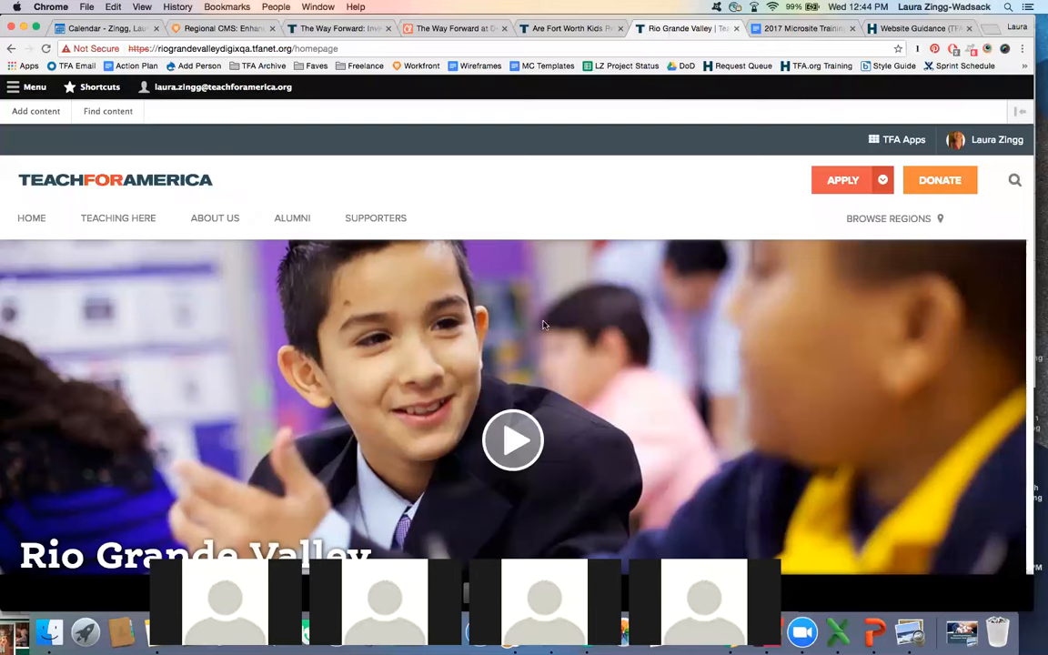
Start creating a new Event content item on the Rio Grande Valley regional site.
{"action": "scroll", "coordinate": [543, 325], "scroll_direction": "down", "scroll_amount": 5}
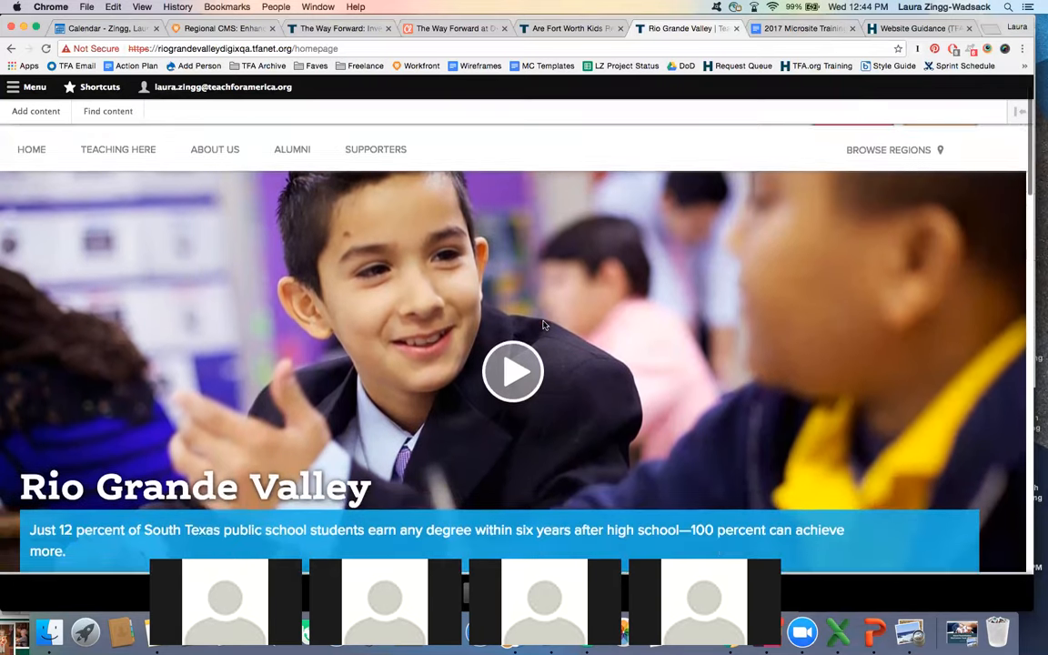
{"action": "scroll", "coordinate": [543, 325], "scroll_direction": "up", "scroll_amount": 3}
{"action": "scroll", "coordinate": [543, 325], "scroll_direction": "up", "scroll_amount": 3}
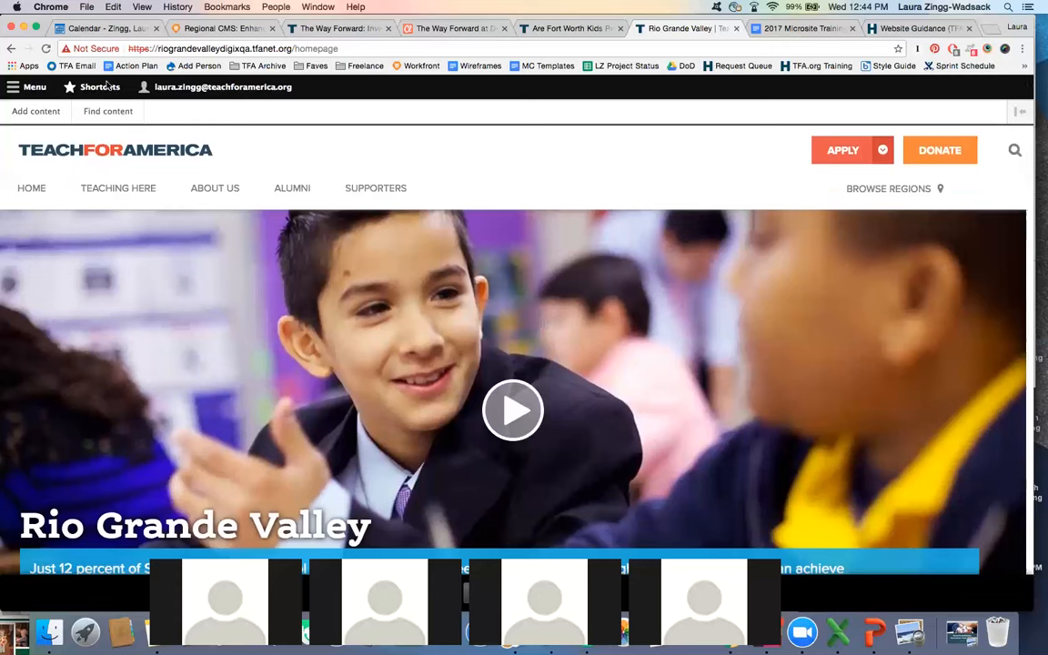
{"action": "left_click", "coordinate": [33, 112]}
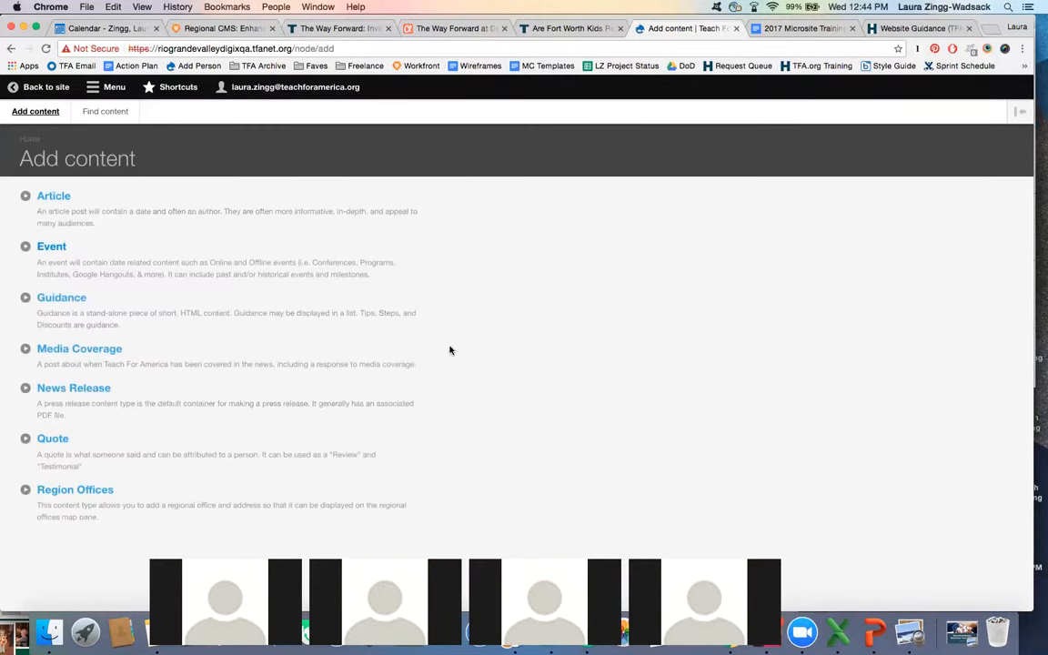
{"action": "left_click", "coordinate": [51, 248]}
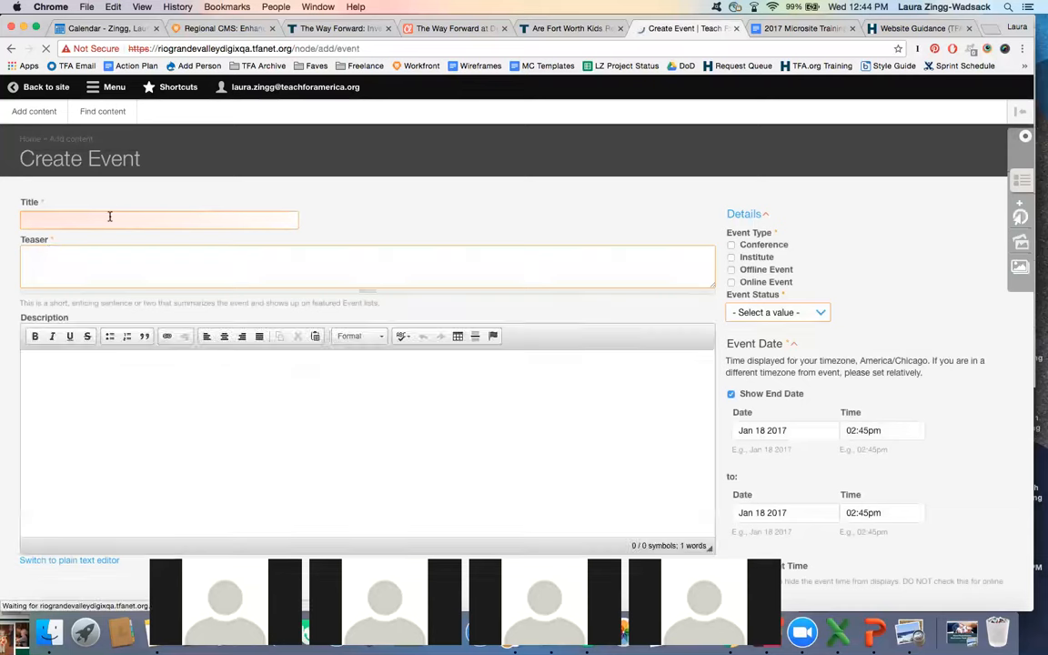
Title the event with the presenter's first name in possessive form followed by "Test Event".
{"action": "left_click", "coordinate": [97, 218]}
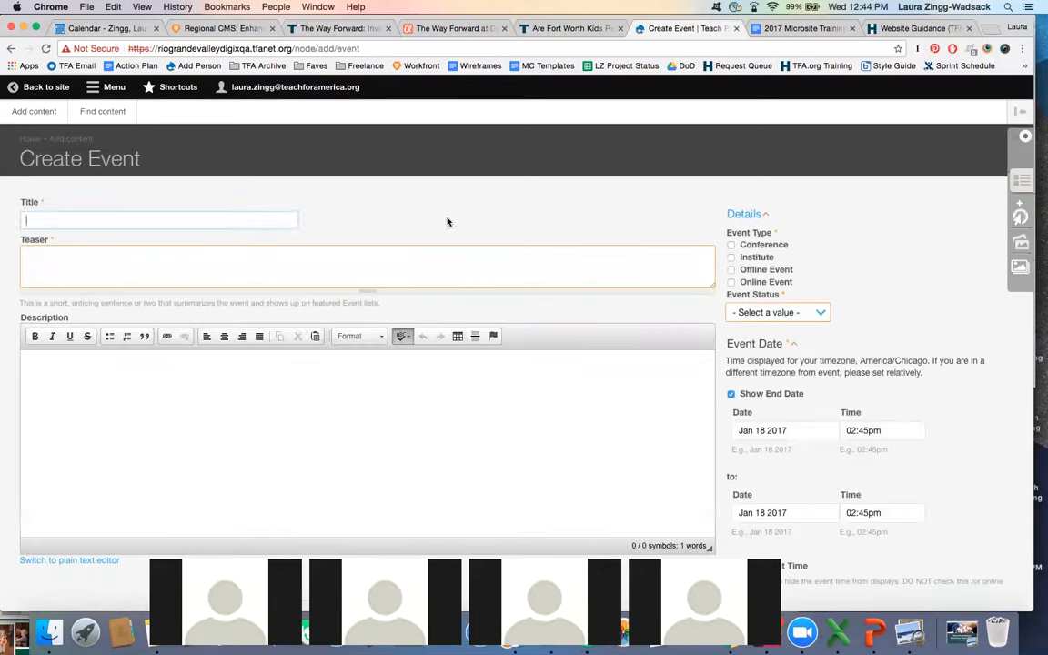
{"action": "type", "text": "Laura"}
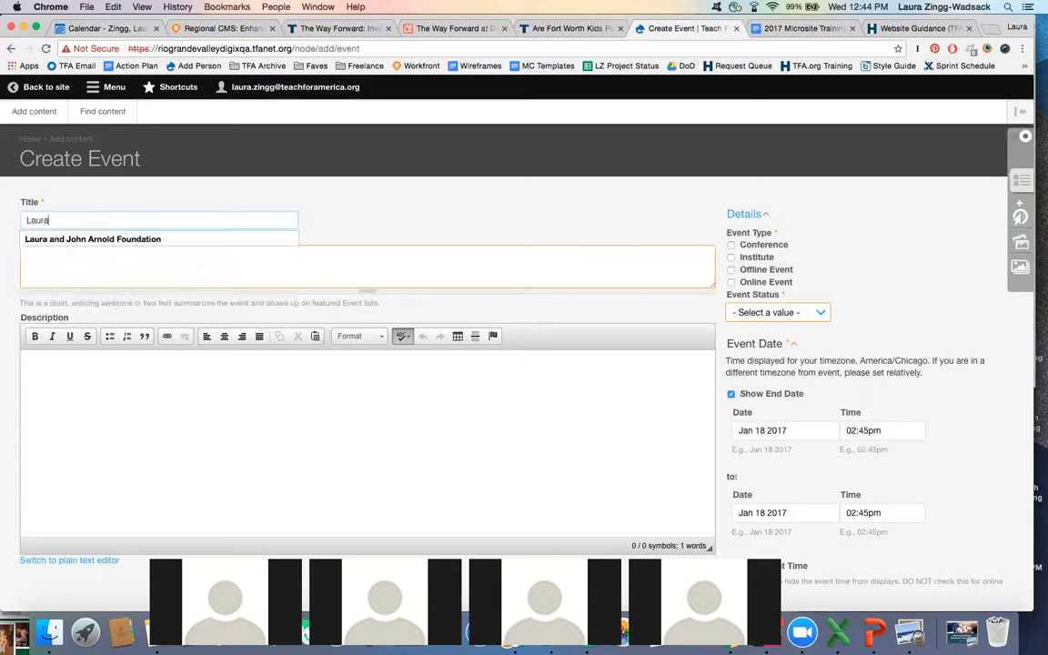
{"action": "type", "text": "'s Test Event"}
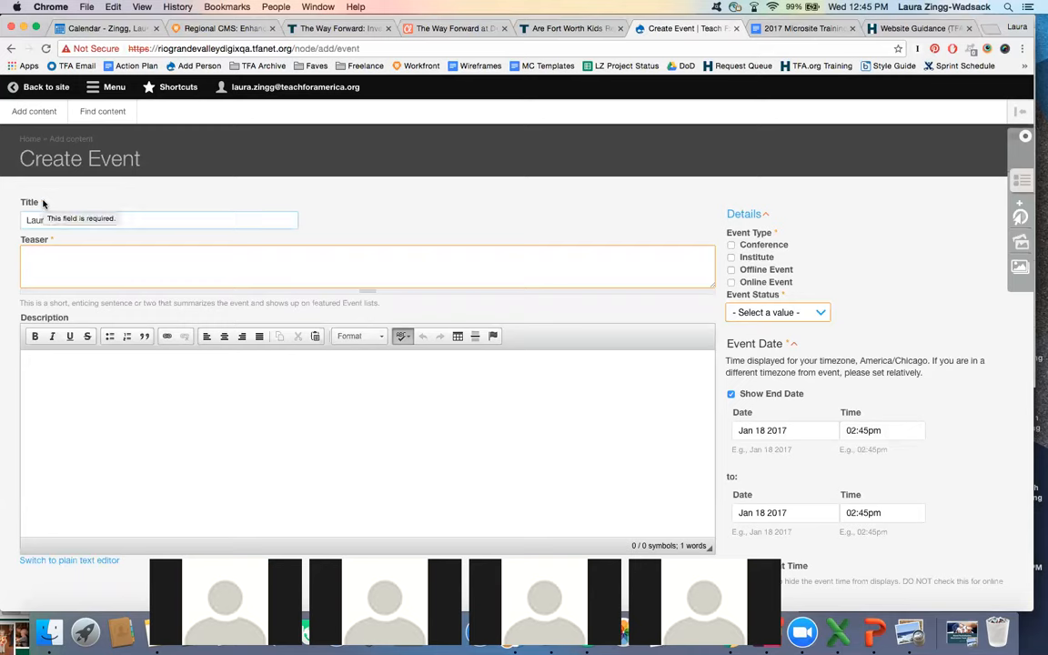
Examine how an event teaser is displayed under Upcoming Events on the Dallas Ft Worth regional homepage.
{"action": "left_click", "coordinate": [62, 262]}
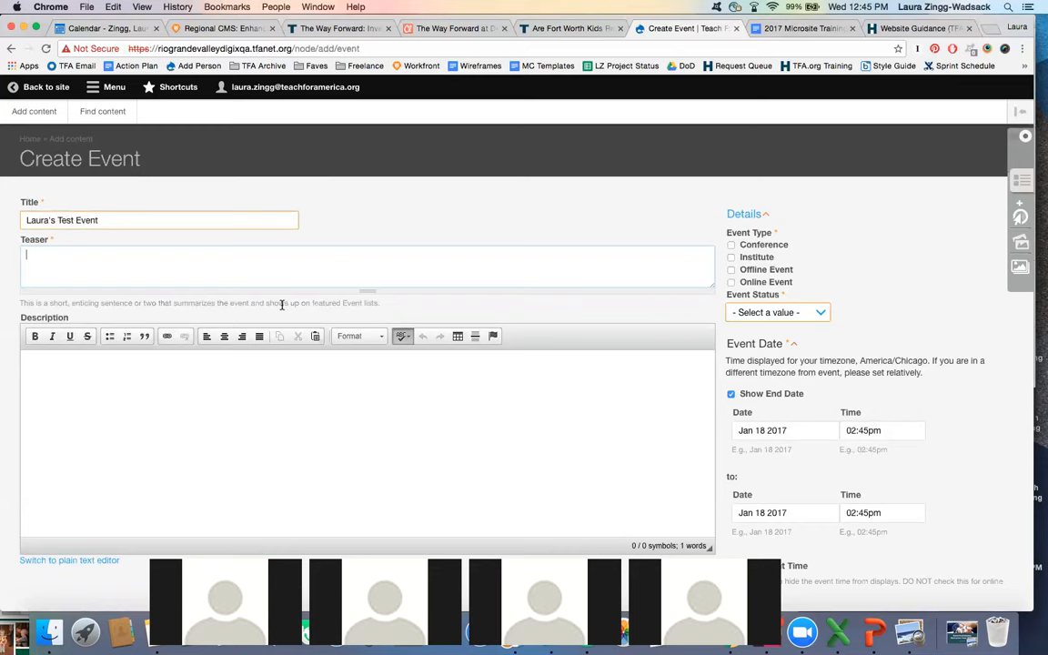
{"action": "left_click", "coordinate": [573, 30]}
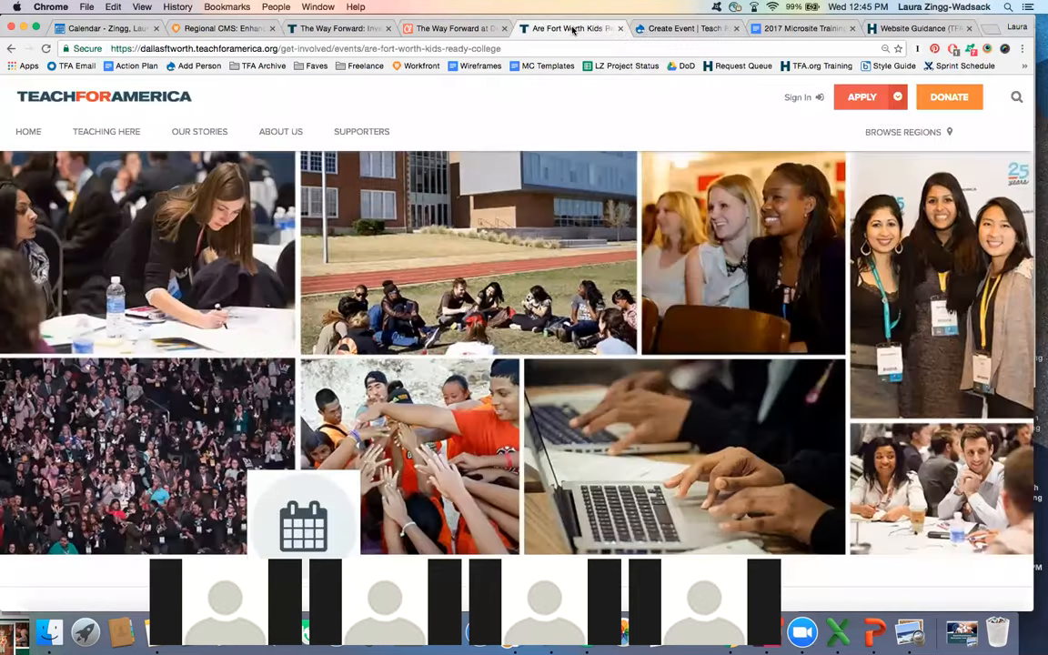
{"action": "left_click", "coordinate": [28, 132]}
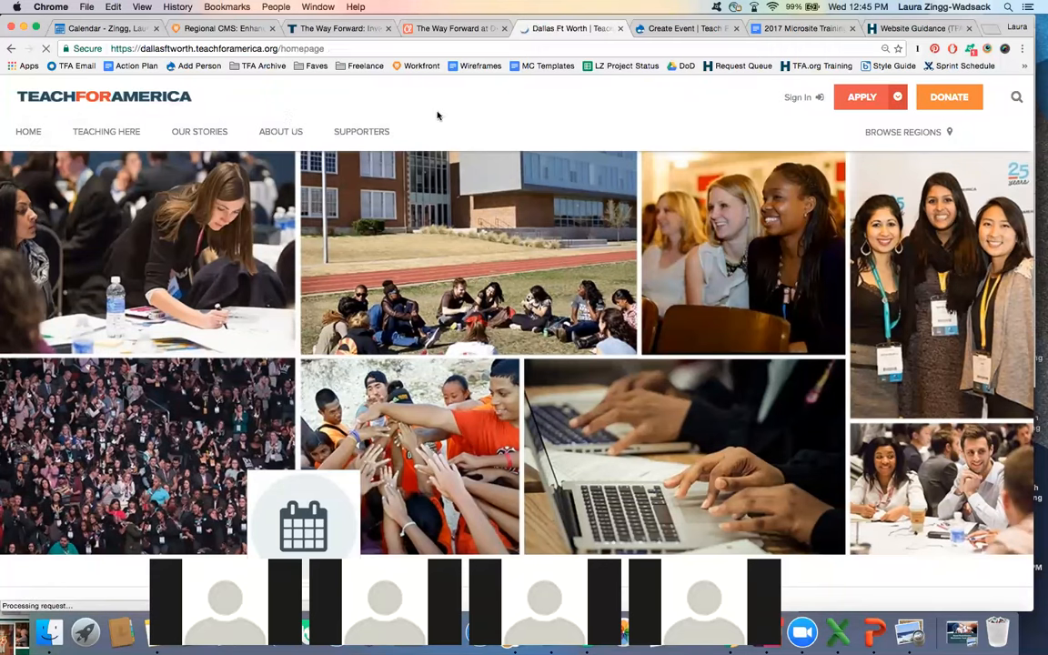
{"action": "scroll", "coordinate": [437, 140], "scroll_direction": "down", "scroll_amount": 4}
{"action": "scroll", "coordinate": [436, 140], "scroll_direction": "down", "scroll_amount": 10}
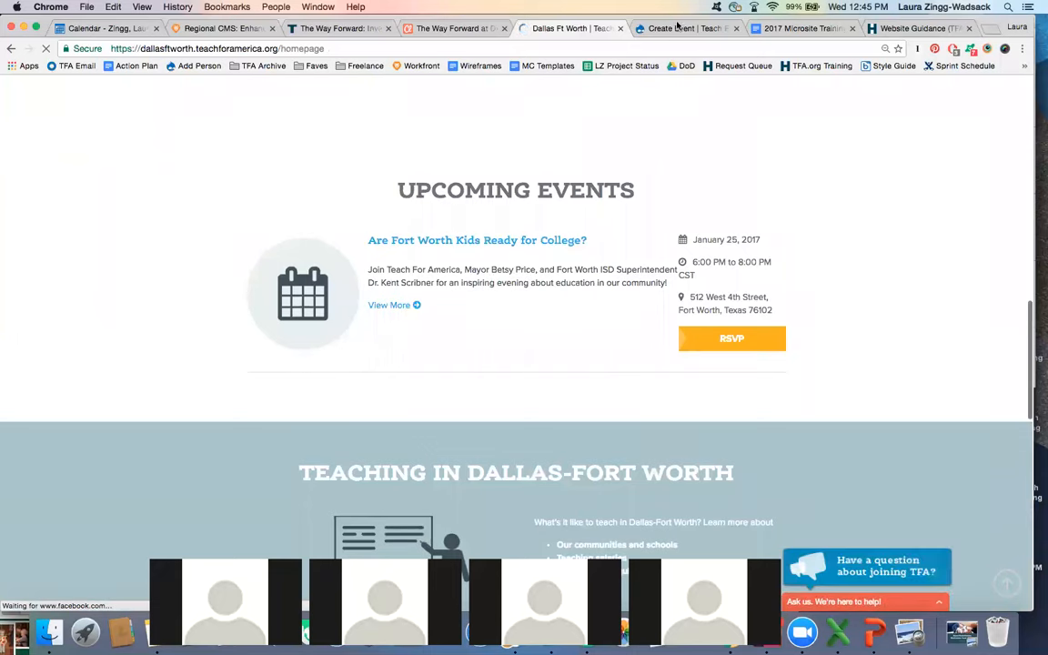
Return to the event form and enter the teaser "Join us for a super fun event!".
{"action": "key", "text": "ctrl+Tab"}
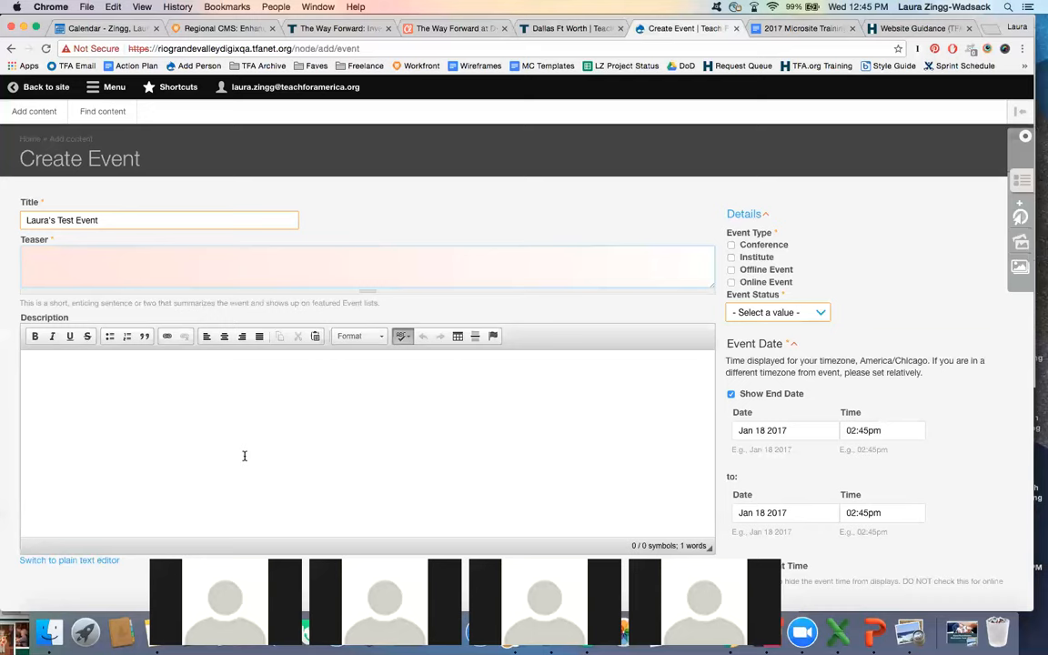
{"action": "type", "text": "Join us for a super fun event!"}
Fill the event description with four separate lines: Overview, Logistics, Speakers and Dress Code.
{"action": "scroll", "coordinate": [245, 458], "scroll_direction": "down", "scroll_amount": 1}
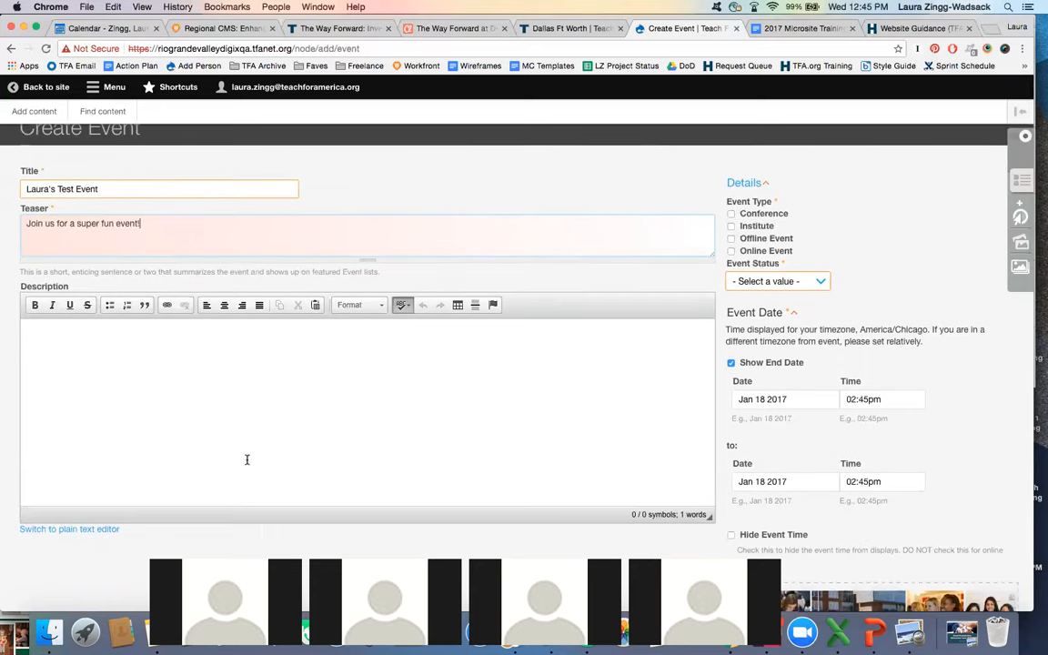
{"action": "left_click", "coordinate": [247, 368]}
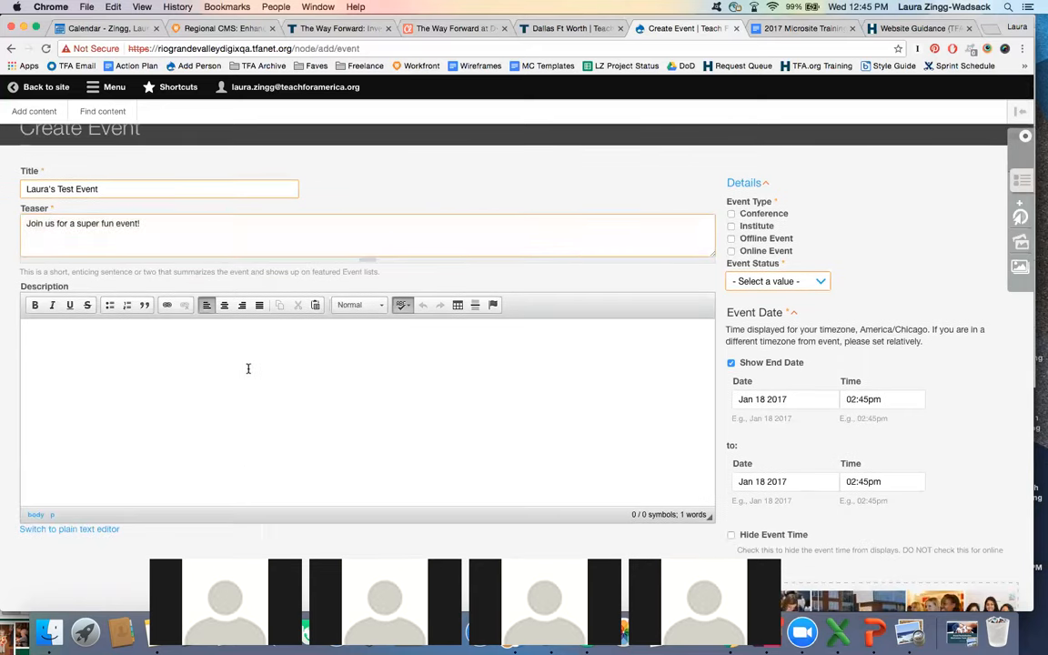
{"action": "scroll", "coordinate": [247, 368], "scroll_direction": "down", "scroll_amount": 1}
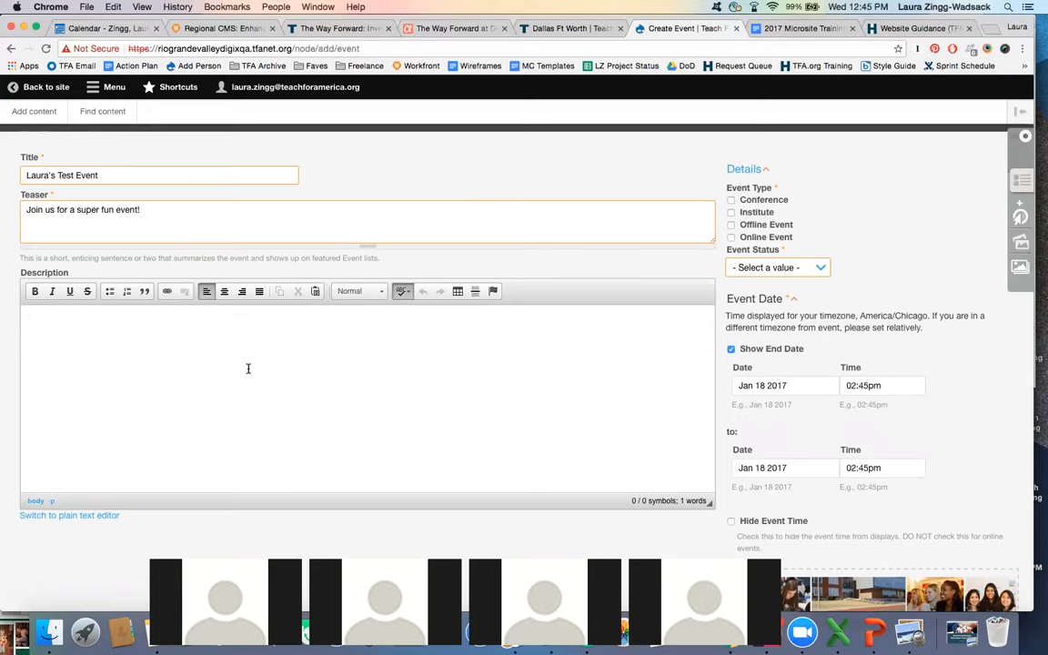
{"action": "type", "text": "Over"}
{"action": "type", "text": "view "}
{"action": "type", "text": "Logistic"}
{"action": "type", "text": "s"}
{"action": "key", "text": "Return"}
{"action": "type", "text": "Speakers Dress Code"}
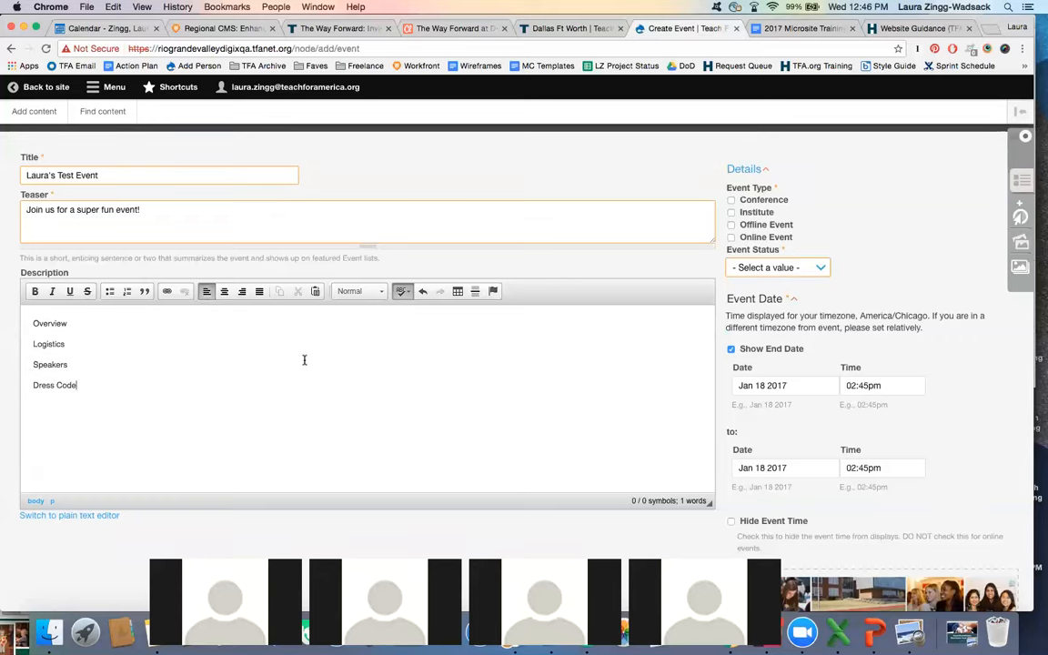
Set the event type to Offline Event.
{"action": "scroll", "coordinate": [309, 364], "scroll_direction": "down", "scroll_amount": 1}
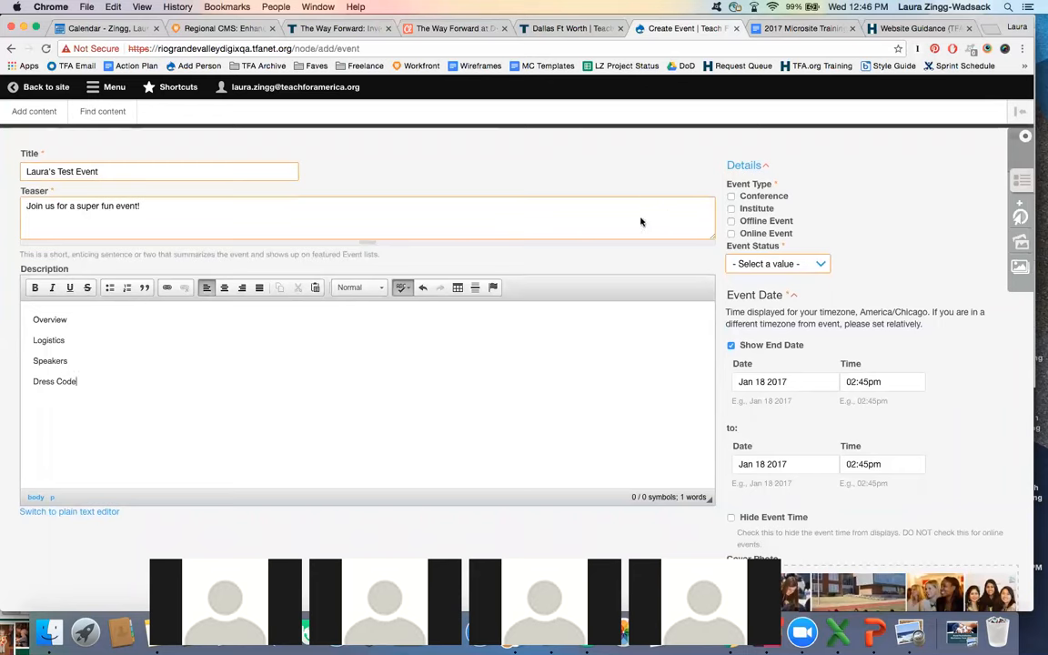
{"action": "scroll", "coordinate": [641, 221], "scroll_direction": "down", "scroll_amount": 2}
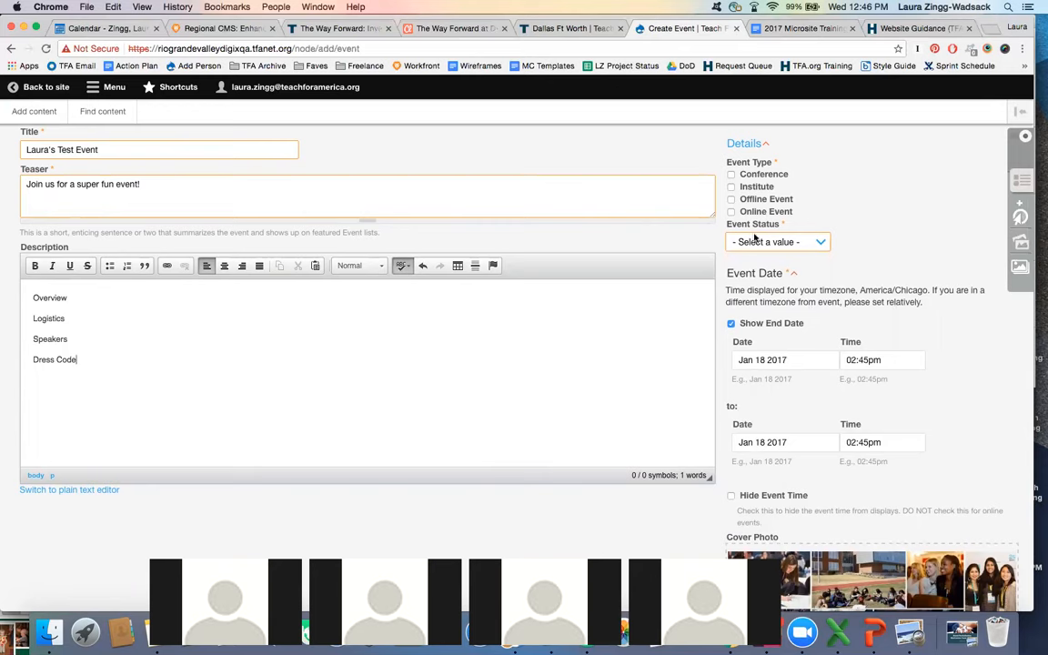
{"action": "scroll", "coordinate": [901, 202], "scroll_direction": "down", "scroll_amount": 1}
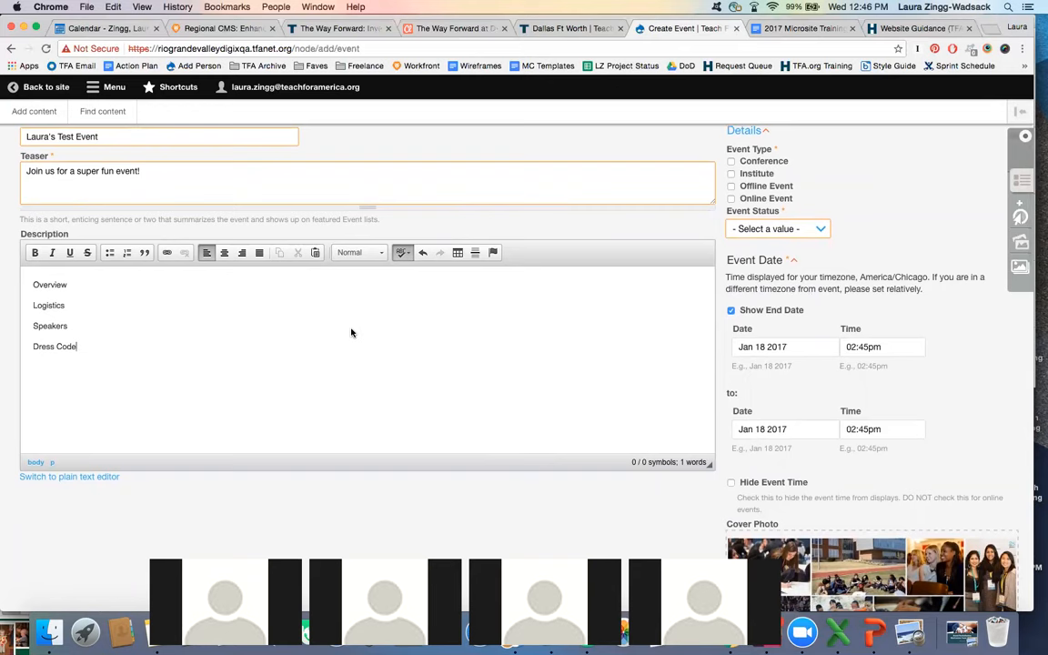
{"action": "scroll", "coordinate": [884, 168], "scroll_direction": "up", "scroll_amount": 1}
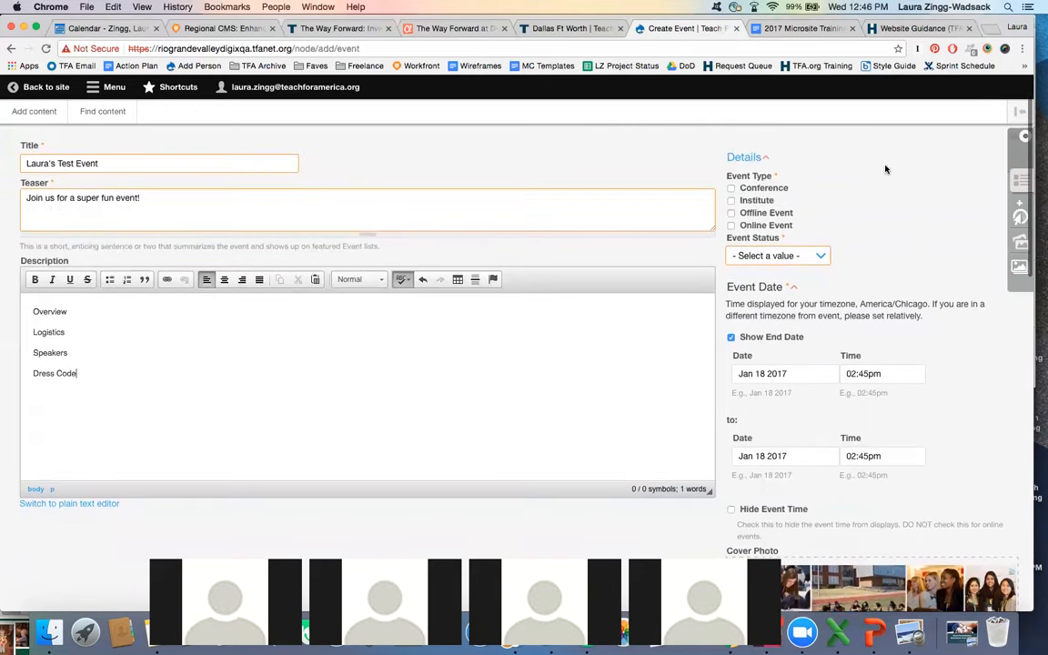
{"action": "left_click", "coordinate": [749, 215]}
Set the event status to Open.
{"action": "scroll", "coordinate": [360, 399], "scroll_direction": "down", "scroll_amount": 1}
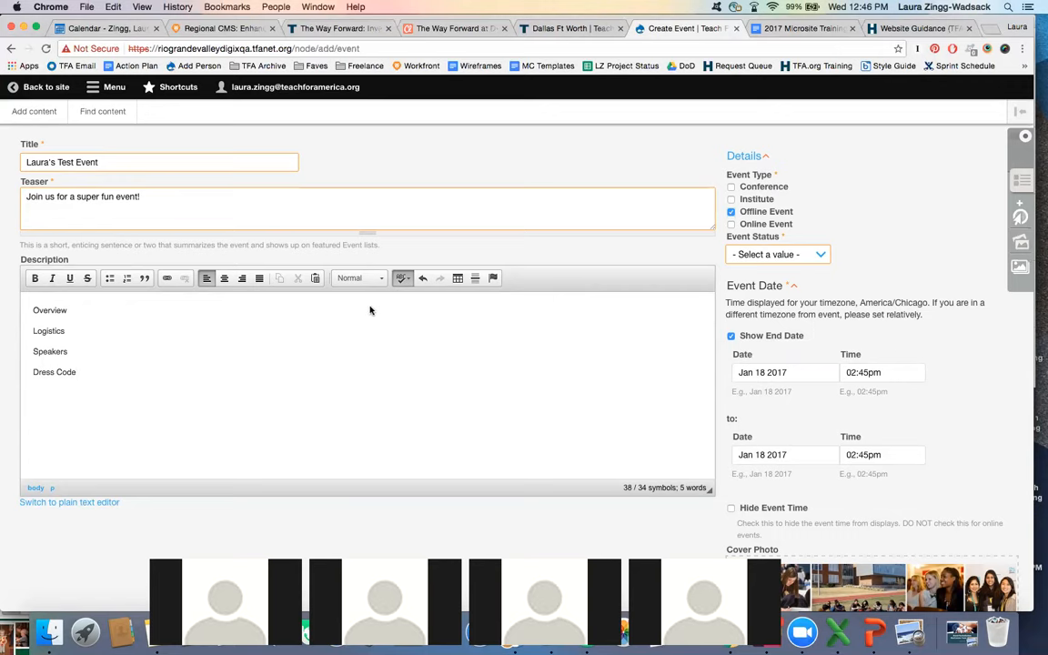
{"action": "left_click", "coordinate": [76, 372]}
{"action": "scroll", "coordinate": [507, 318], "scroll_direction": "down", "scroll_amount": 1}
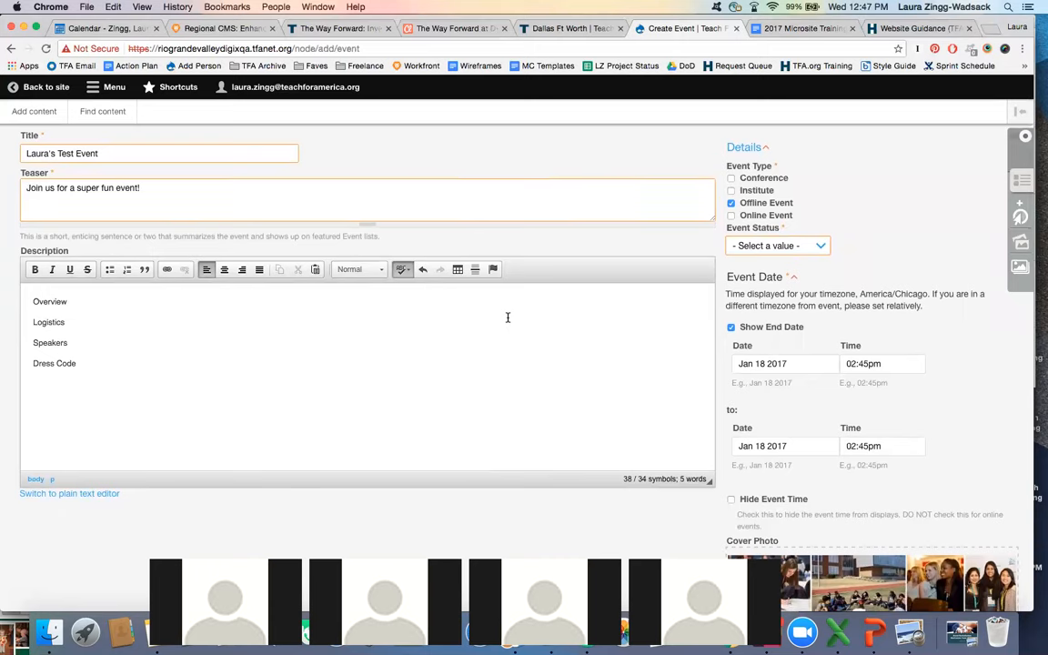
{"action": "scroll", "coordinate": [507, 318], "scroll_direction": "down", "scroll_amount": 1}
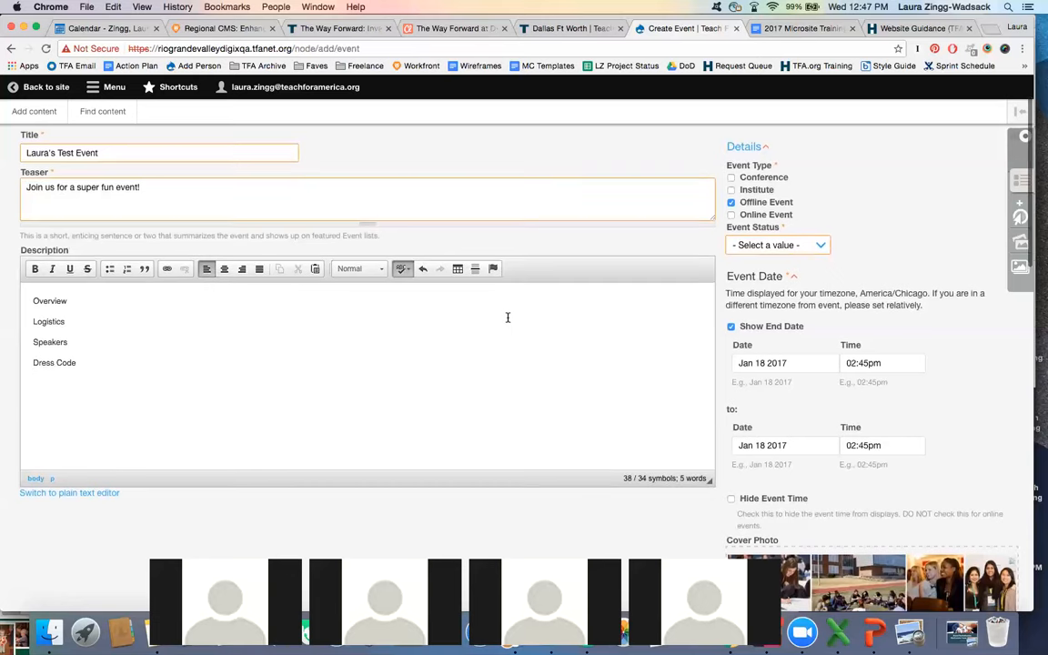
{"action": "scroll", "coordinate": [508, 318], "scroll_direction": "down", "scroll_amount": 2}
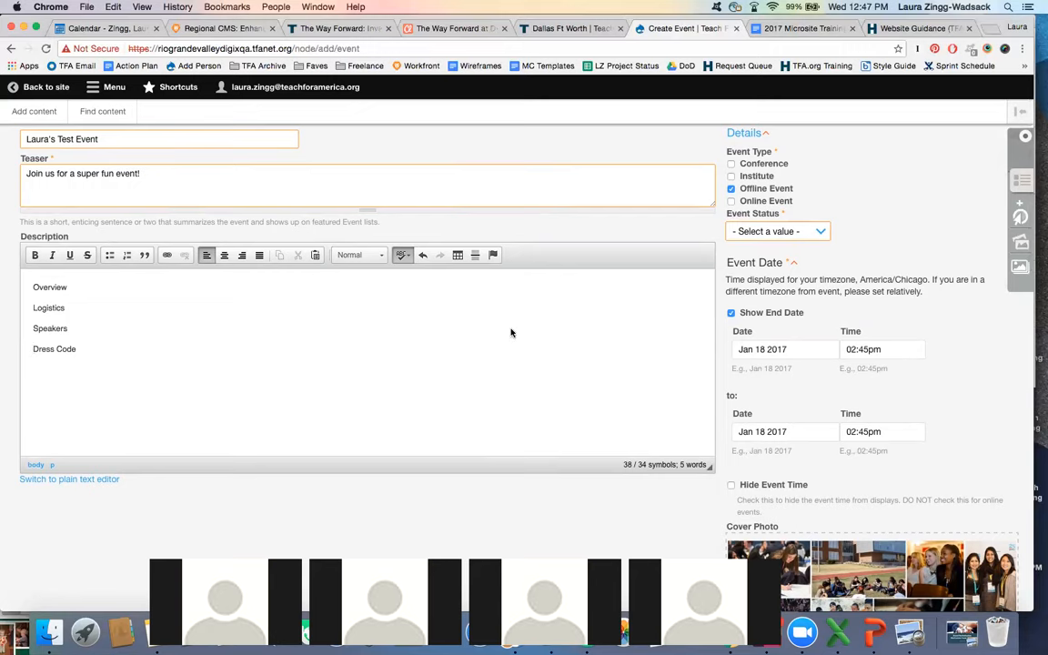
{"action": "scroll", "coordinate": [511, 333], "scroll_direction": "down", "scroll_amount": 1}
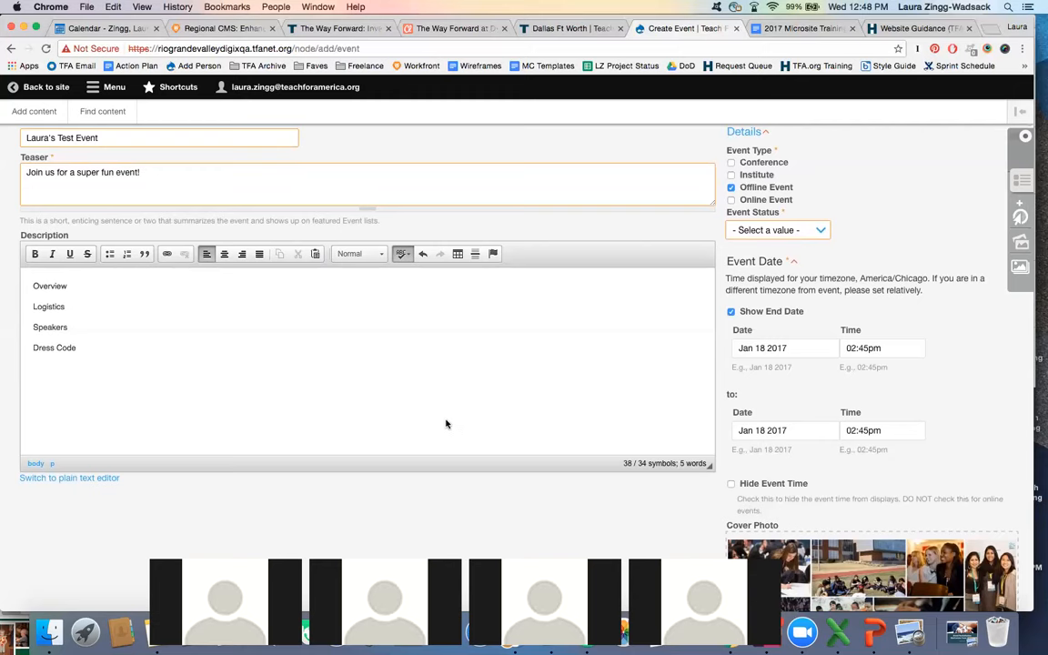
{"action": "scroll", "coordinate": [482, 422], "scroll_direction": "down", "scroll_amount": 1}
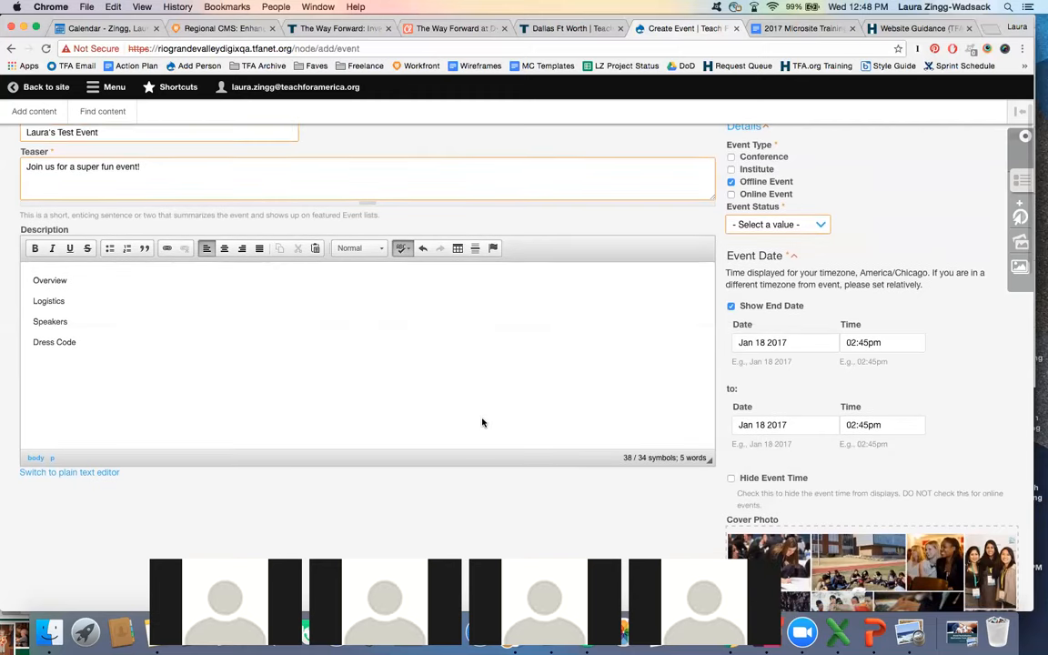
{"action": "scroll", "coordinate": [648, 390], "scroll_direction": "down", "scroll_amount": 2}
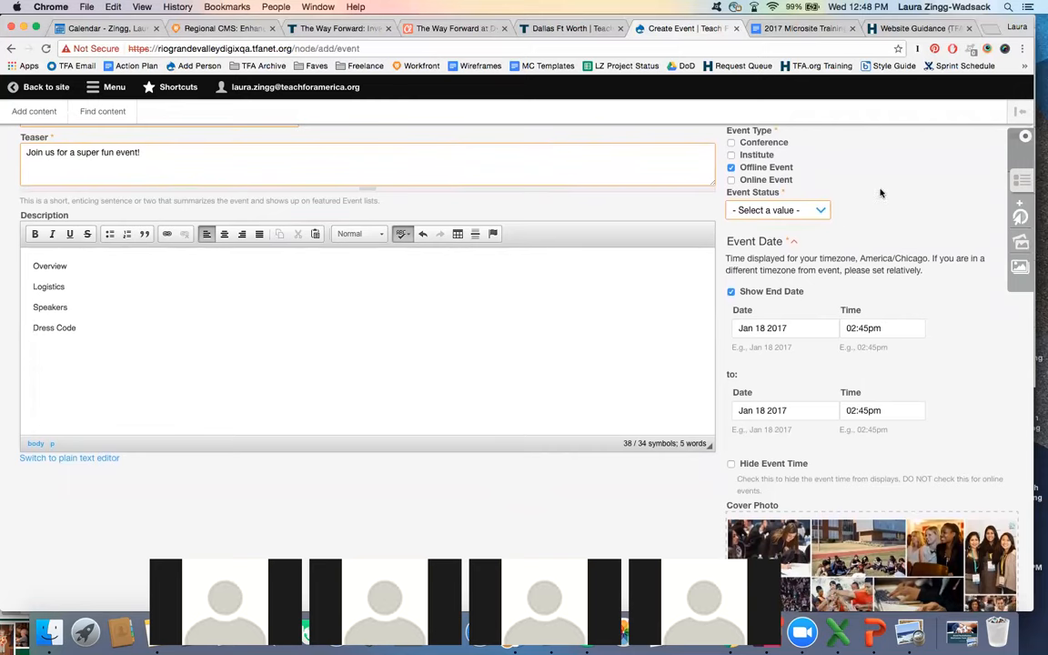
{"action": "scroll", "coordinate": [879, 192], "scroll_direction": "down", "scroll_amount": 1}
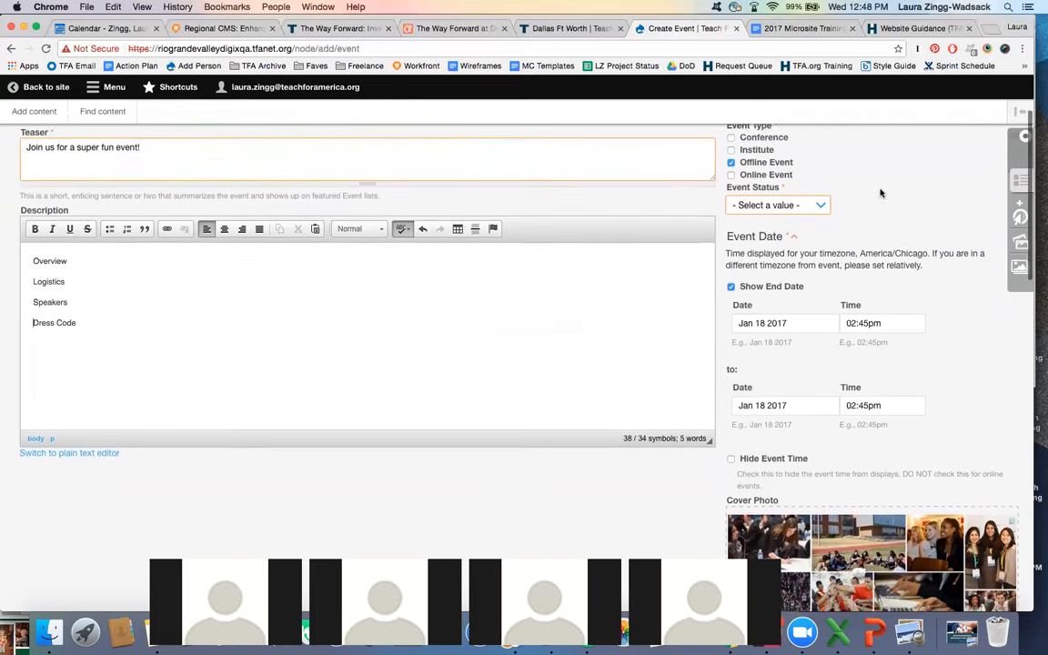
{"action": "left_click", "coordinate": [822, 206]}
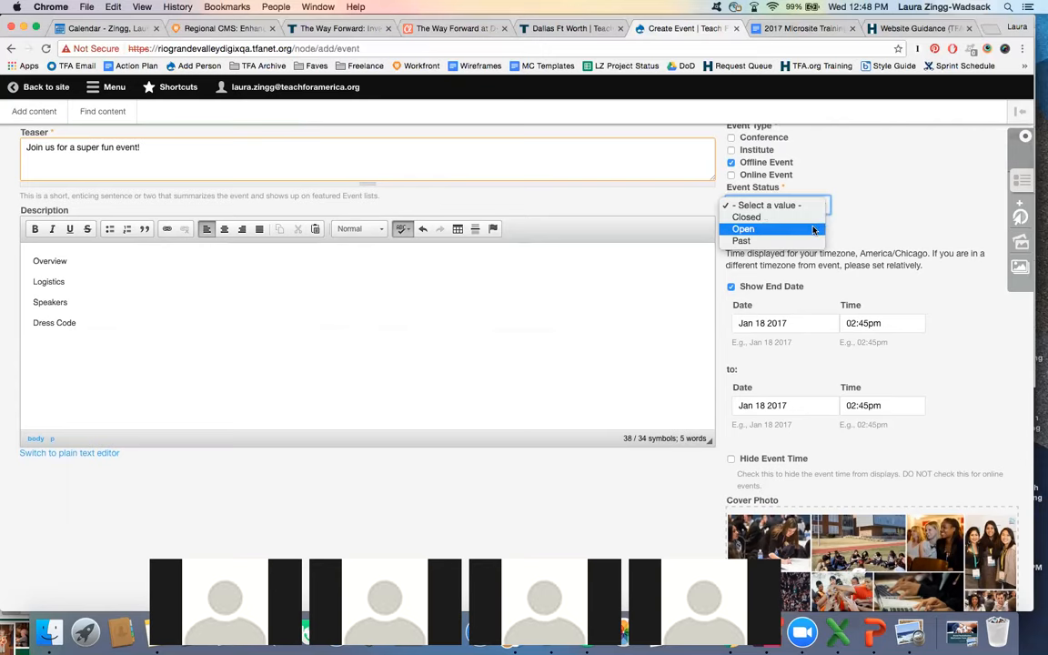
{"action": "left_click", "coordinate": [814, 231]}
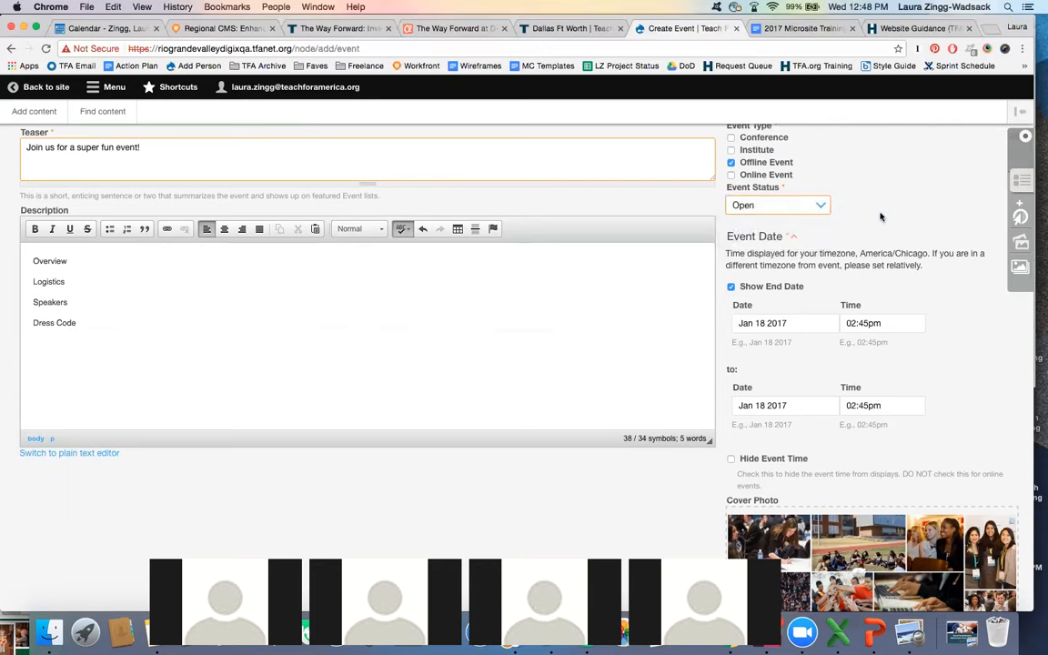
Set the event's start date to Jan 29 2017.
{"action": "scroll", "coordinate": [879, 217], "scroll_direction": "down", "scroll_amount": 2}
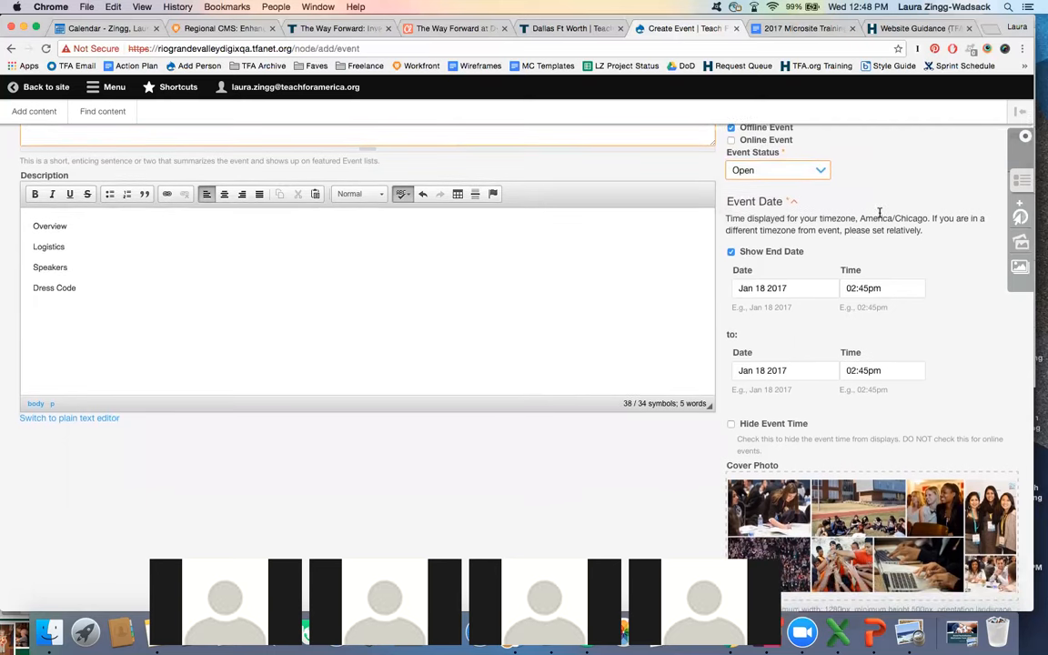
{"action": "scroll", "coordinate": [879, 214], "scroll_direction": "down", "scroll_amount": 4}
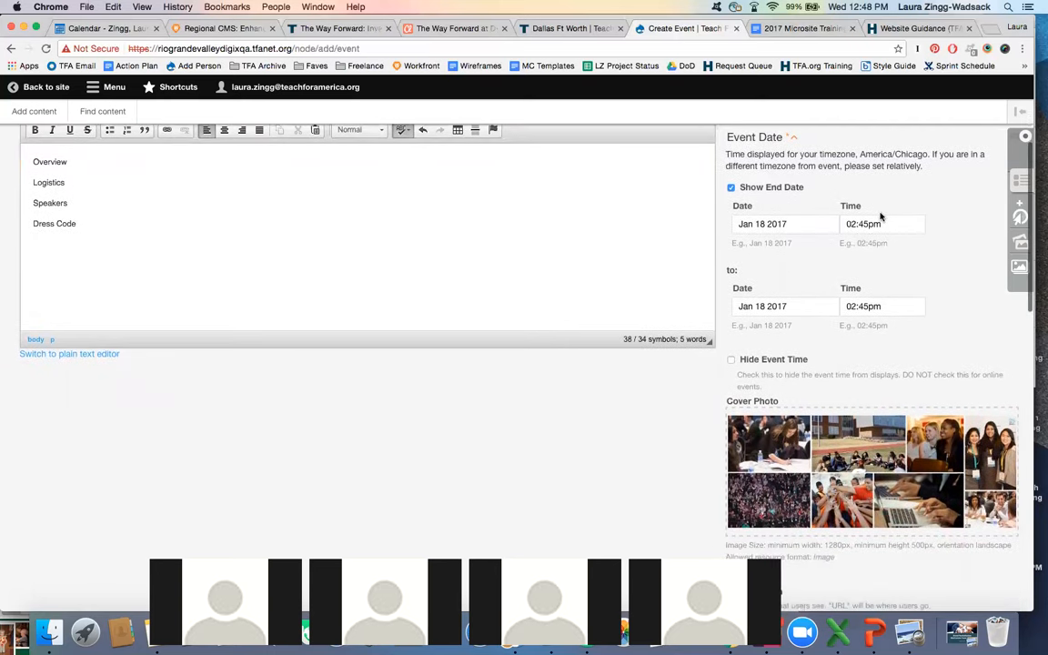
{"action": "left_click", "coordinate": [818, 224]}
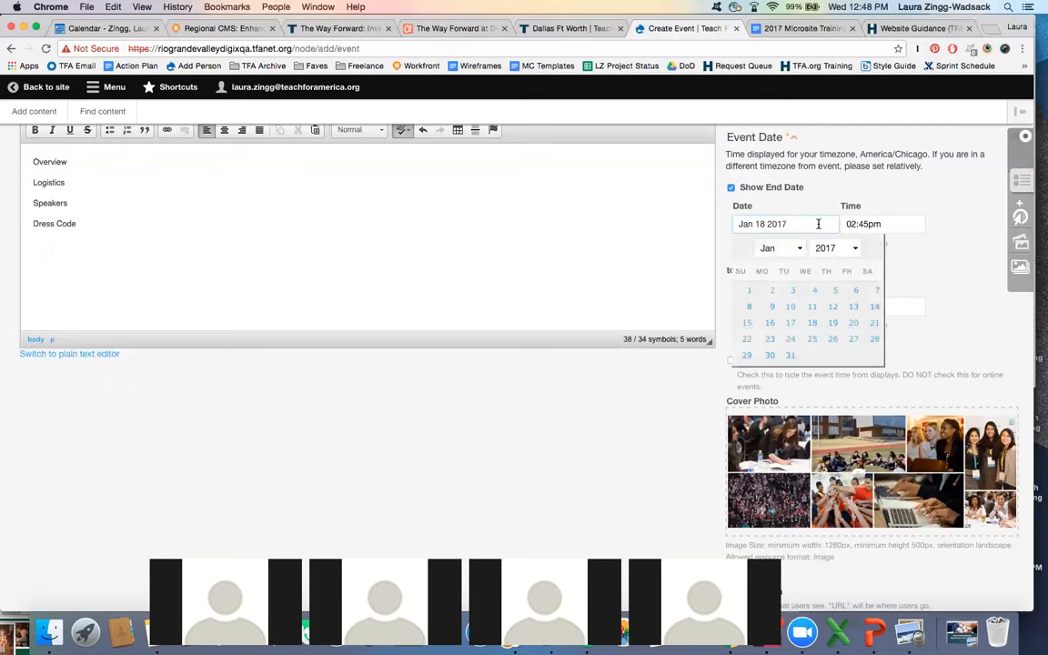
{"action": "left_click", "coordinate": [877, 341]}
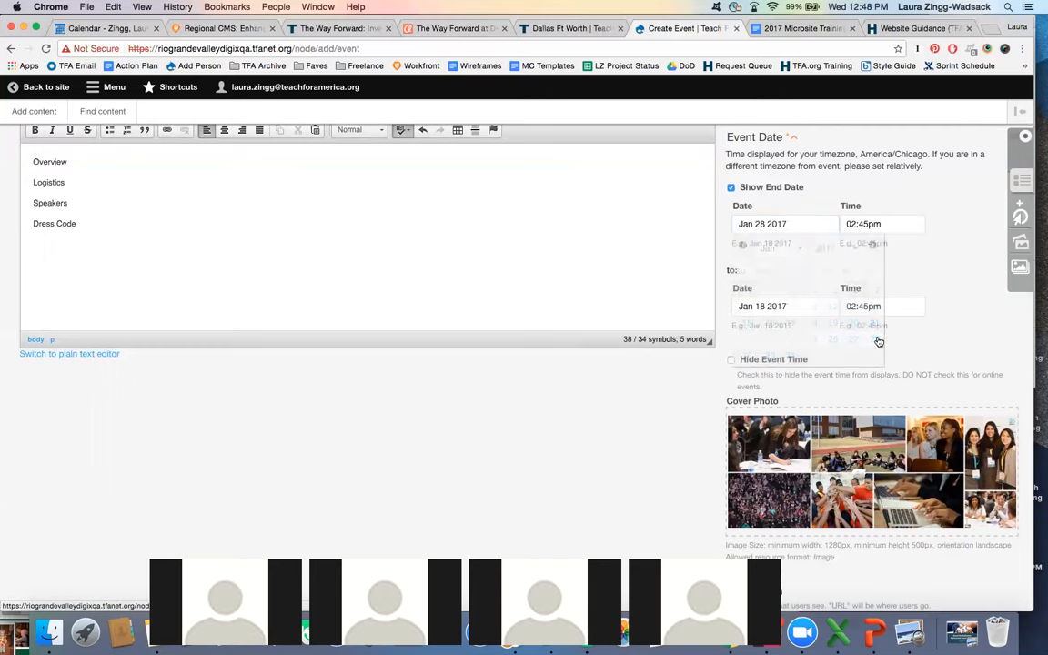
{"action": "left_click", "coordinate": [811, 225]}
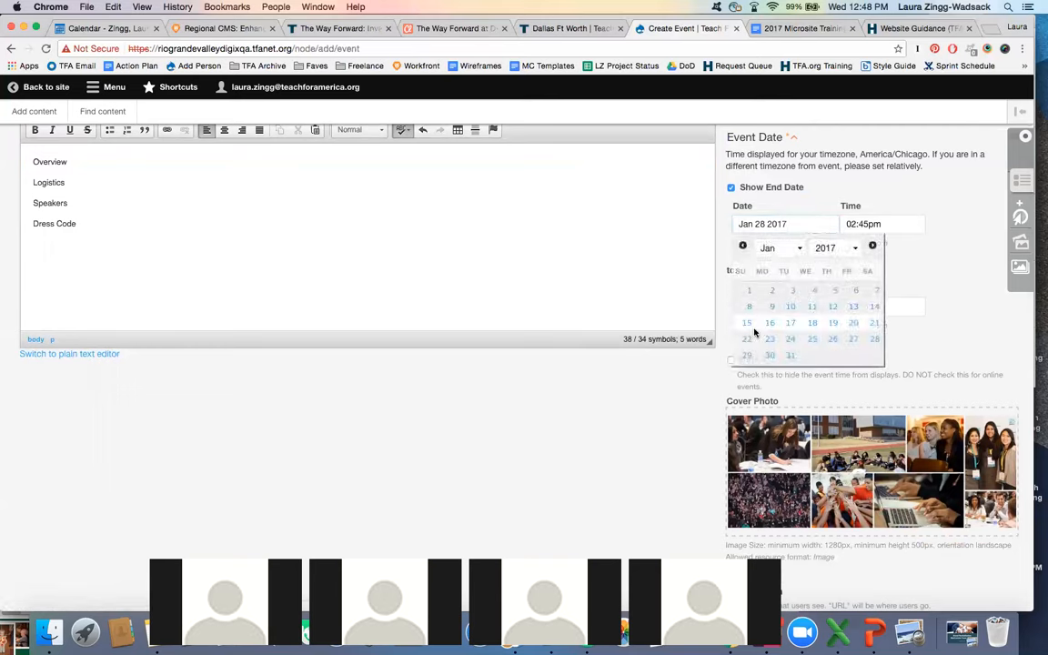
{"action": "left_click", "coordinate": [747, 355]}
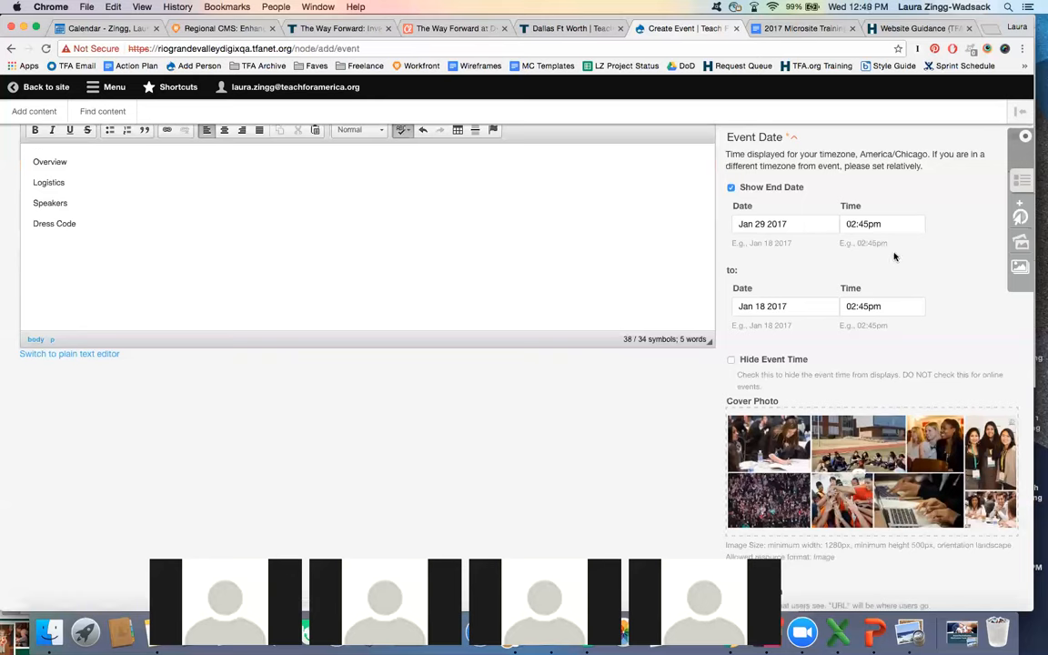
Set the event's start time to 10:00am.
{"action": "left_click", "coordinate": [852, 224]}
{"action": "type", "text": "10"}
{"action": "key", "text": "Right"}
{"action": "type", "text": "00a"}
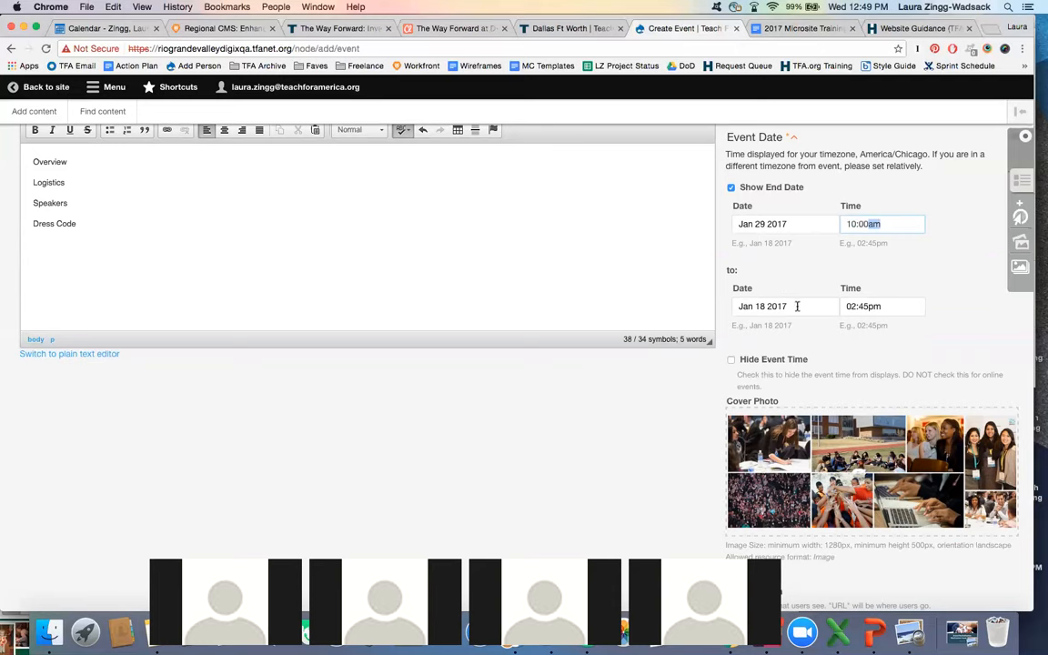
Set the event's end date to Jan 29 2017 and its end time to 12:00pm.
{"action": "left_click", "coordinate": [797, 307]}
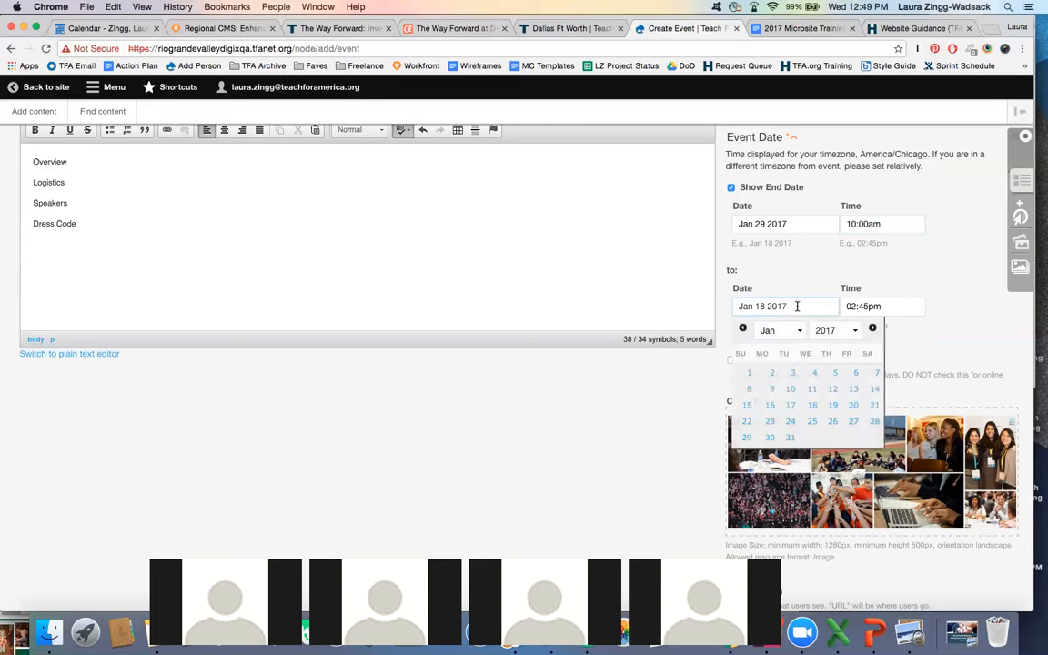
{"action": "left_click", "coordinate": [746, 439]}
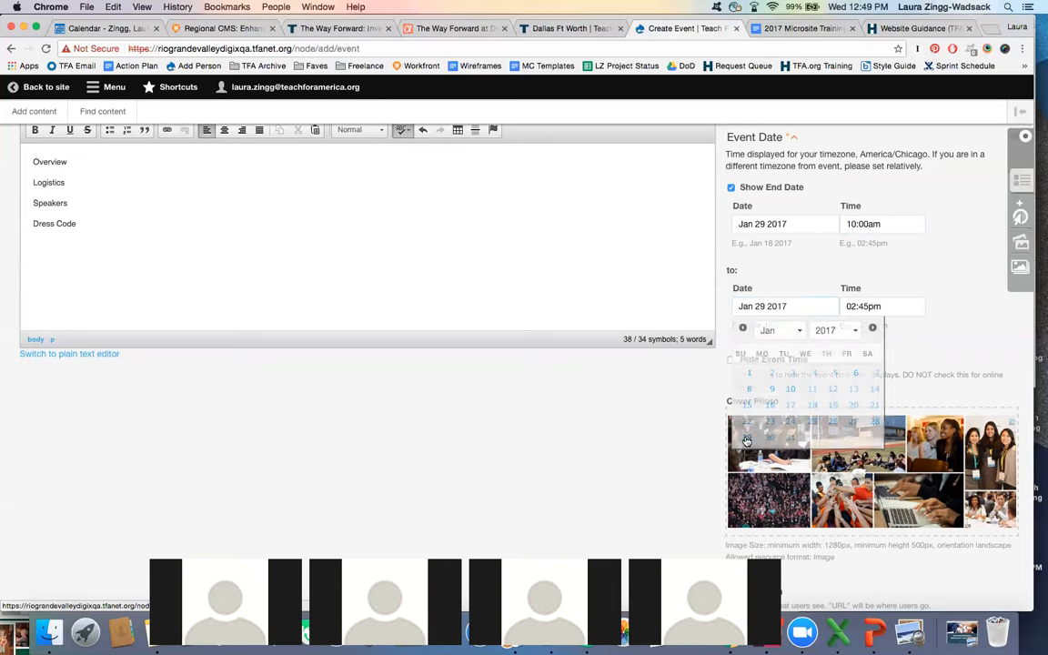
{"action": "left_click", "coordinate": [868, 306]}
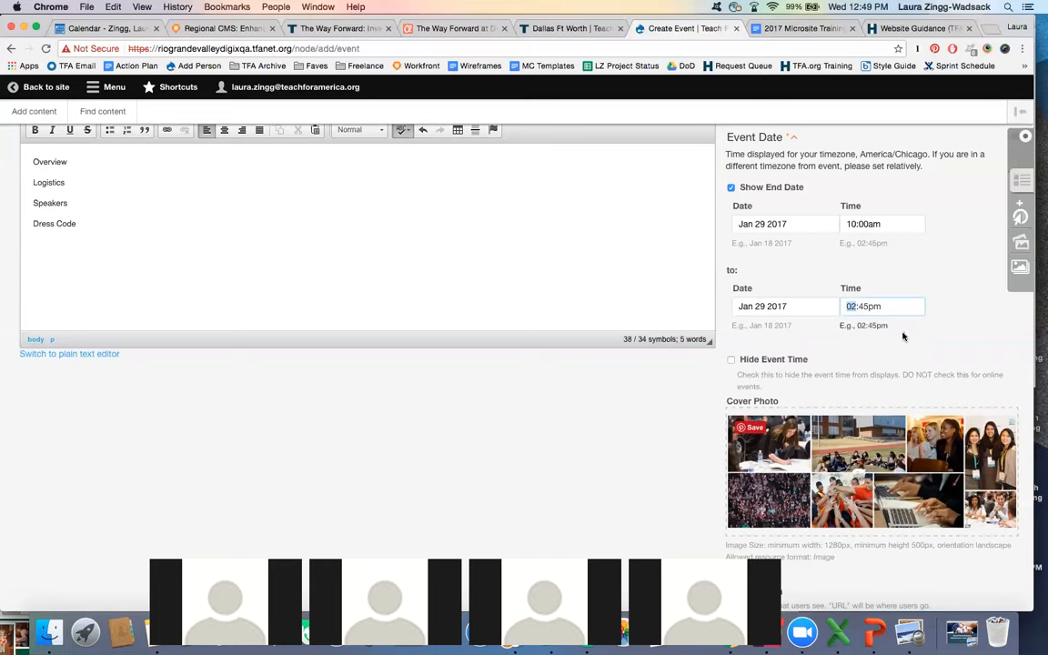
{"action": "type", "text": "12"}
{"action": "left_click", "coordinate": [864, 307]}
{"action": "type", "text": "00"}
{"action": "left_click", "coordinate": [895, 264]}
Examine the Hide Event Time option, the default cover photo with its image size requirements, and the call to action fields.
{"action": "scroll", "coordinate": [894, 264], "scroll_direction": "down", "scroll_amount": 3}
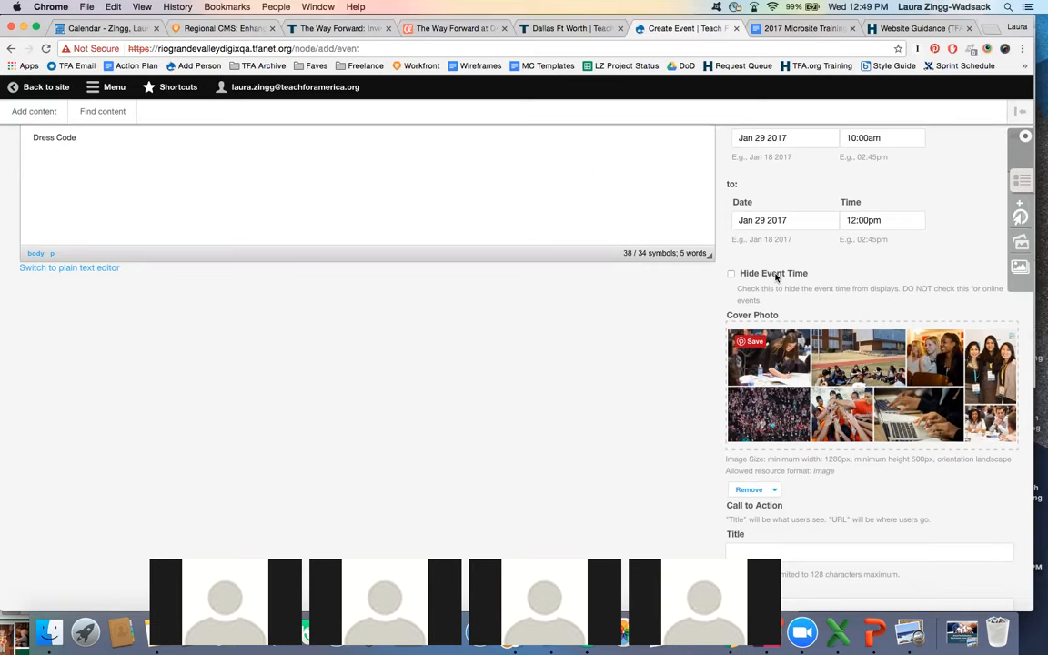
{"action": "scroll", "coordinate": [612, 393], "scroll_direction": "down", "scroll_amount": 3}
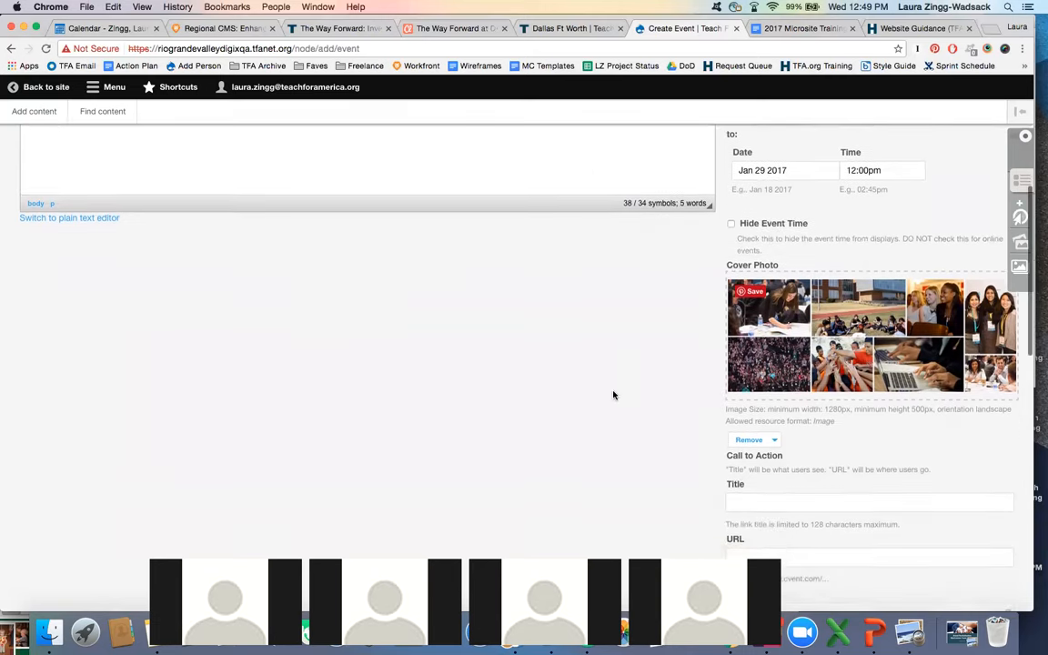
{"action": "scroll", "coordinate": [613, 395], "scroll_direction": "down", "scroll_amount": 5}
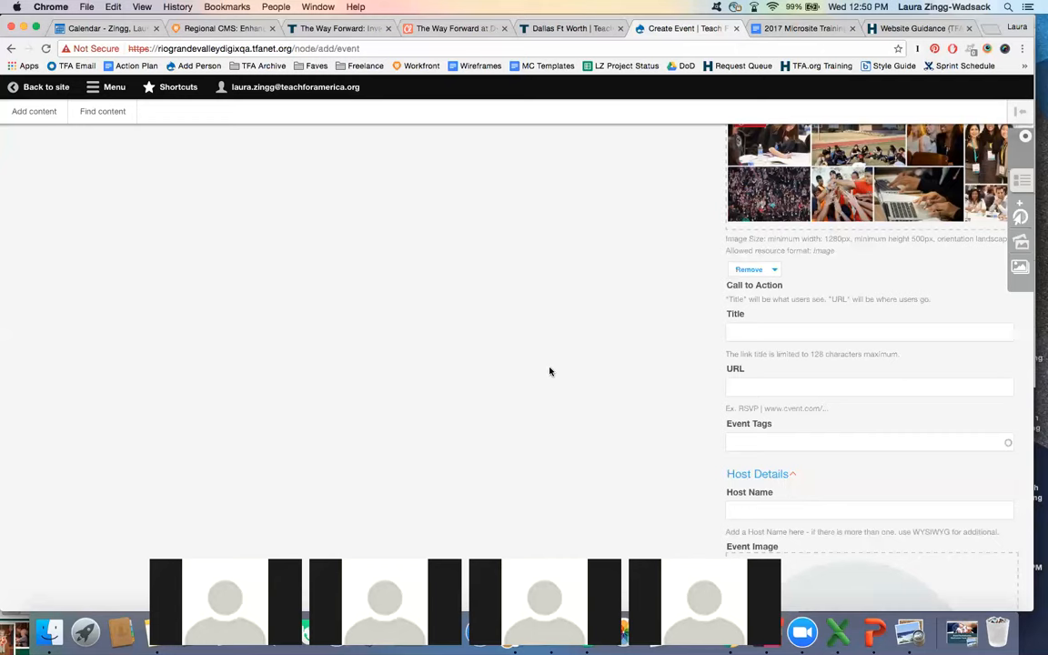
{"action": "scroll", "coordinate": [550, 371], "scroll_direction": "down", "scroll_amount": 2}
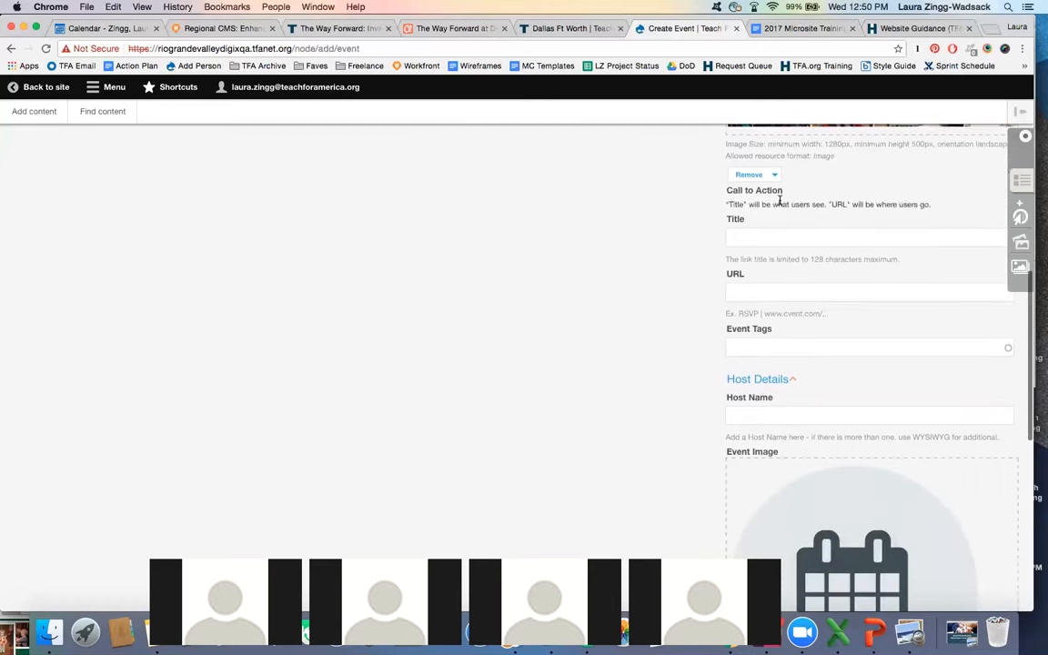
{"action": "scroll", "coordinate": [701, 230], "scroll_direction": "up", "scroll_amount": 5}
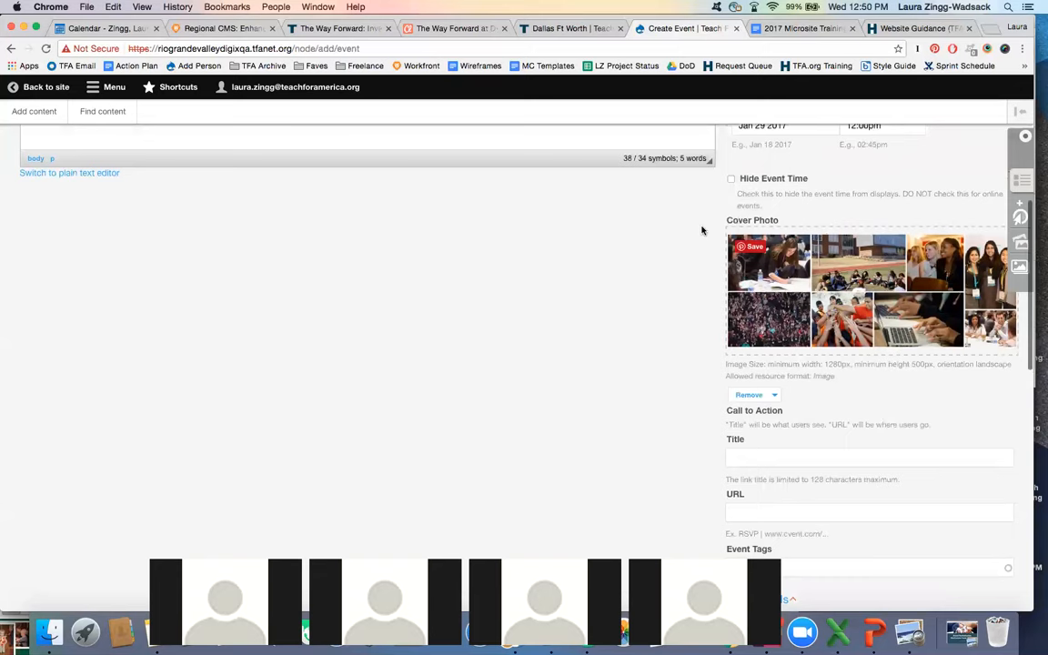
{"action": "scroll", "coordinate": [701, 229], "scroll_direction": "down", "scroll_amount": 1}
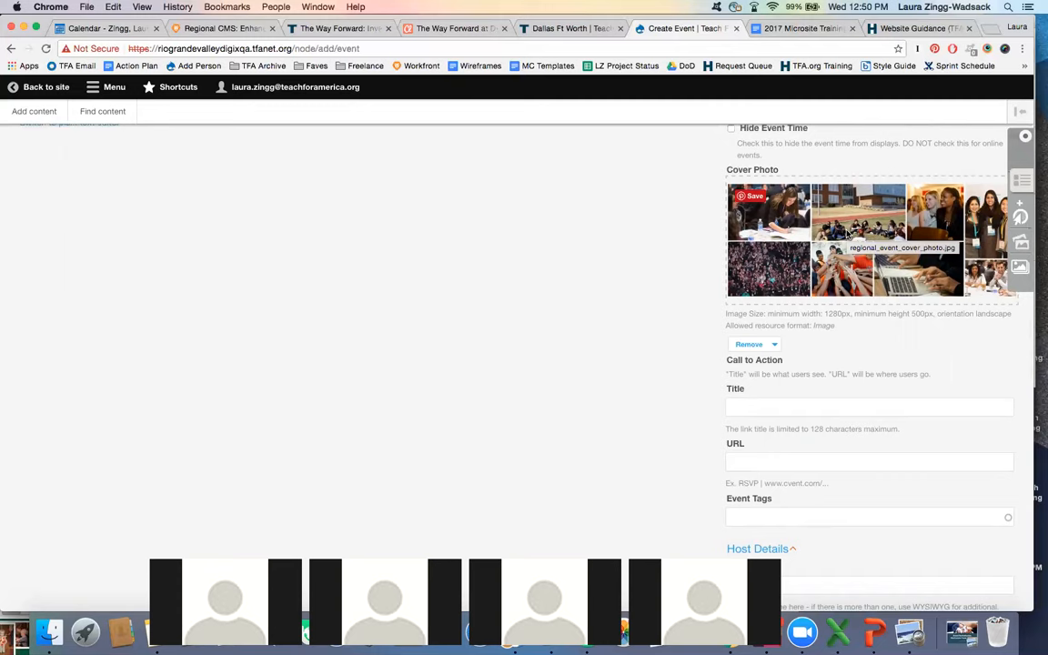
{"action": "scroll", "coordinate": [688, 252], "scroll_direction": "down", "scroll_amount": 1}
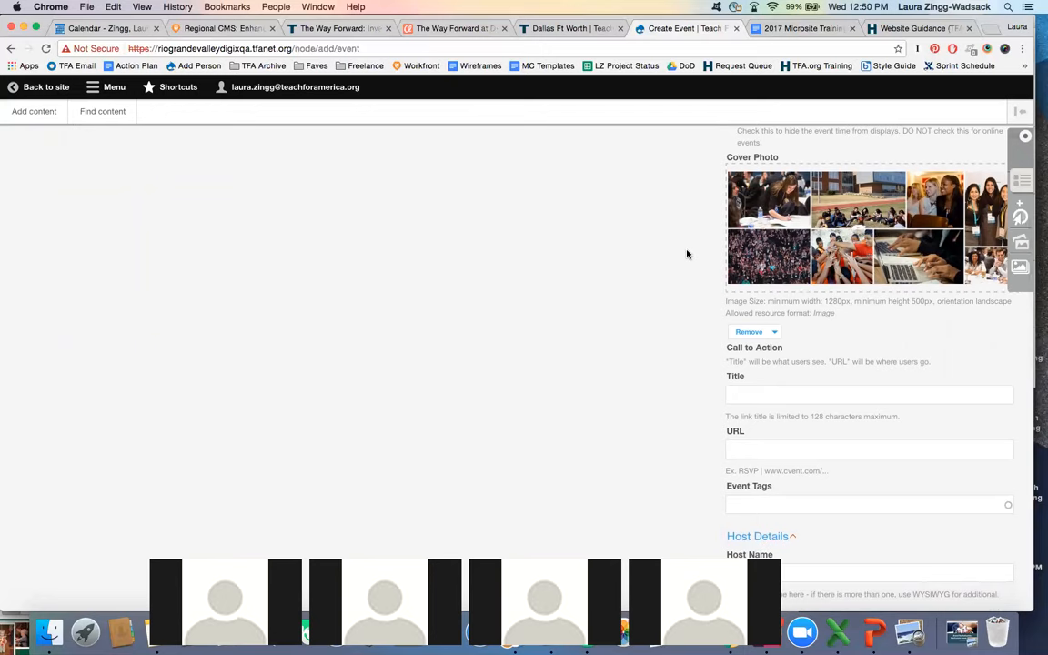
{"action": "scroll", "coordinate": [688, 254], "scroll_direction": "down", "scroll_amount": 2}
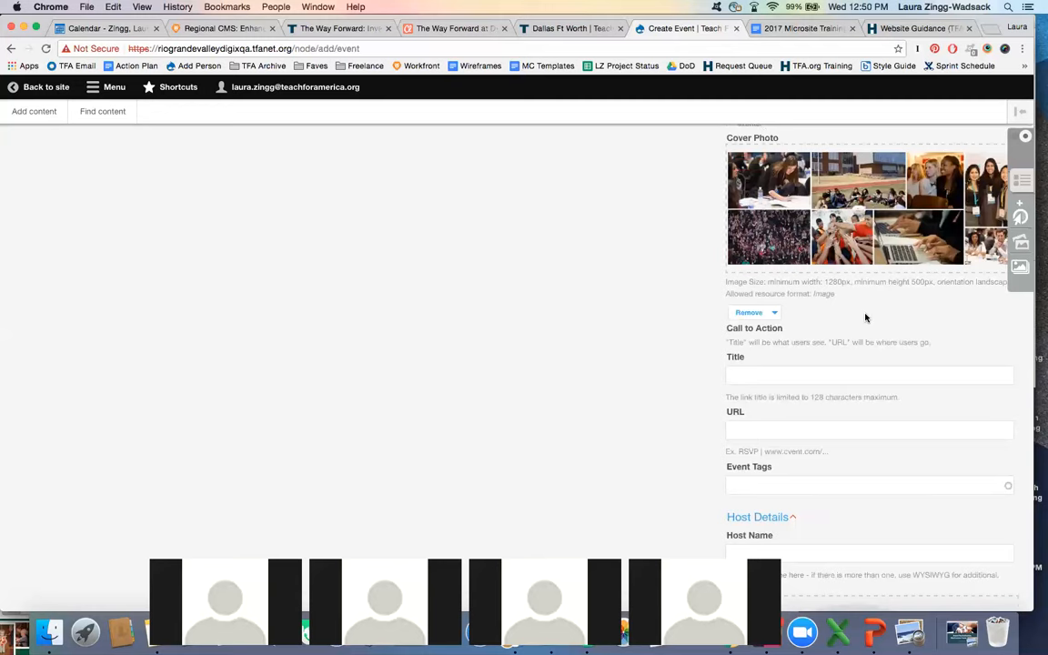
{"action": "scroll", "coordinate": [865, 317], "scroll_direction": "down", "scroll_amount": 1}
{"action": "scroll", "coordinate": [865, 315], "scroll_direction": "down", "scroll_amount": 3}
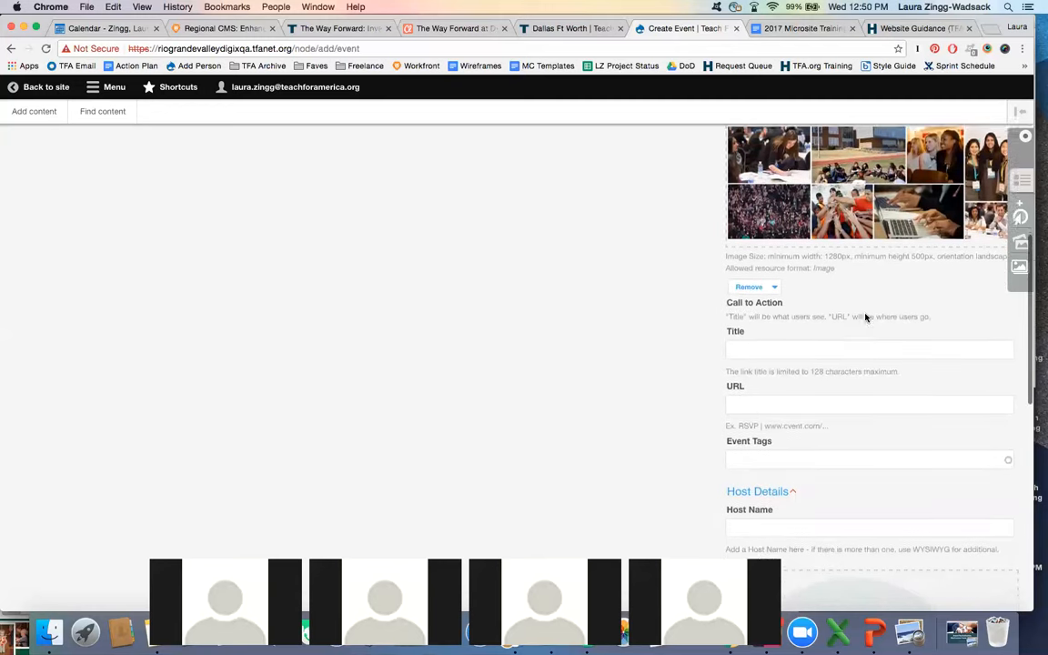
{"action": "scroll", "coordinate": [865, 313], "scroll_direction": "down", "scroll_amount": 3}
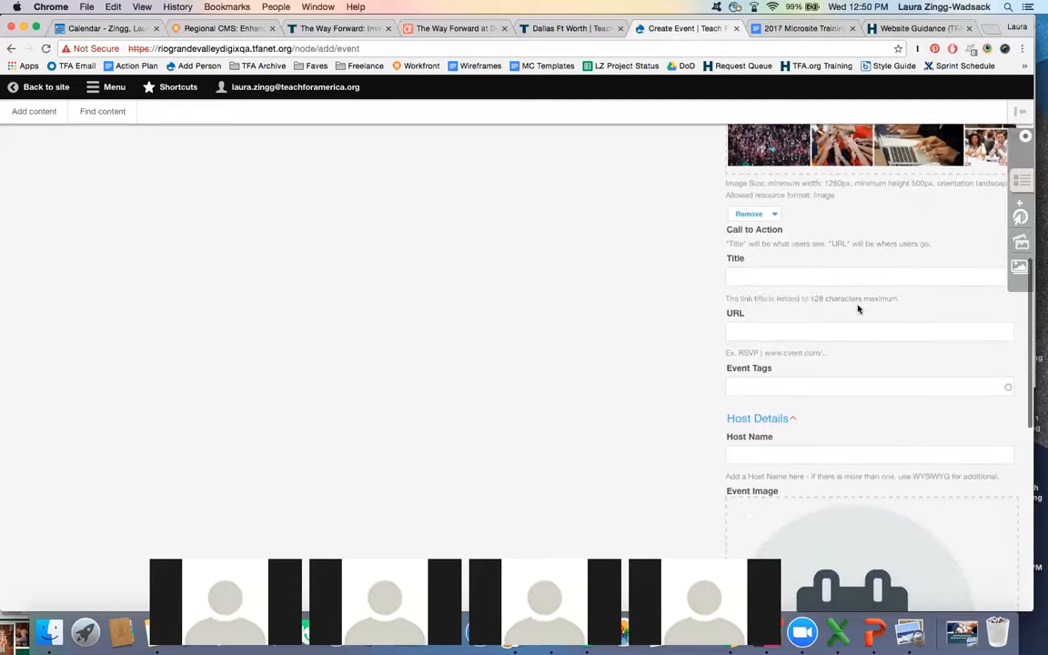
{"action": "left_click", "coordinate": [781, 279]}
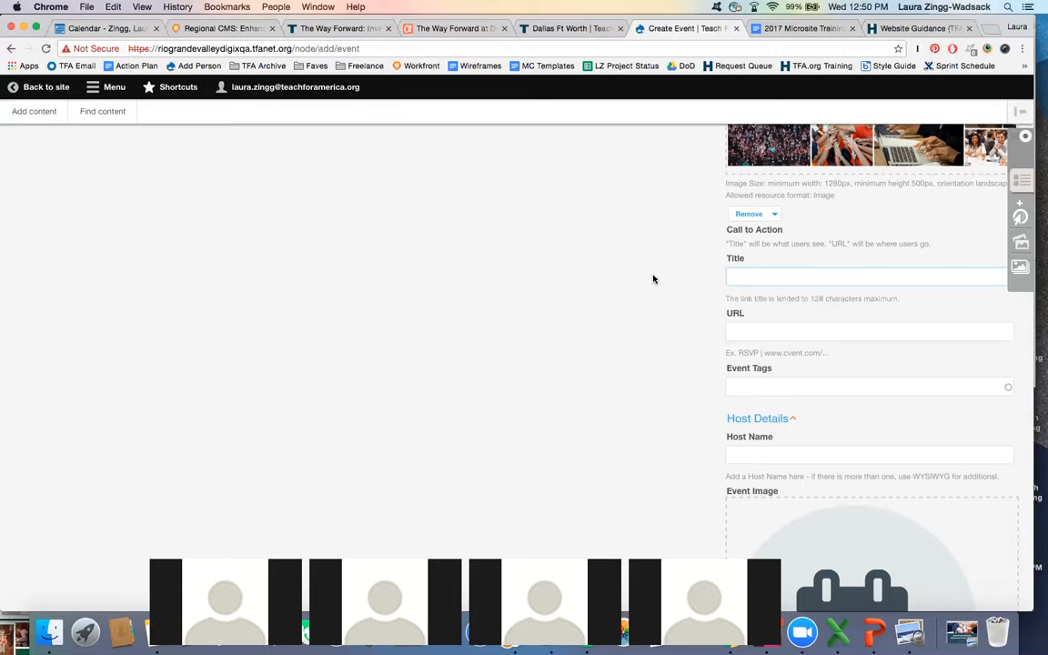
{"action": "type", "text": "RV"}
{"action": "type", "text": "VP"}
{"action": "left_click", "coordinate": [823, 329]}
{"action": "scroll", "coordinate": [631, 341], "scroll_direction": "down", "scroll_amount": 1}
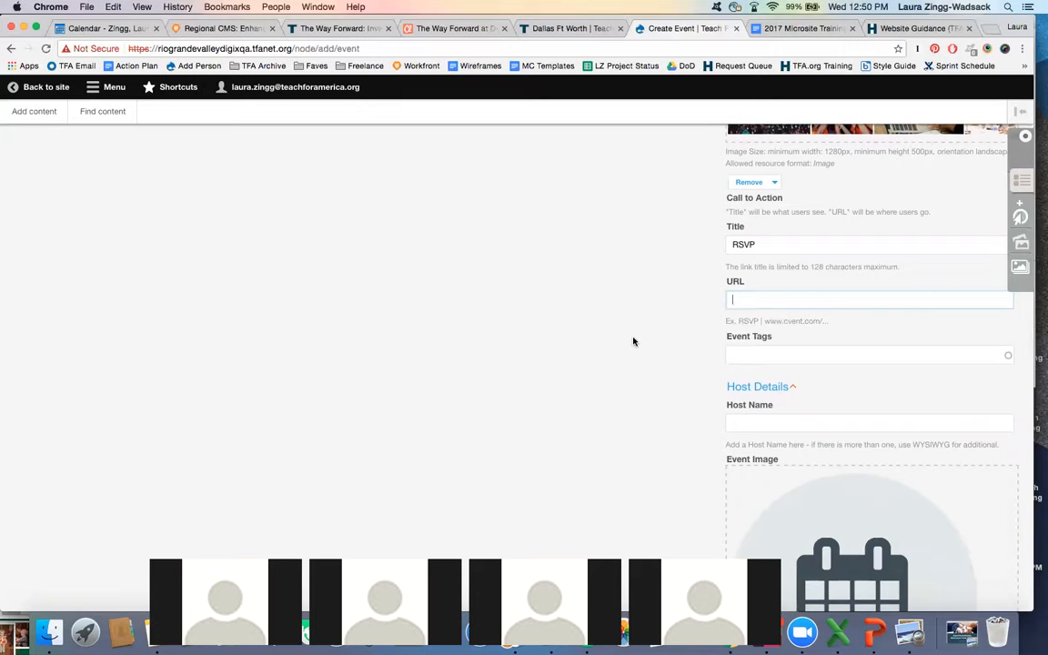
{"action": "type", "text": "http://eventbri"}
{"action": "type", "text": ".com"}
{"action": "scroll", "coordinate": [589, 343], "scroll_direction": "down", "scroll_amount": 2}
{"action": "scroll", "coordinate": [589, 343], "scroll_direction": "down", "scroll_amount": 1}
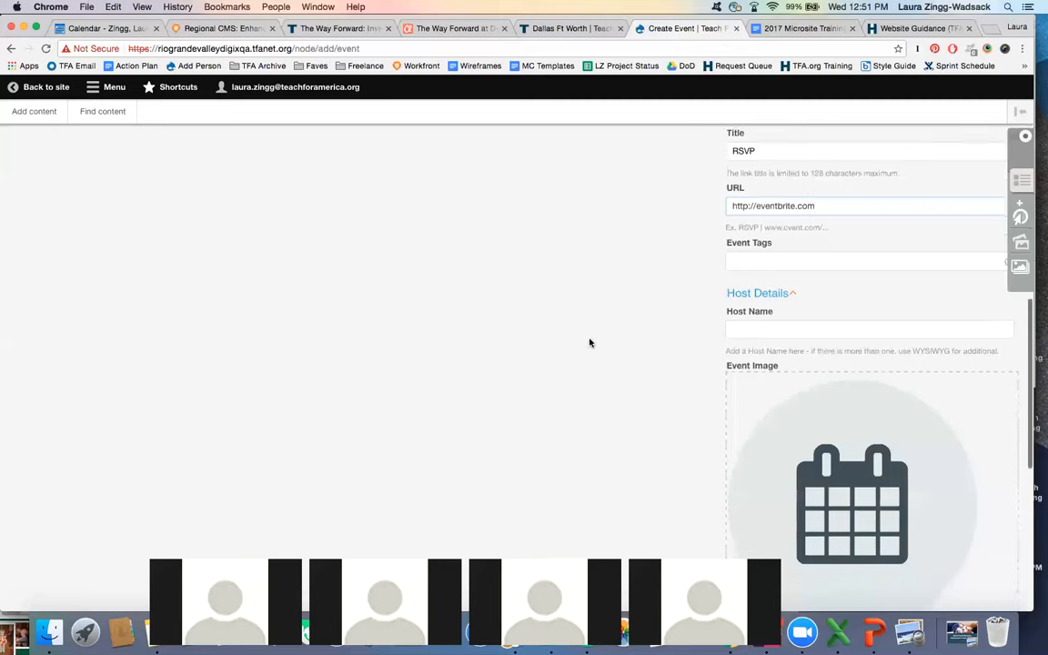
{"action": "scroll", "coordinate": [589, 343], "scroll_direction": "up", "scroll_amount": 1}
{"action": "left_click", "coordinate": [762, 285]}
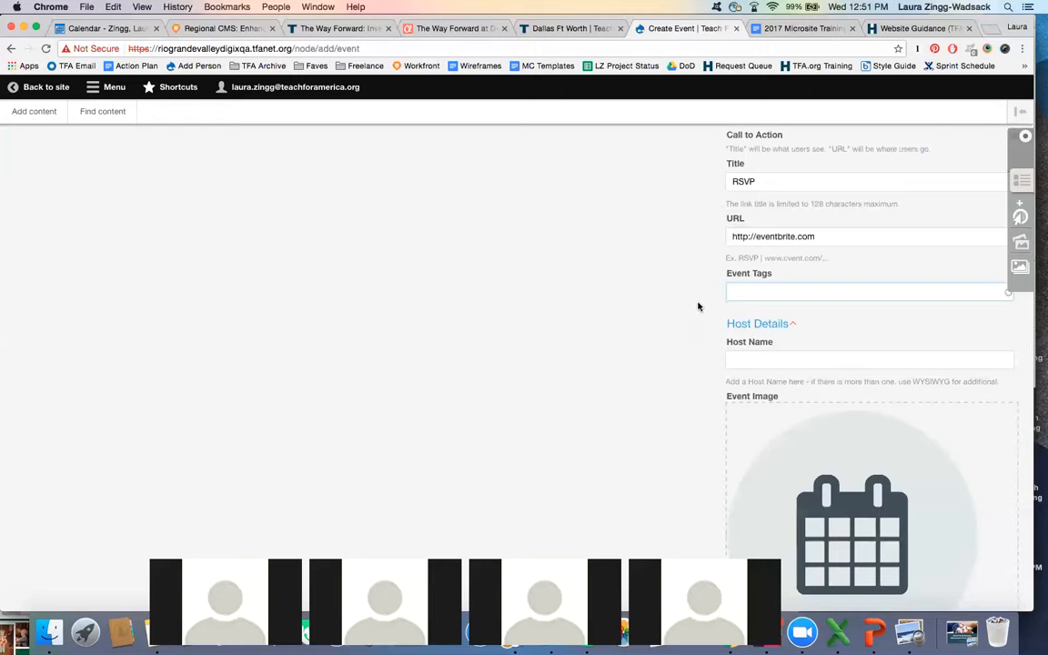
Enter "Teach For America - Rio Grande Valley" as the event's host name.
{"action": "scroll", "coordinate": [698, 305], "scroll_direction": "down", "scroll_amount": 1}
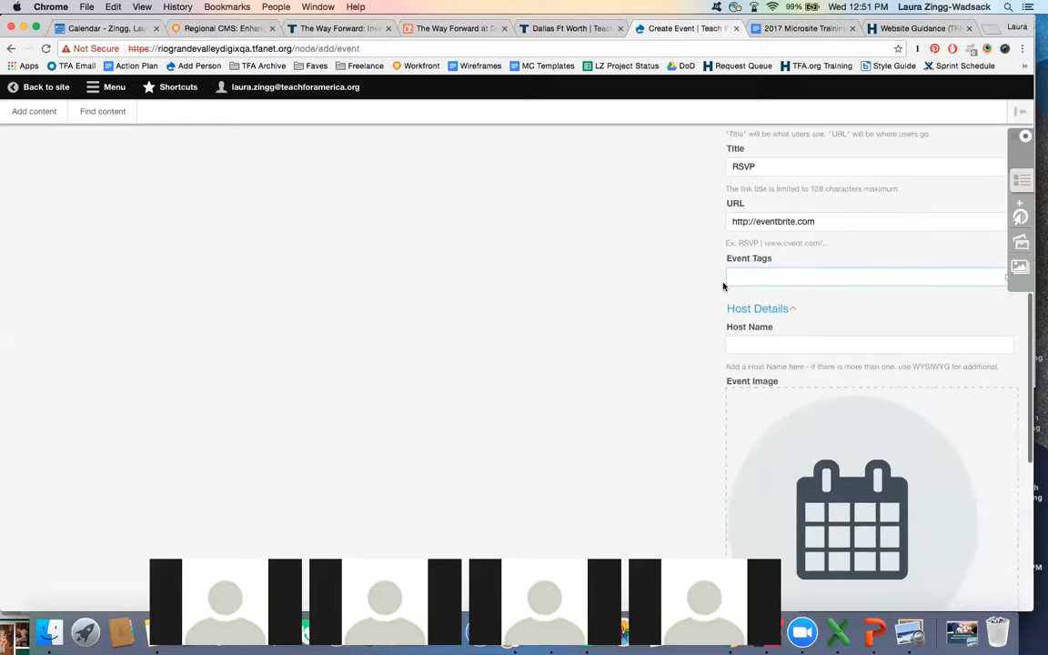
{"action": "scroll", "coordinate": [691, 301], "scroll_direction": "down", "scroll_amount": 2}
{"action": "scroll", "coordinate": [691, 301], "scroll_direction": "down", "scroll_amount": 2}
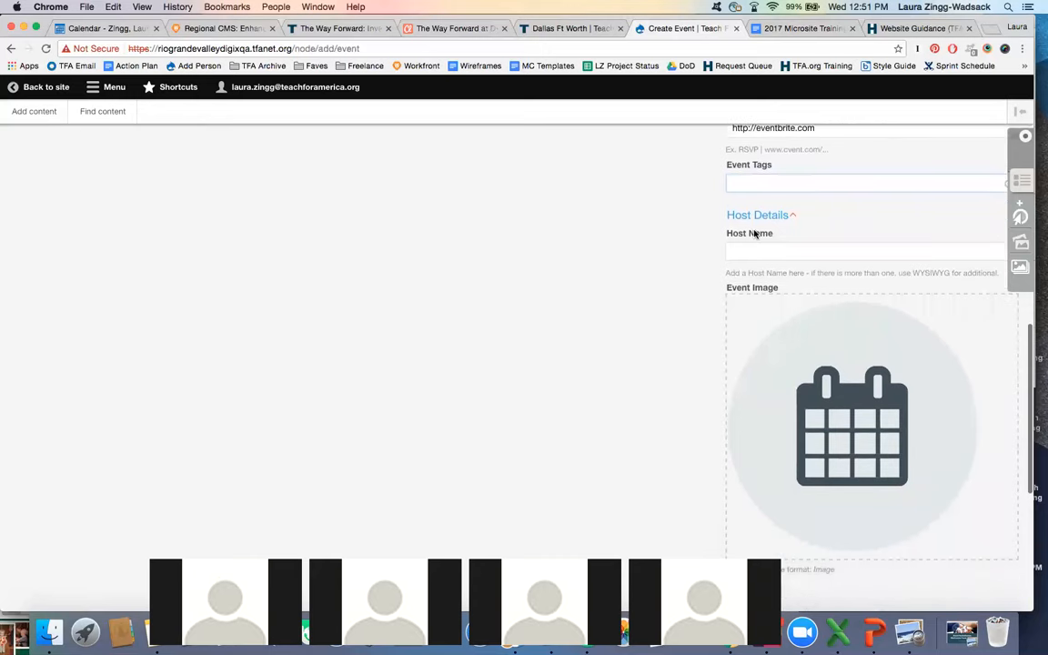
{"action": "left_click", "coordinate": [750, 244]}
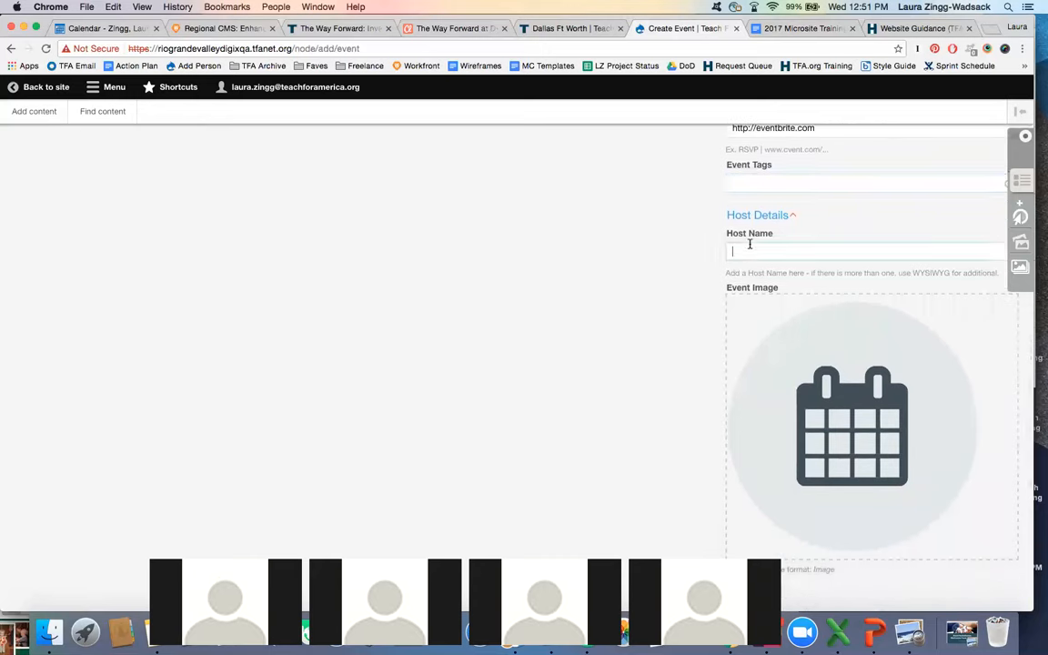
{"action": "type", "text": "TEa"}
{"action": "key", "text": "BackSpace"}
{"action": "key", "text": "BackSpace"}
{"action": "type", "text": "each For America - "}
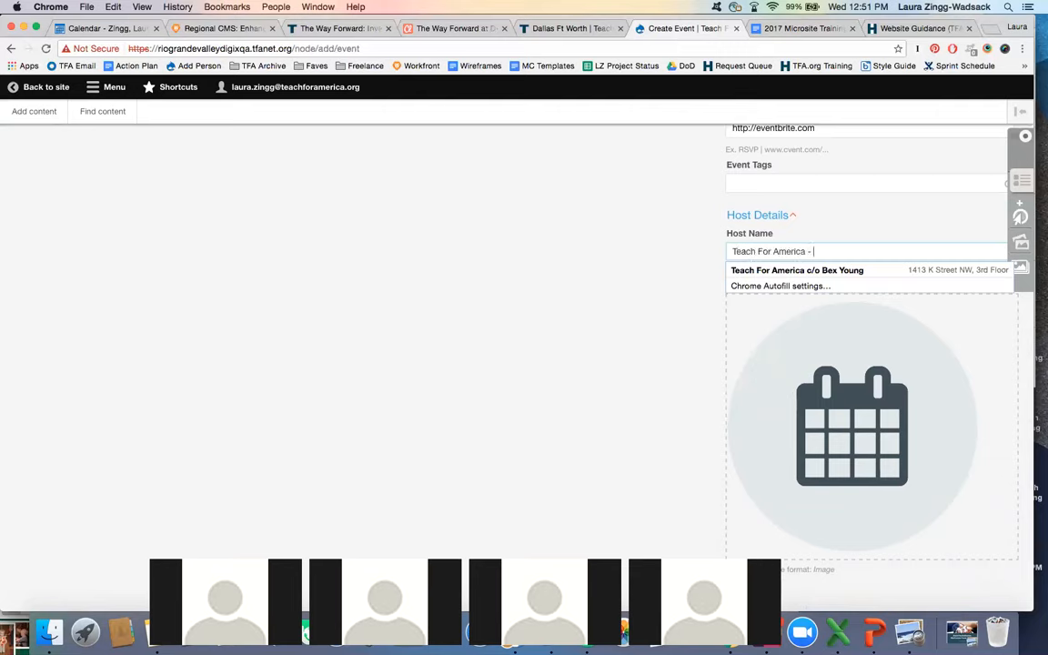
{"action": "type", "text": "Rio Grande Valley"}
Enter "Rio Grande Valley Regional Office" as the event's location name.
{"action": "scroll", "coordinate": [589, 314], "scroll_direction": "down", "scroll_amount": 3}
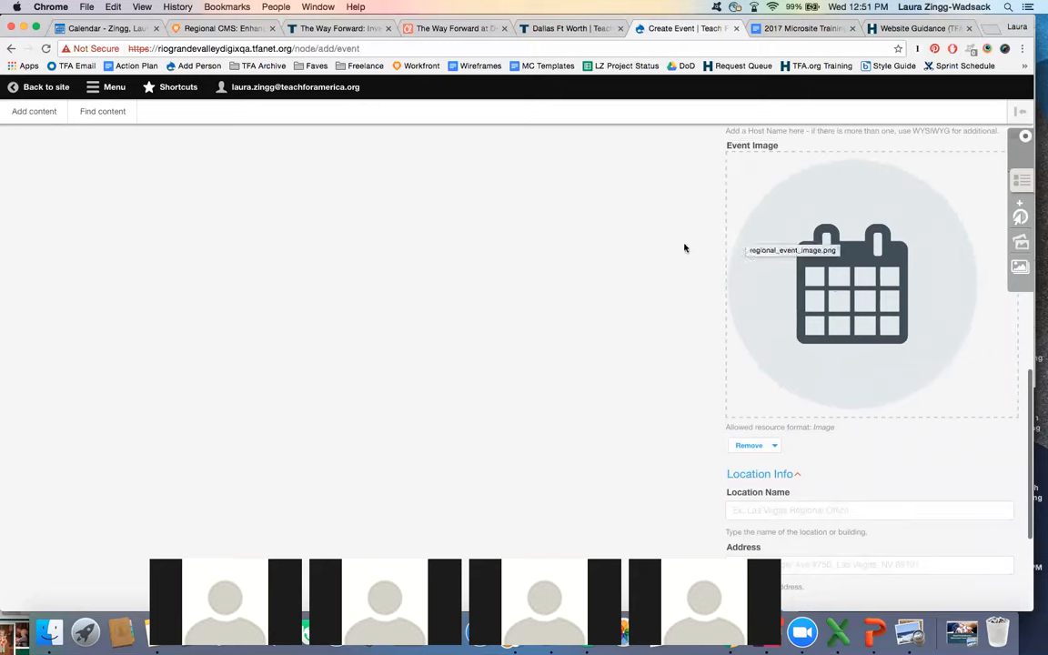
{"action": "scroll", "coordinate": [650, 263], "scroll_direction": "down", "scroll_amount": 1}
{"action": "scroll", "coordinate": [650, 263], "scroll_direction": "up", "scroll_amount": 1}
{"action": "scroll", "coordinate": [650, 263], "scroll_direction": "down", "scroll_amount": 1}
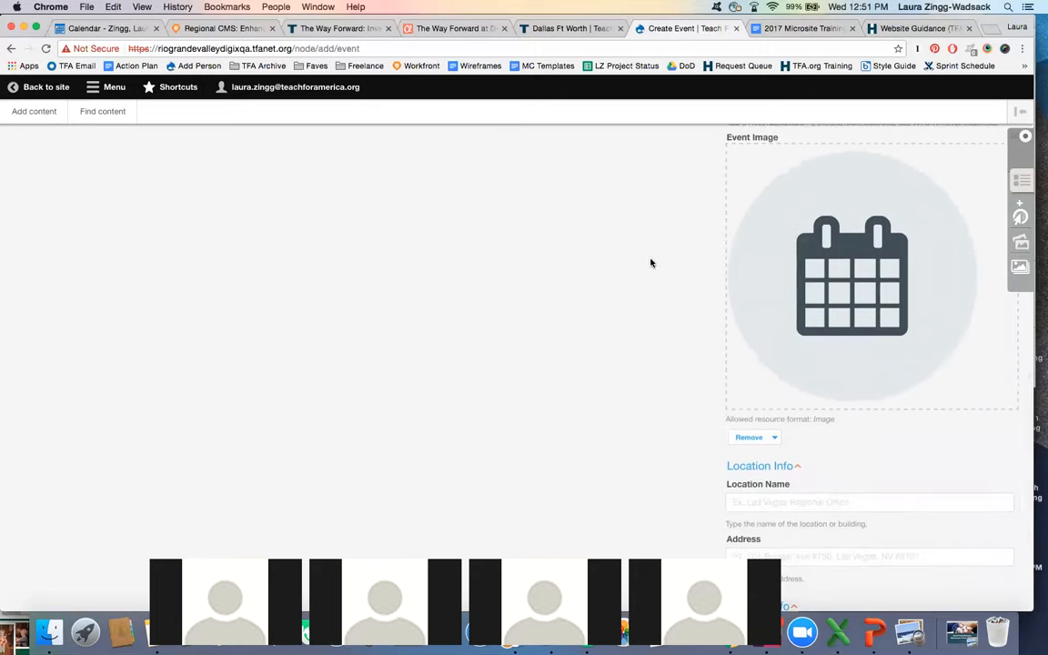
{"action": "scroll", "coordinate": [651, 262], "scroll_direction": "down", "scroll_amount": 2}
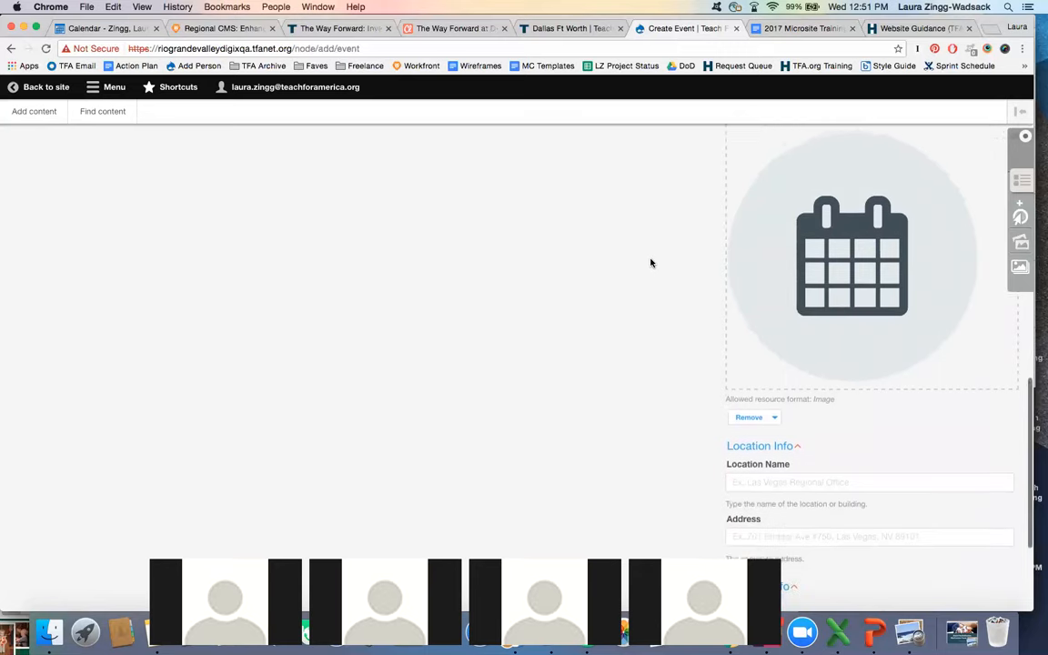
{"action": "scroll", "coordinate": [650, 263], "scroll_direction": "down", "scroll_amount": 5}
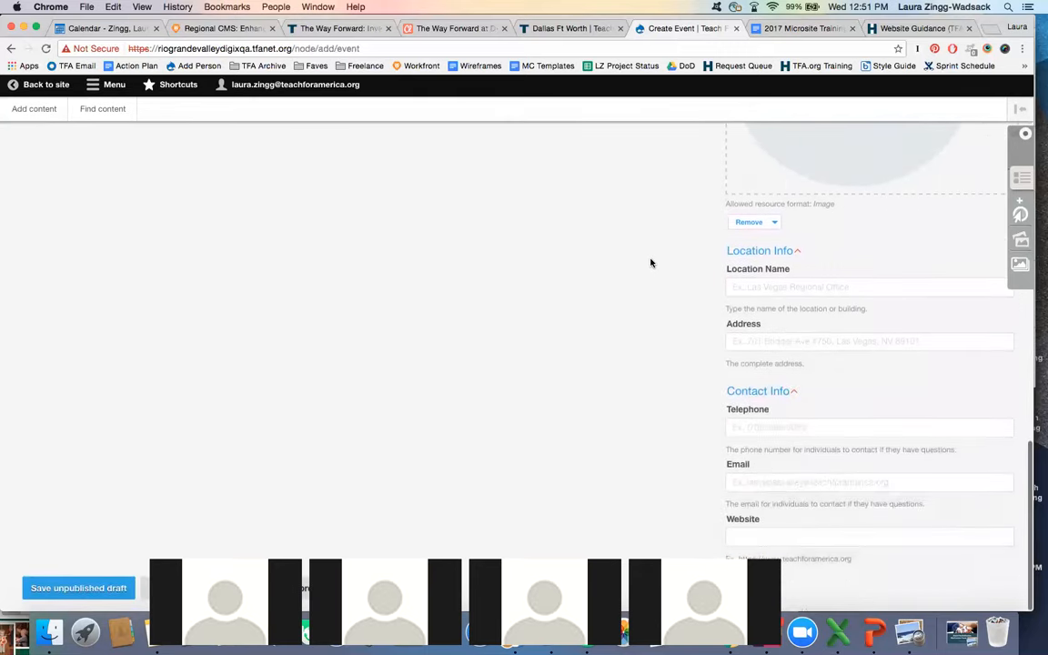
{"action": "left_click", "coordinate": [755, 285]}
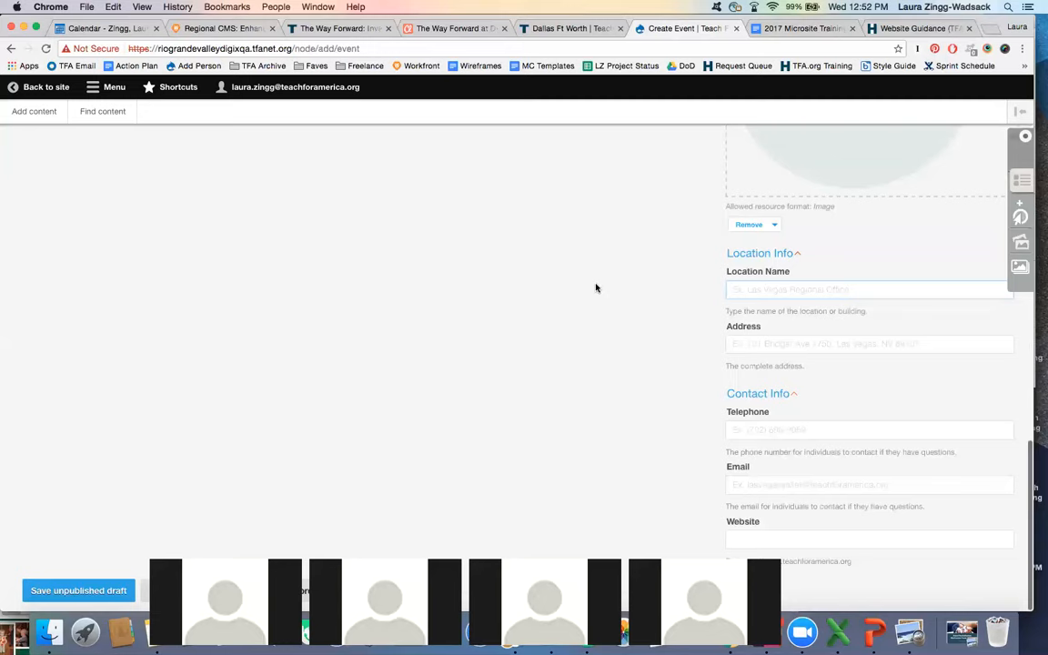
{"action": "type", "text": "Rio"}
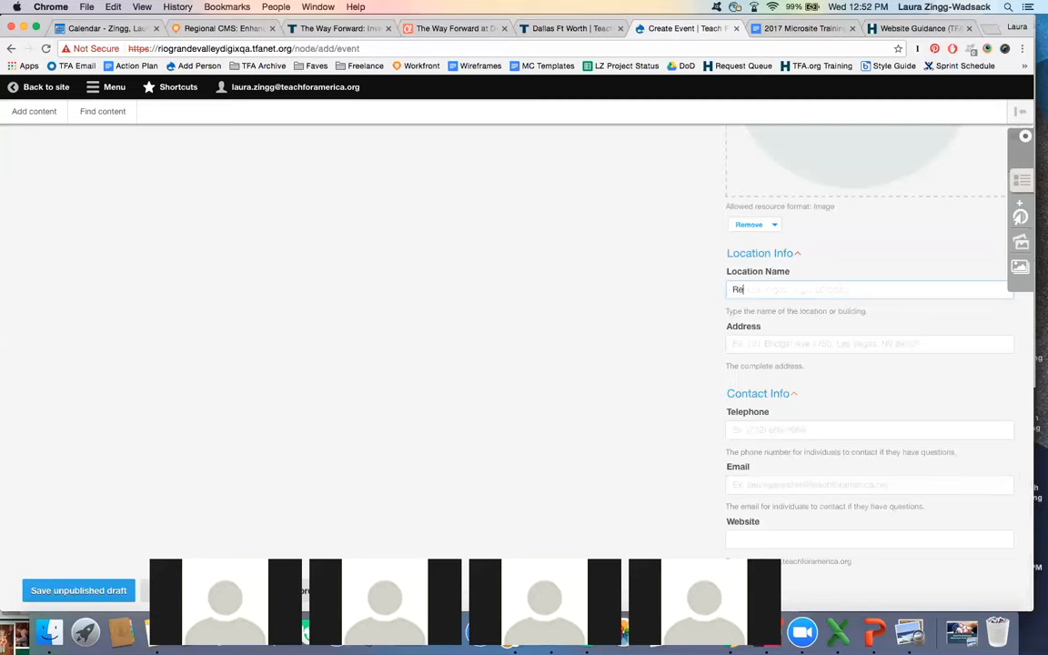
{"action": "type", "text": "g"}
{"action": "key", "text": "BackSpace"}
{"action": "type", "text": "grand"}
{"action": "key", "text": "BackSpace"}
{"action": "key", "text": "BackSpace"}
{"action": "key", "text": "BackSpace"}
{"action": "key", "text": "BackSpace"}
{"action": "key", "text": "BackSpace"}
{"action": "type", "text": "Grande Valley Regional"}
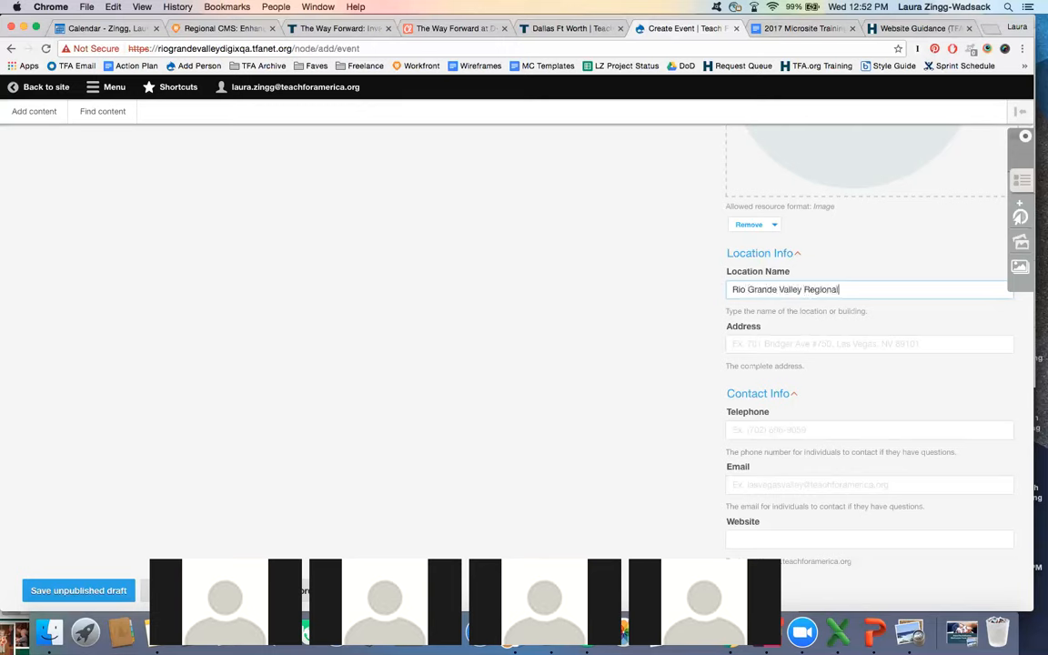
{"action": "type", "text": " Office"}
Enter the regional office's full postal address for the event's location and publish the event.
{"action": "left_click", "coordinate": [745, 345]}
{"action": "type", "text": "12"}
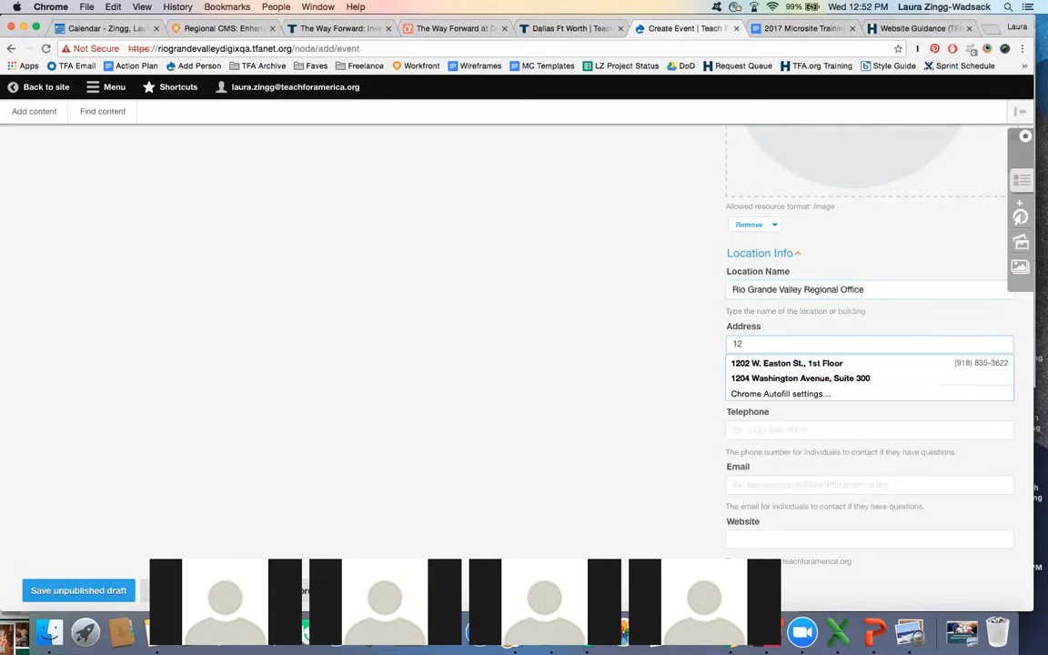
{"action": "type", "text": "3"}
{"action": "left_click", "coordinate": [804, 363]}
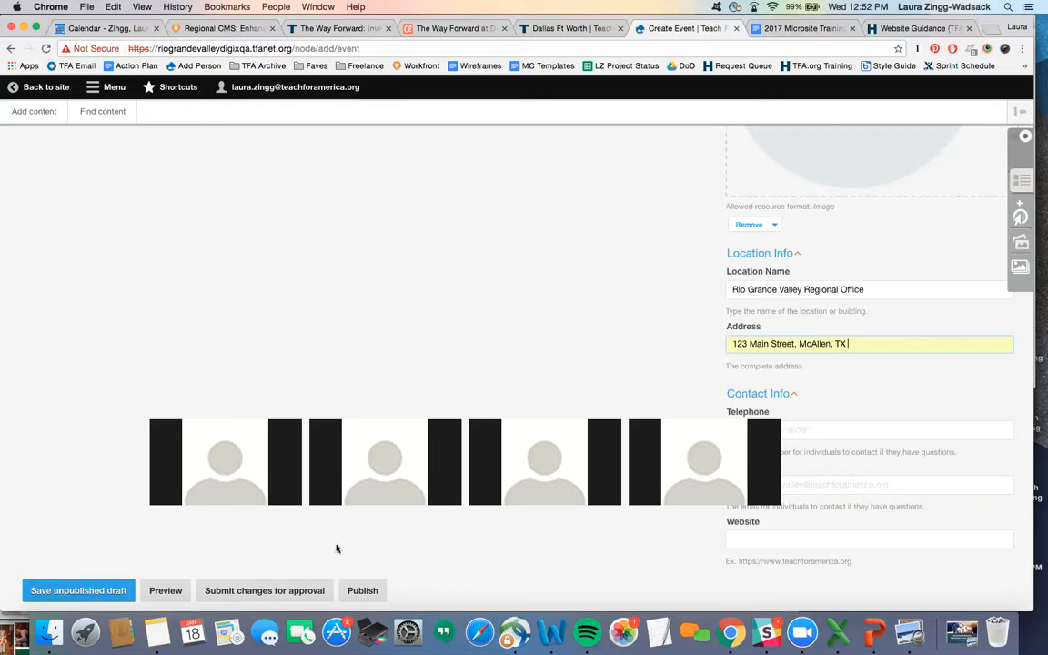
{"action": "left_click", "coordinate": [364, 592]}
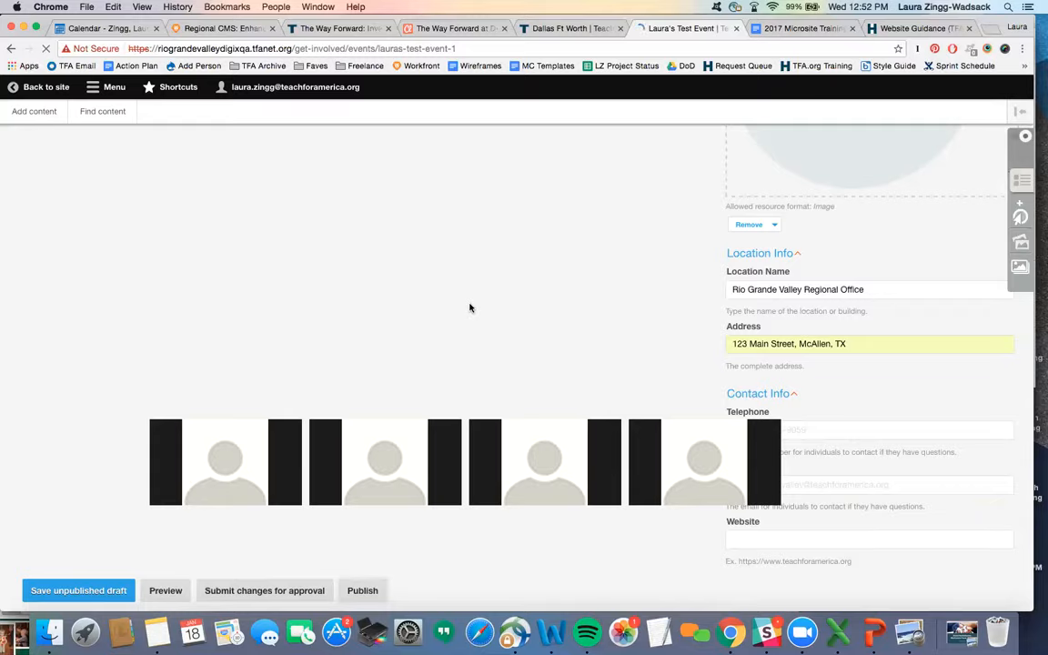
Examine the published event page, including its host name, date, time, RSVP link and description.
{"action": "scroll", "coordinate": [469, 307], "scroll_direction": "down", "scroll_amount": 5}
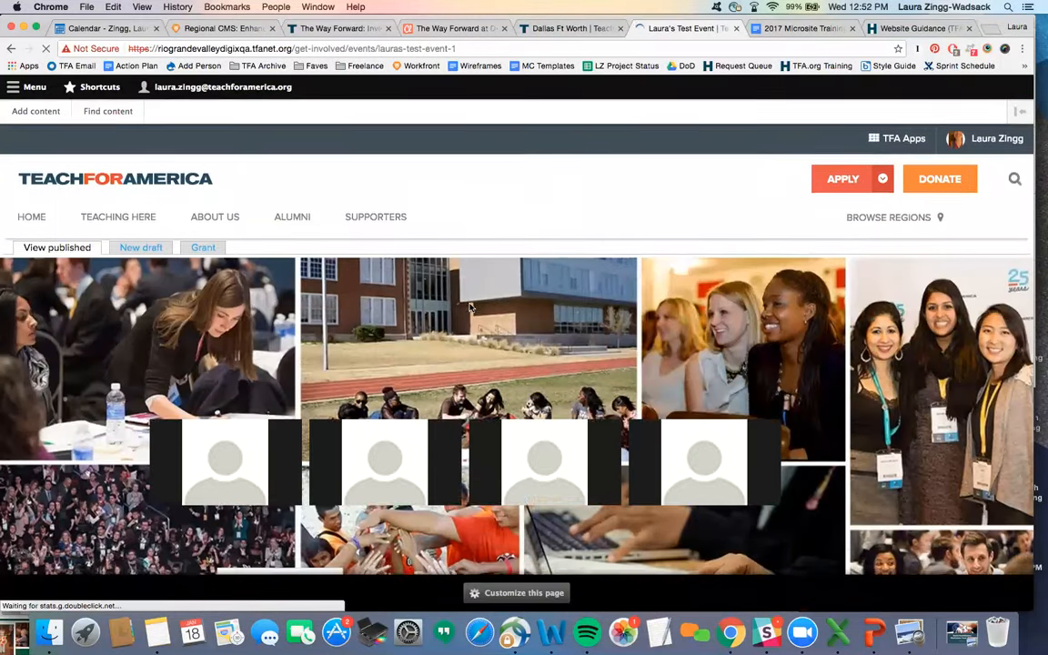
{"action": "scroll", "coordinate": [470, 307], "scroll_direction": "down", "scroll_amount": 5}
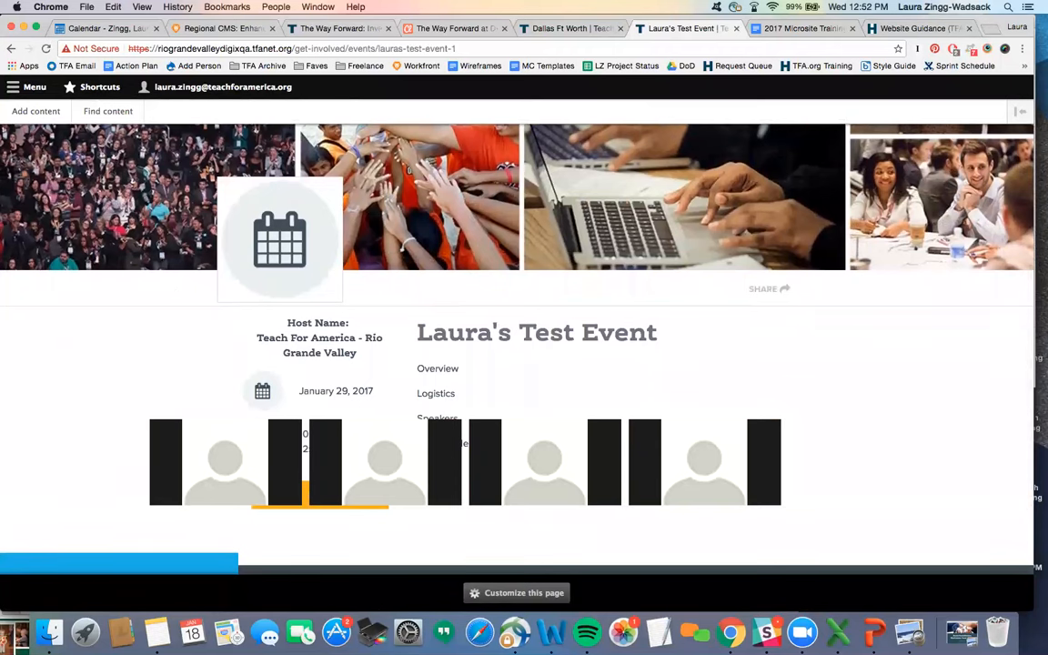
{"action": "left_click", "coordinate": [141, 443]}
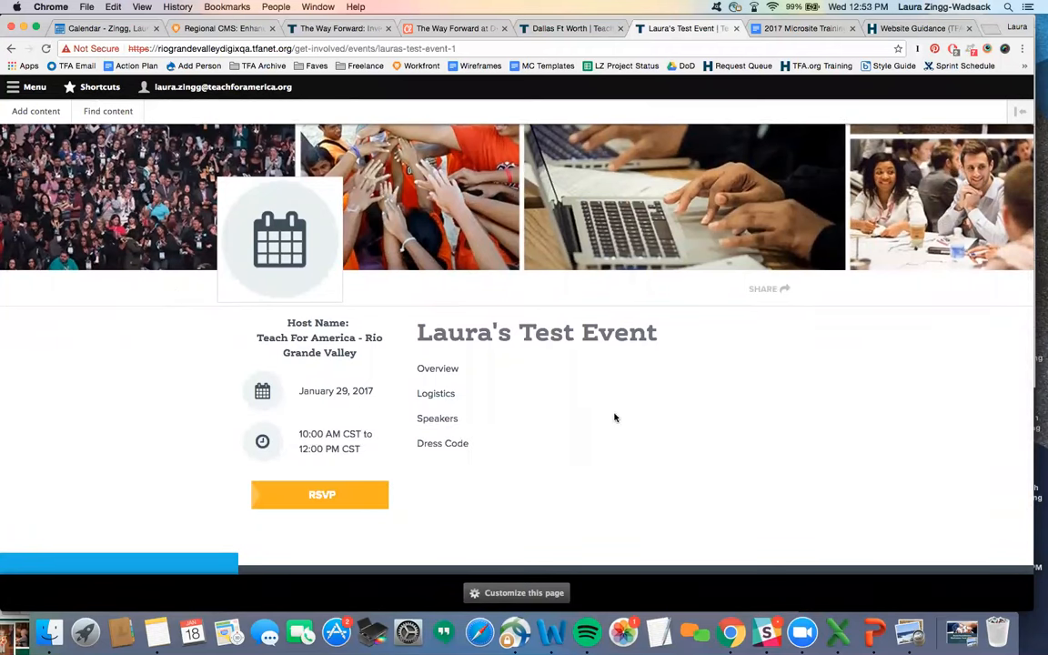
{"action": "scroll", "coordinate": [619, 420], "scroll_direction": "down", "scroll_amount": 2}
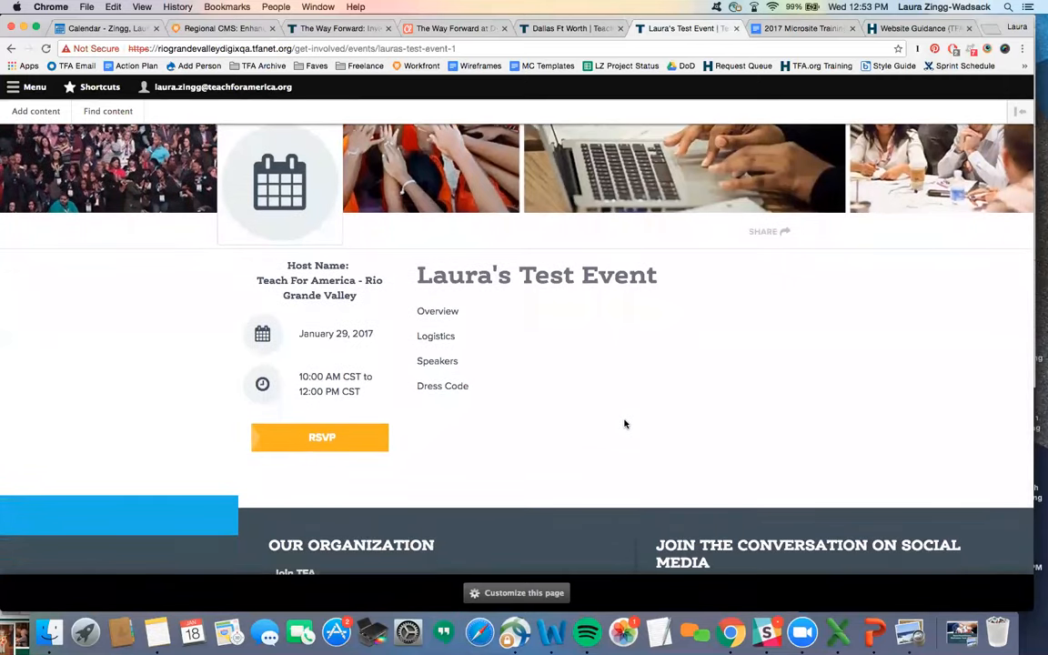
{"action": "scroll", "coordinate": [624, 423], "scroll_direction": "down", "scroll_amount": 1}
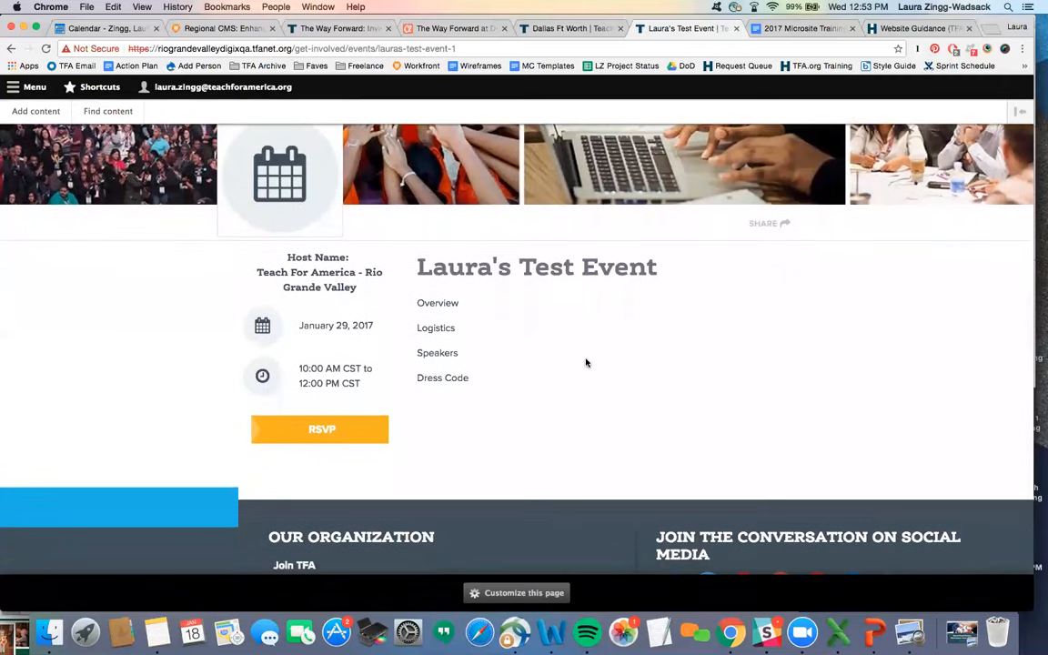
{"action": "scroll", "coordinate": [586, 363], "scroll_direction": "up", "scroll_amount": 1}
{"action": "scroll", "coordinate": [586, 363], "scroll_direction": "down", "scroll_amount": 1}
{"action": "scroll", "coordinate": [586, 363], "scroll_direction": "up", "scroll_amount": 2}
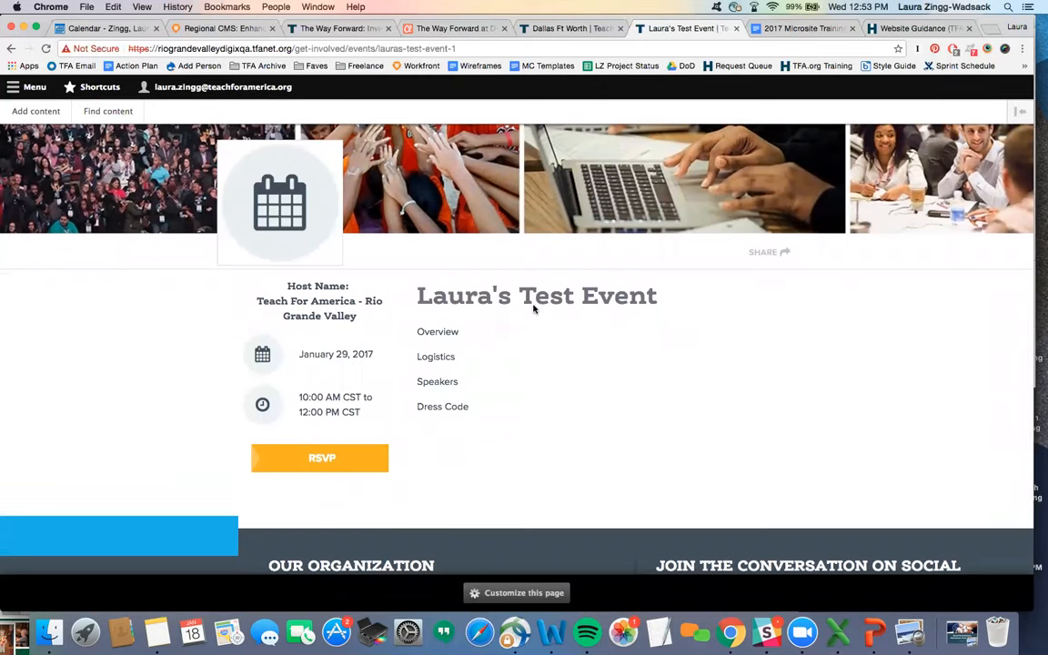
{"action": "scroll", "coordinate": [533, 309], "scroll_direction": "up", "scroll_amount": 2}
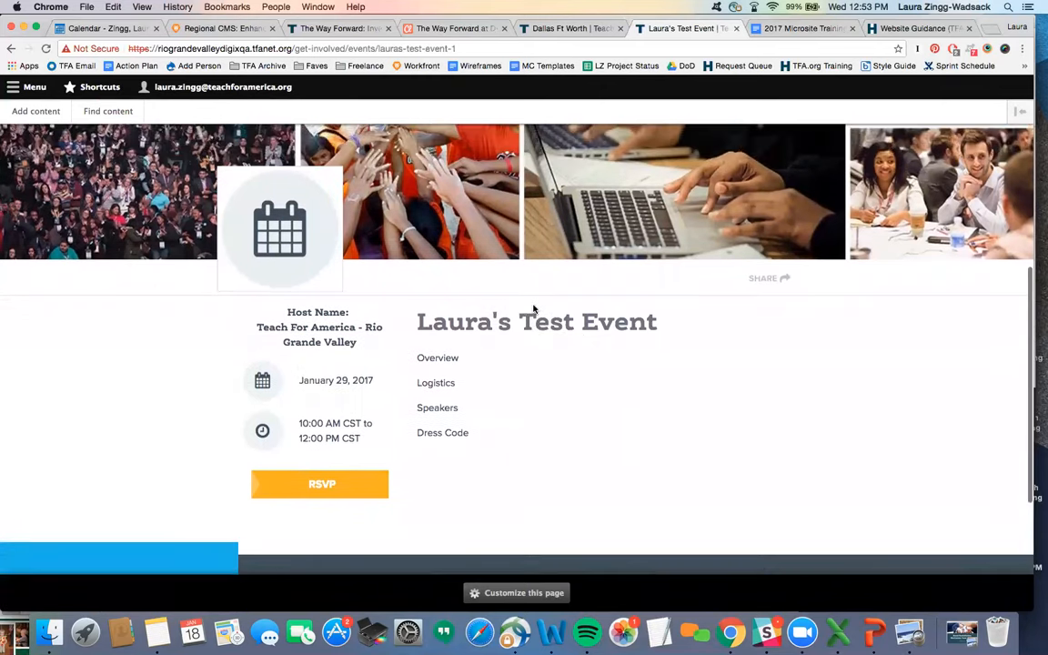
{"action": "scroll", "coordinate": [606, 359], "scroll_direction": "down", "scroll_amount": 1}
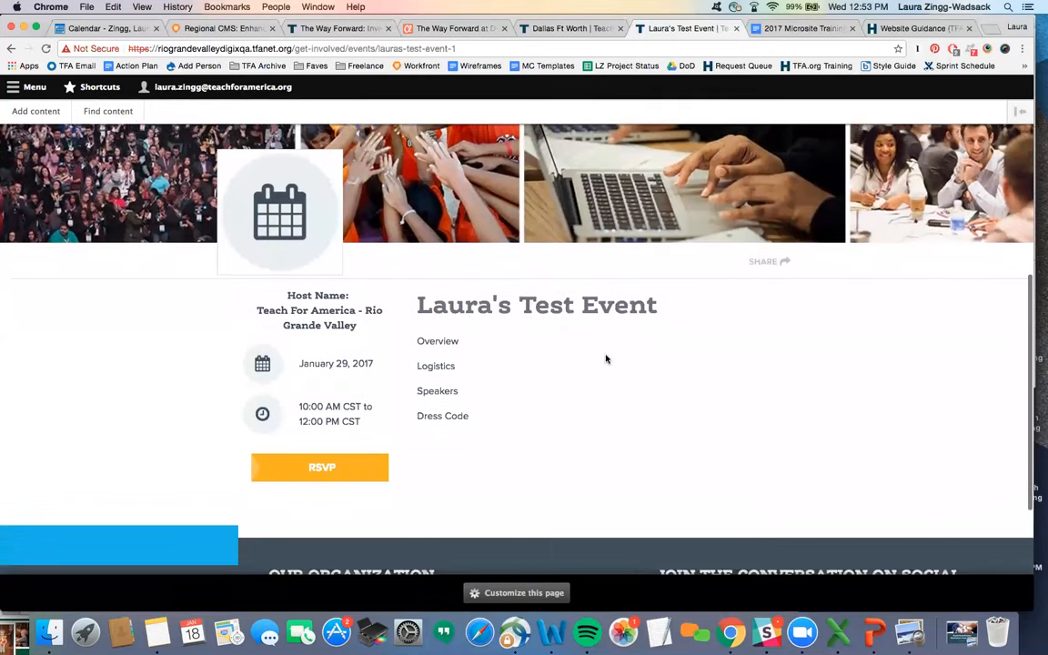
{"action": "scroll", "coordinate": [630, 451], "scroll_direction": "down", "scroll_amount": 1}
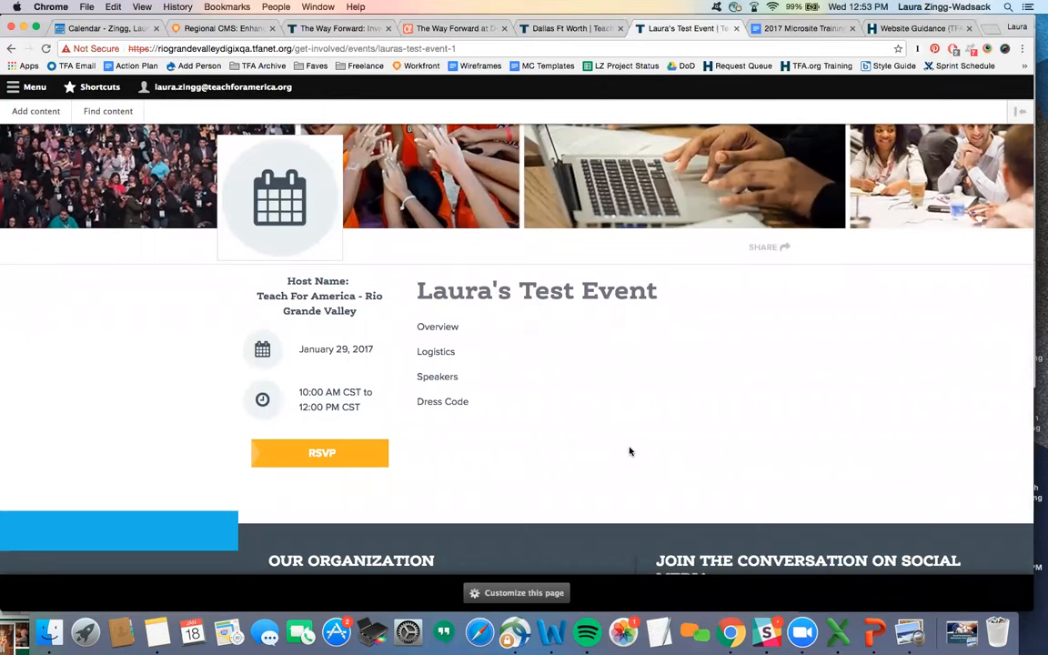
{"action": "scroll", "coordinate": [630, 451], "scroll_direction": "down", "scroll_amount": 2}
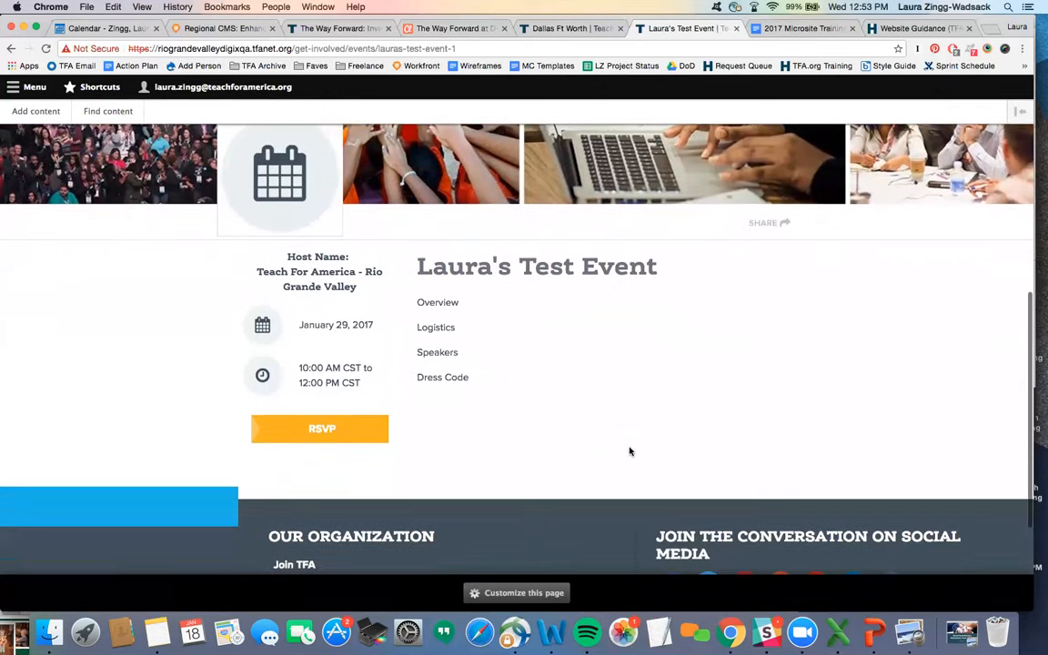
Test the event's RSVP link to Eventbrite, return to the event page and review its cover photo and draft options.
{"action": "left_click", "coordinate": [334, 430]}
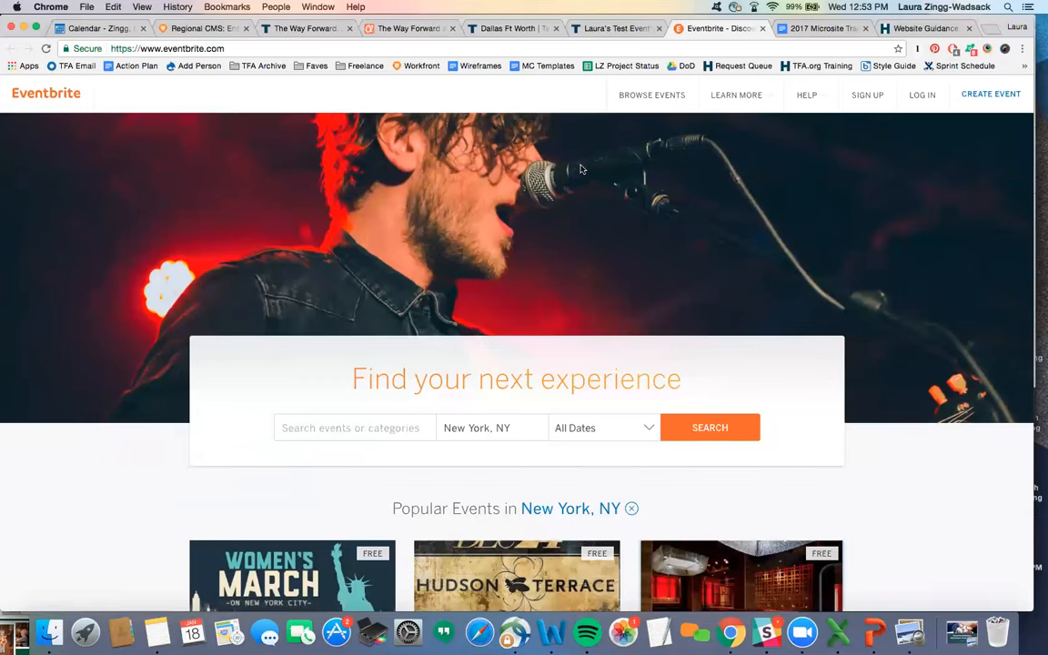
{"action": "left_click", "coordinate": [612, 28]}
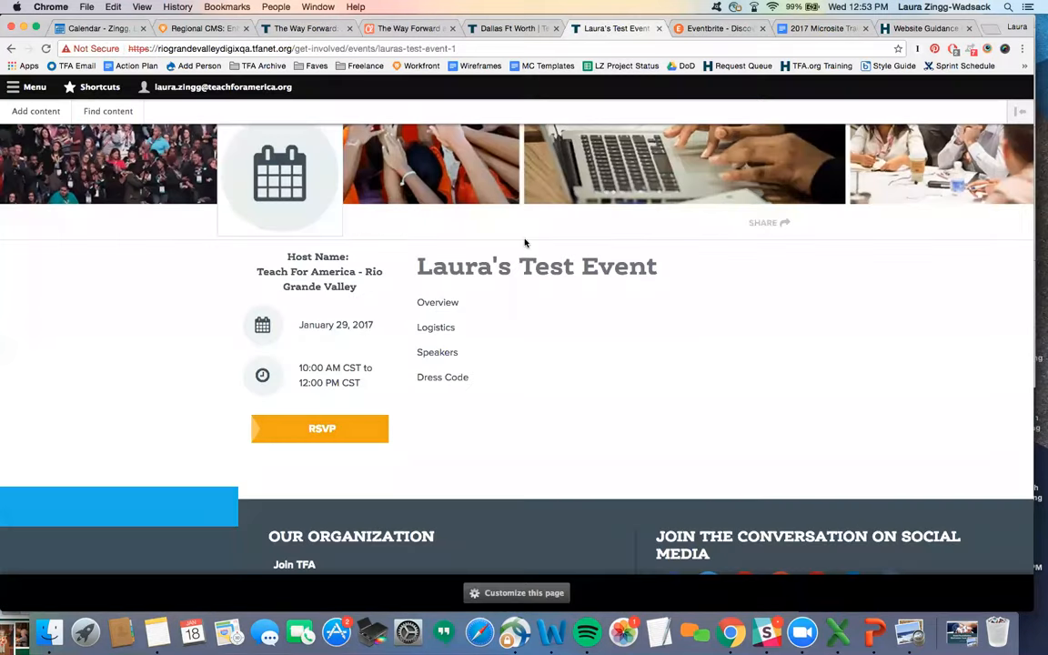
{"action": "scroll", "coordinate": [524, 242], "scroll_direction": "down", "scroll_amount": 1}
{"action": "scroll", "coordinate": [523, 238], "scroll_direction": "up", "scroll_amount": 3}
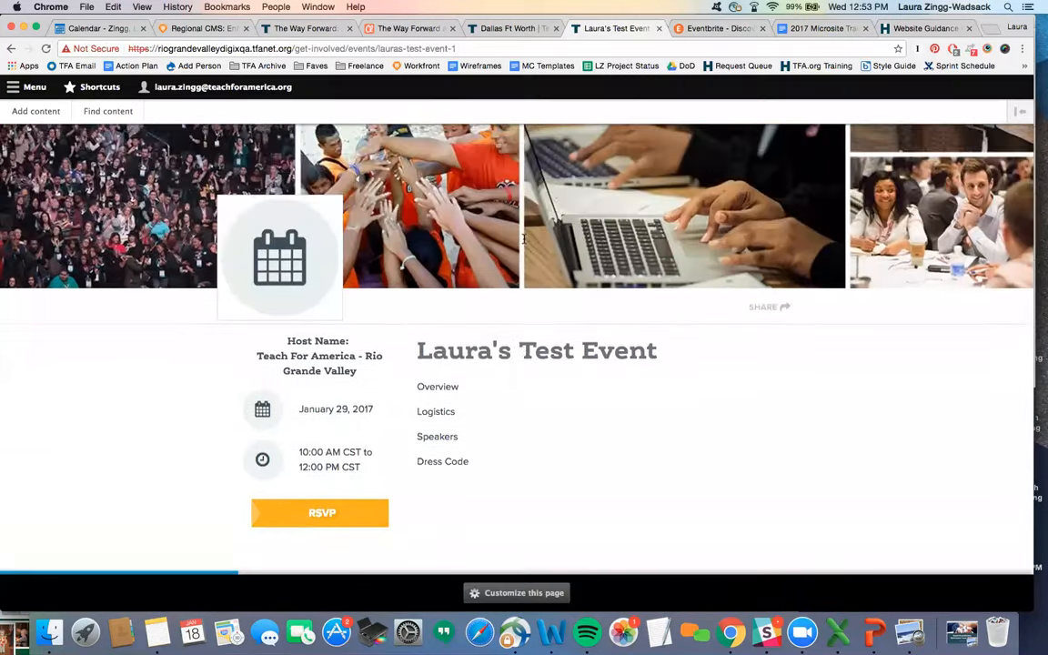
{"action": "scroll", "coordinate": [524, 239], "scroll_direction": "up", "scroll_amount": 1}
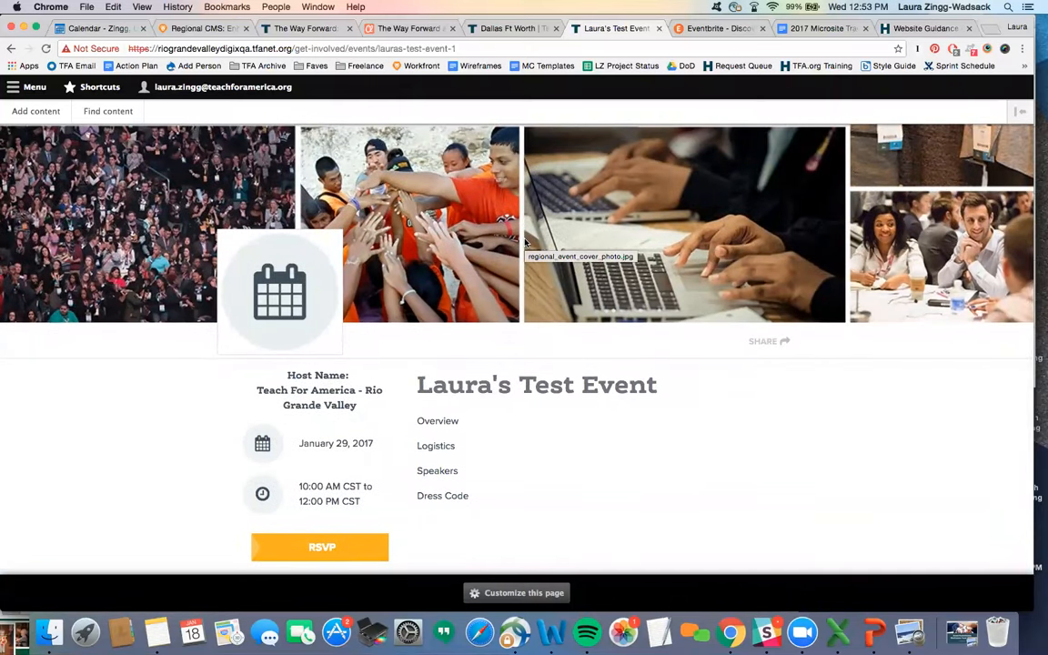
{"action": "scroll", "coordinate": [524, 242], "scroll_direction": "up", "scroll_amount": 8}
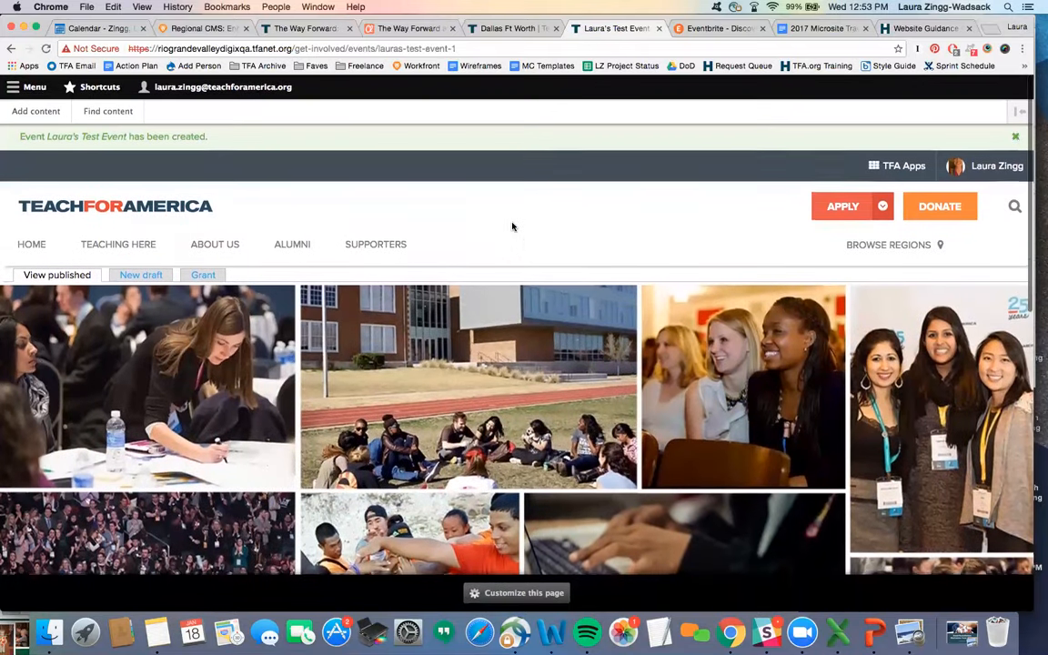
{"action": "scroll", "coordinate": [514, 231], "scroll_direction": "down", "scroll_amount": 1}
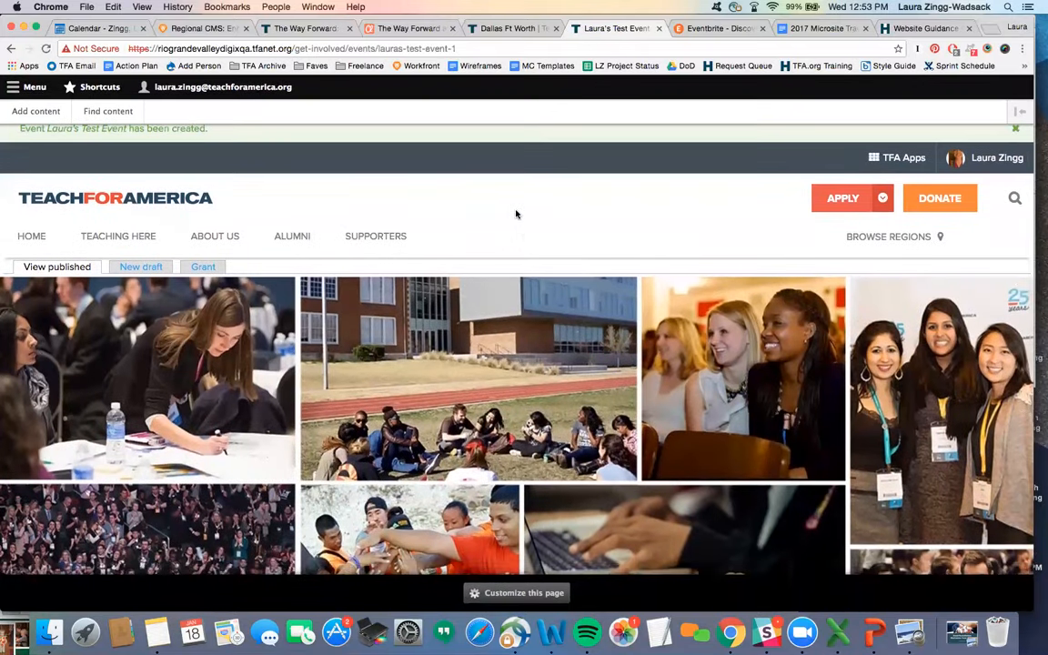
{"action": "scroll", "coordinate": [513, 223], "scroll_direction": "down", "scroll_amount": 1}
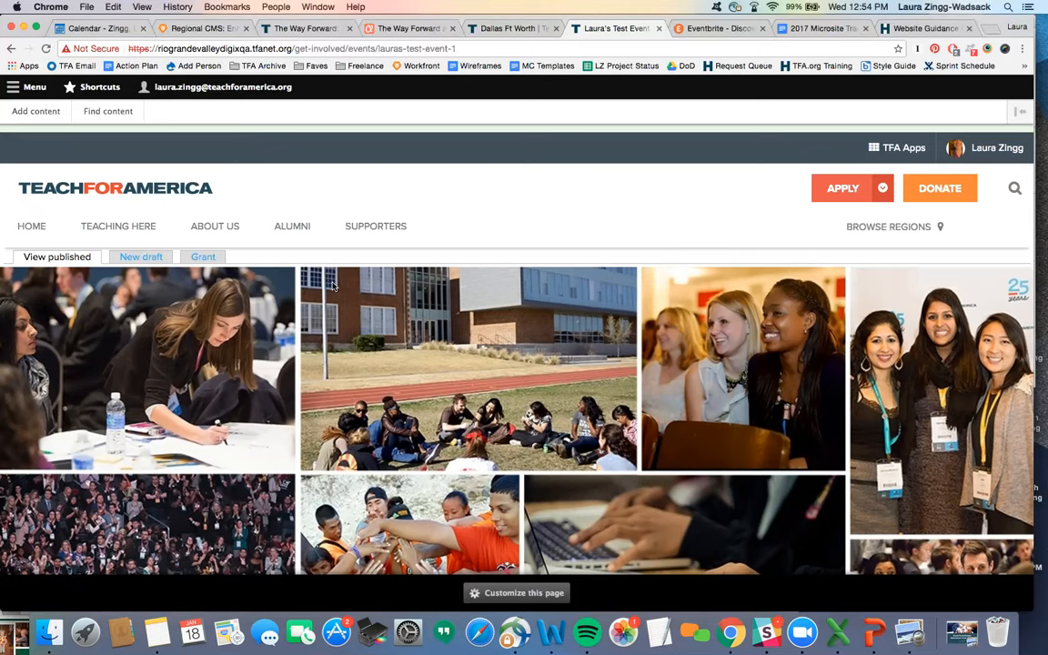
{"action": "scroll", "coordinate": [353, 355], "scroll_direction": "down", "scroll_amount": 1}
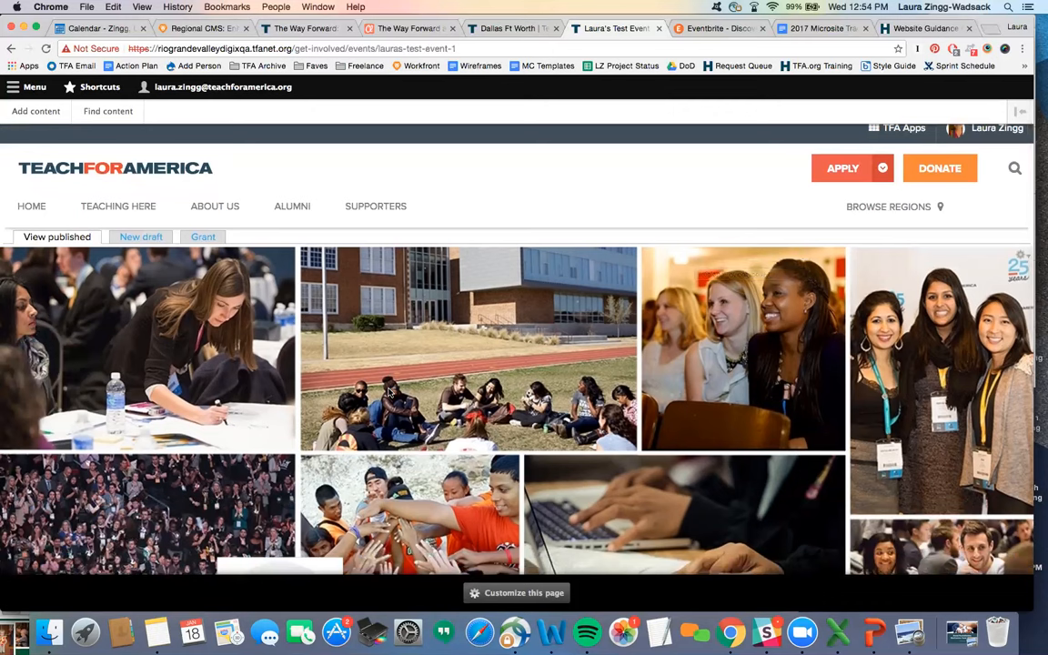
Create a new draft of the published test event, check its filled-in fields and save it.
{"action": "left_click", "coordinate": [142, 237]}
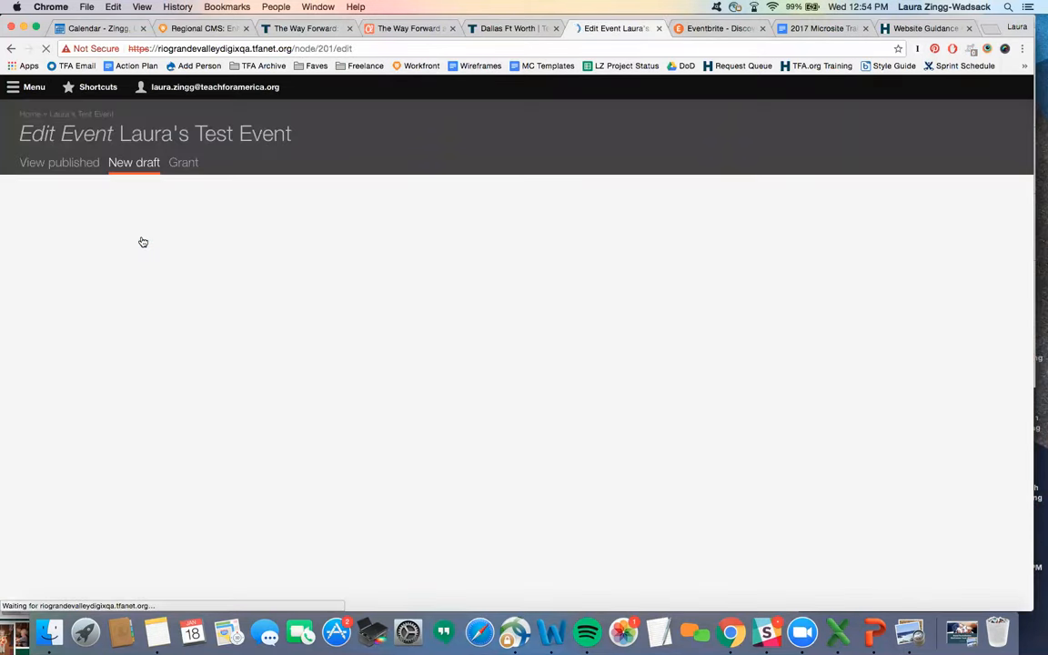
{"action": "scroll", "coordinate": [174, 324], "scroll_direction": "down", "scroll_amount": 10}
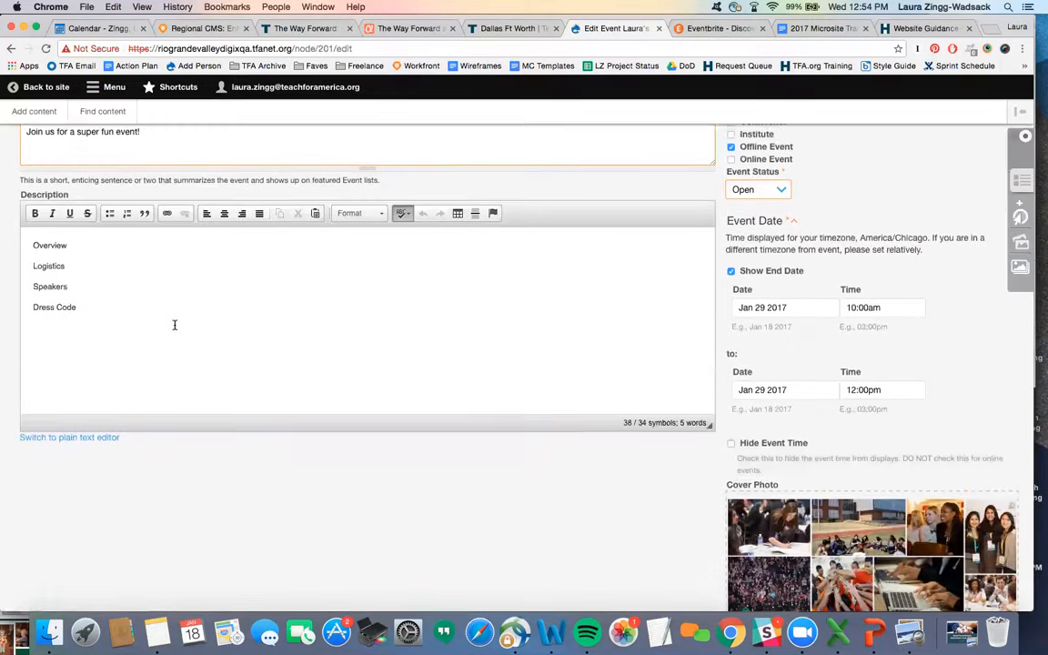
{"action": "scroll", "coordinate": [95, 302], "scroll_direction": "down", "scroll_amount": 8}
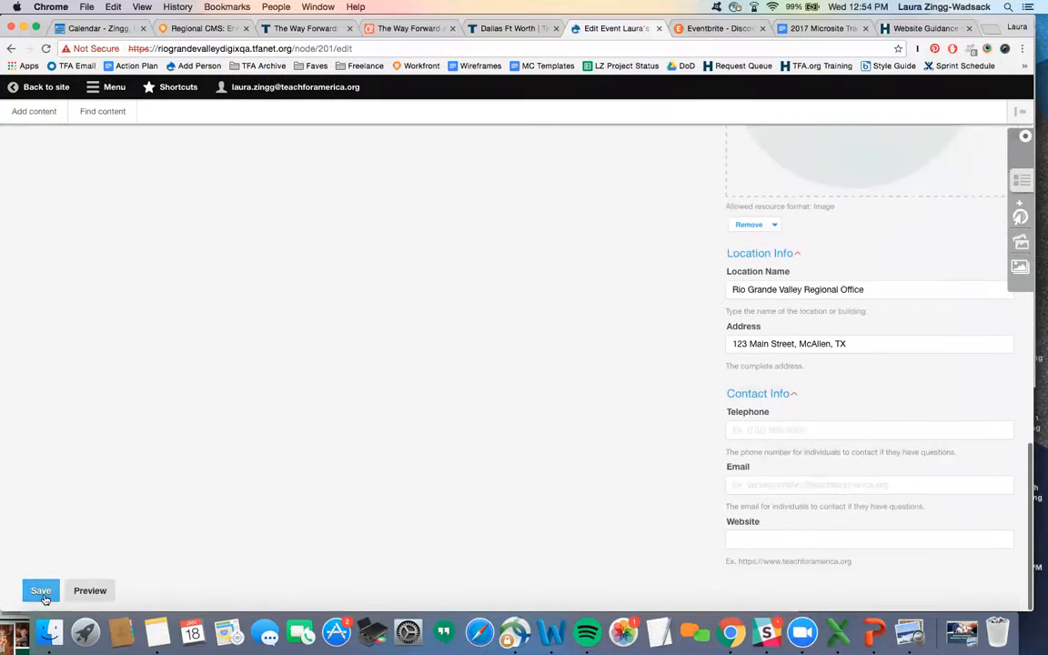
{"action": "left_click", "coordinate": [41, 593]}
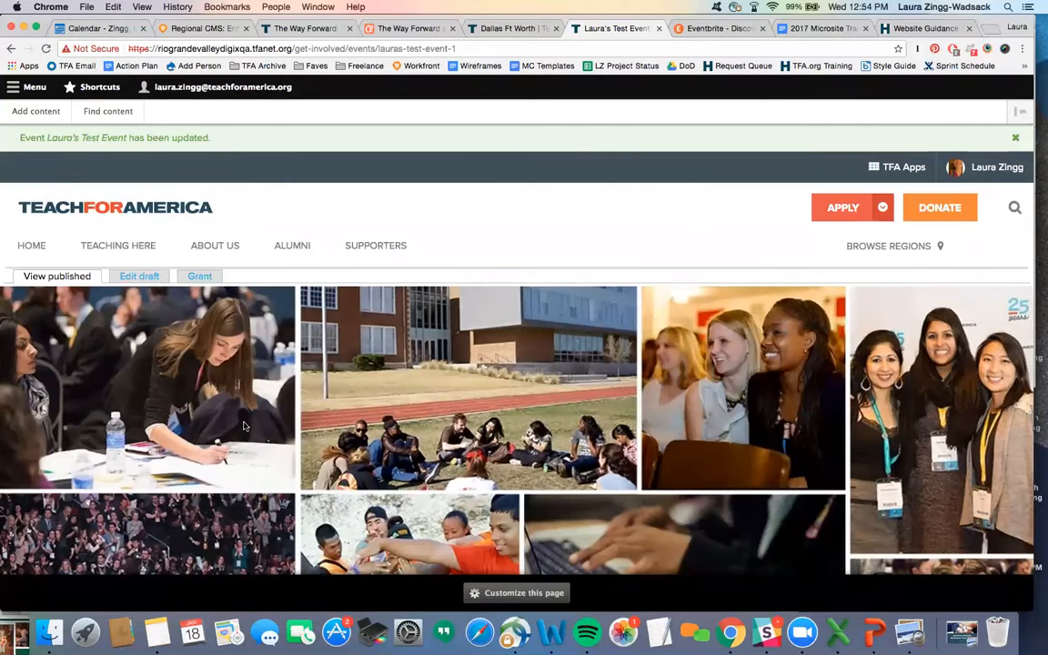
Open the site's content list and examine its filters and recently updated items.
{"action": "left_click", "coordinate": [105, 113]}
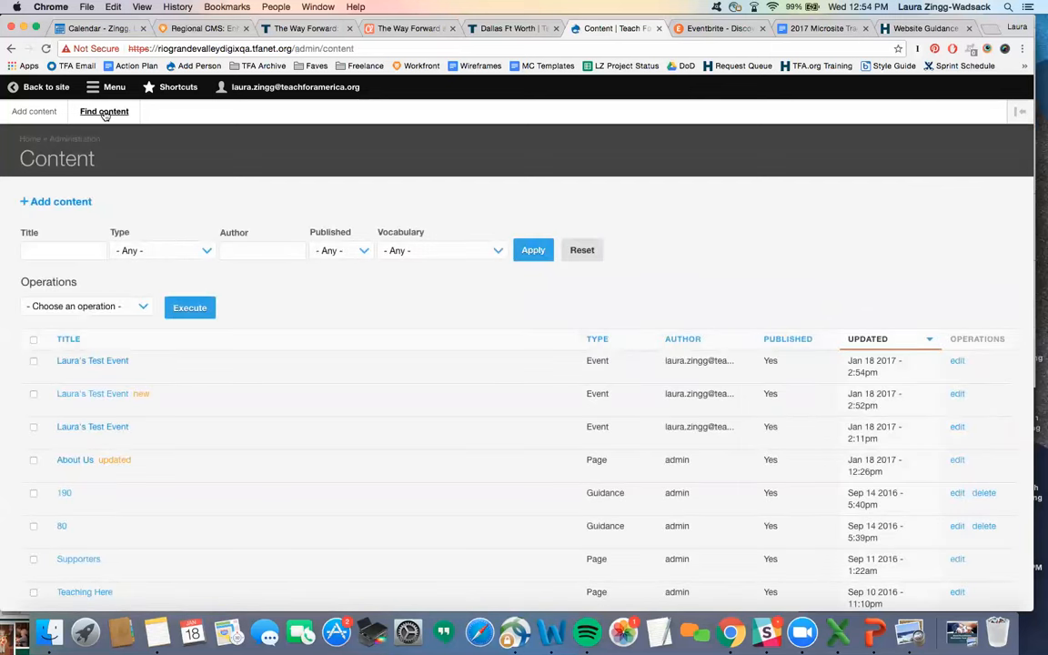
{"action": "scroll", "coordinate": [273, 303], "scroll_direction": "down", "scroll_amount": 3}
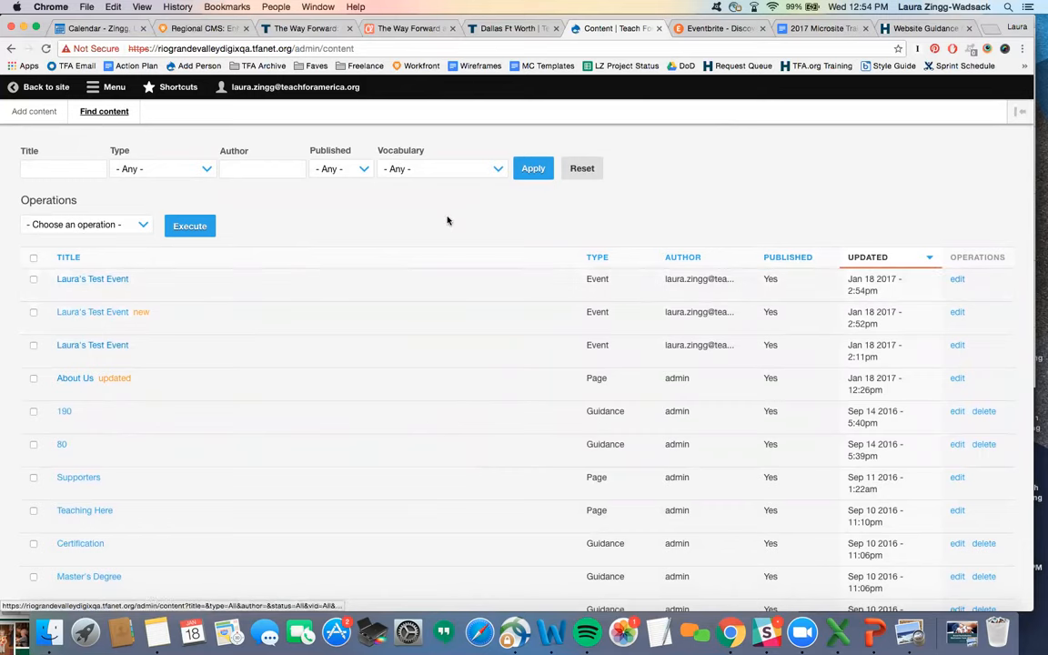
{"action": "scroll", "coordinate": [446, 220], "scroll_direction": "up", "scroll_amount": 3}
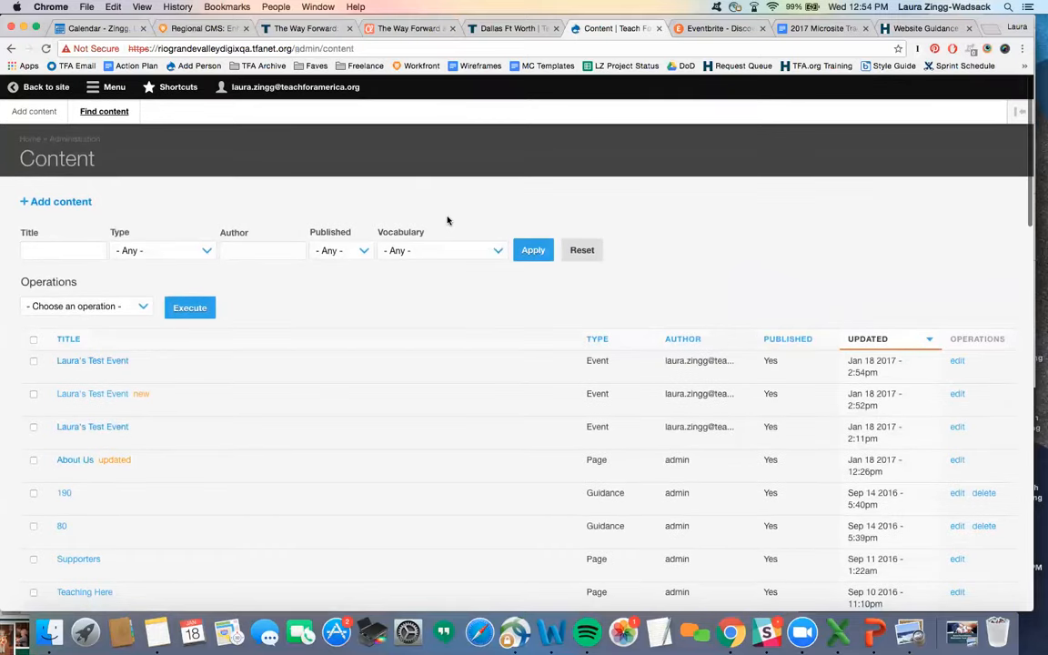
Leave the content list, go to the Rio Grande Valley site's homepage and start customizing that page.
{"action": "left_click", "coordinate": [34, 87]}
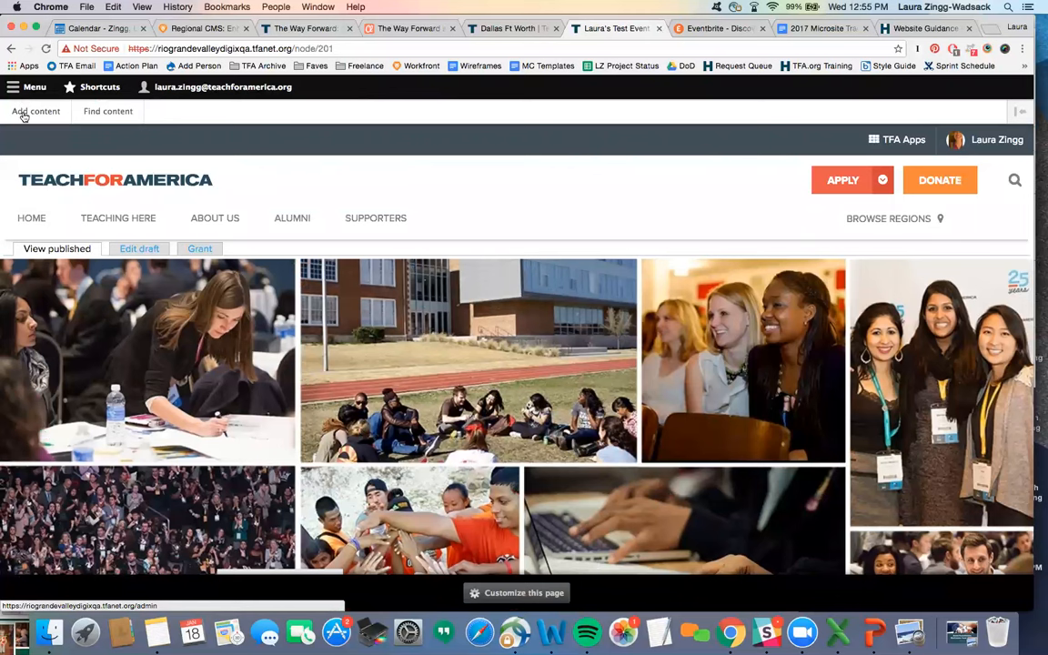
{"action": "left_click", "coordinate": [28, 217]}
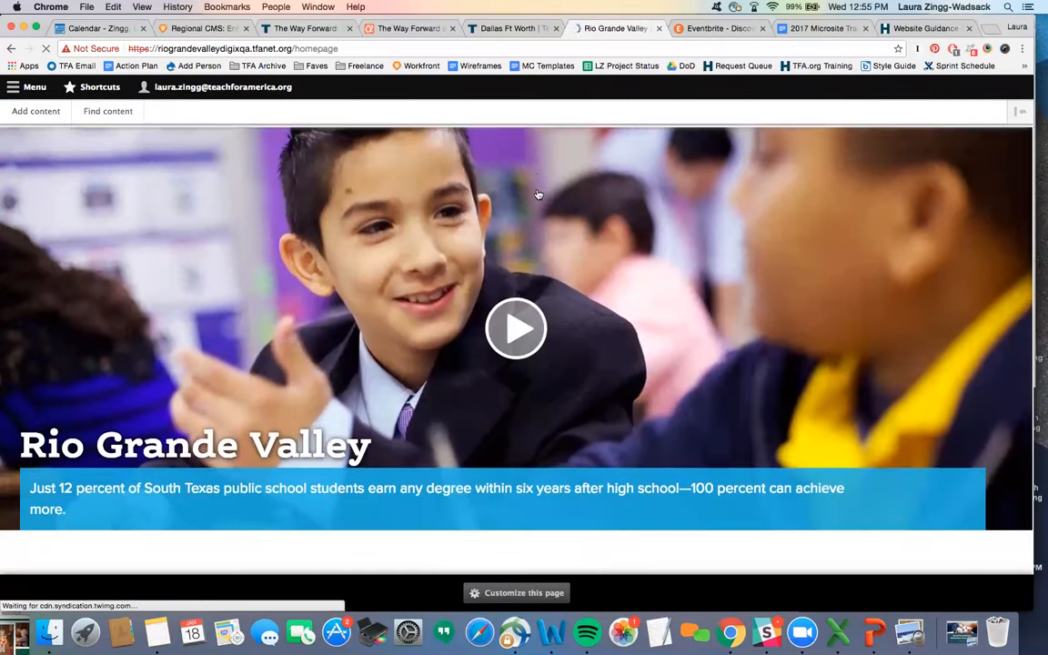
{"action": "scroll", "coordinate": [491, 526], "scroll_direction": "down", "scroll_amount": 1}
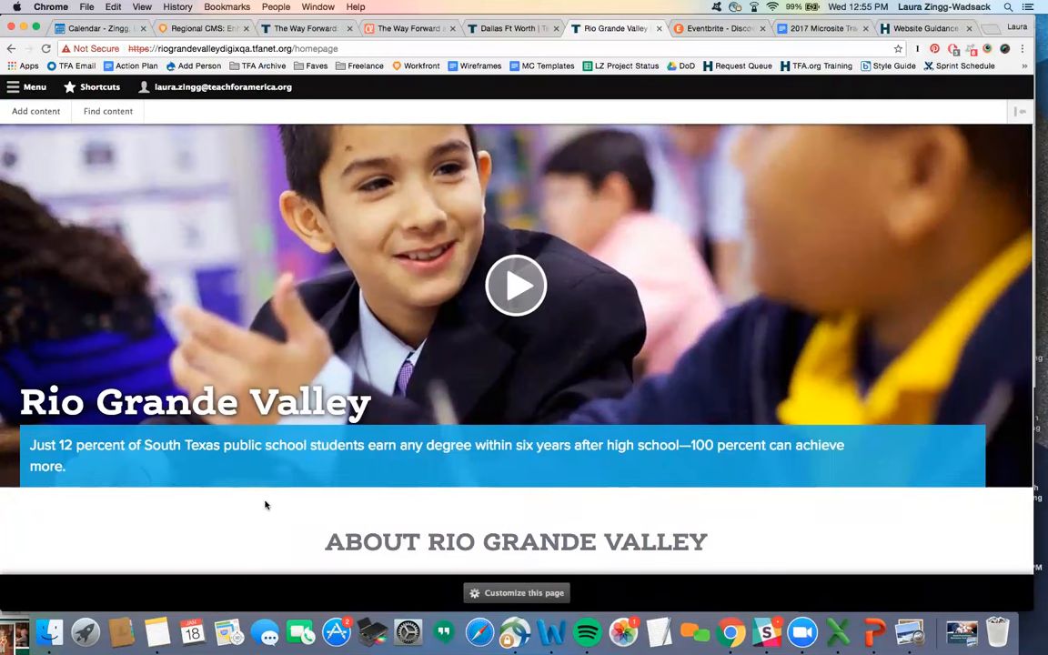
{"action": "left_click", "coordinate": [536, 594]}
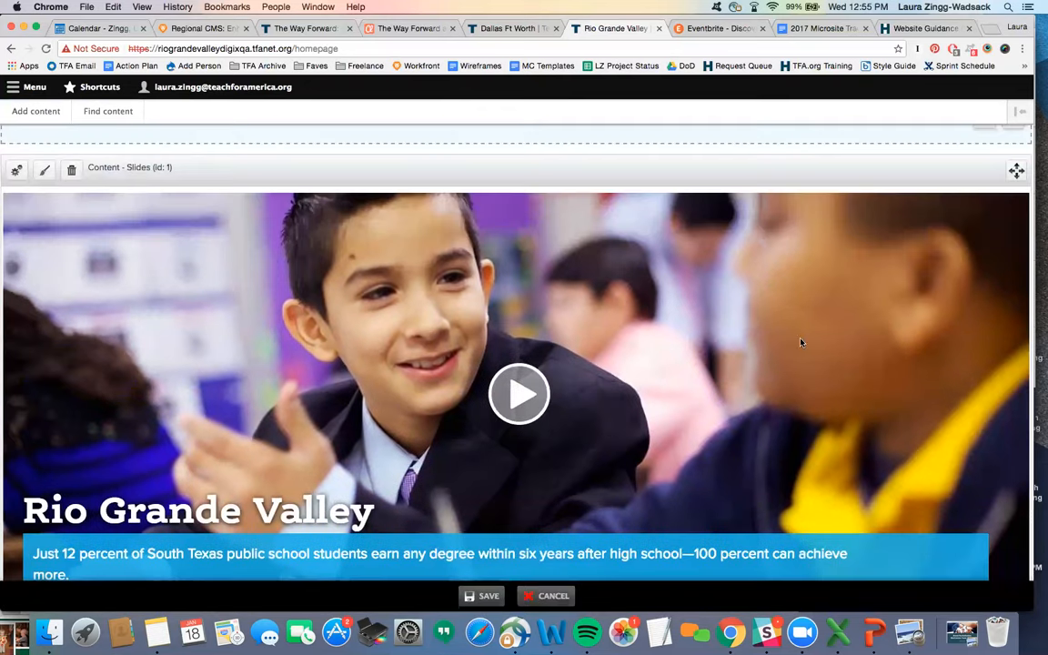
Add a new "Automated - Upcoming Events" pane from the TFA Automation category to the homepage's Top region.
{"action": "scroll", "coordinate": [816, 335], "scroll_direction": "up", "scroll_amount": 3}
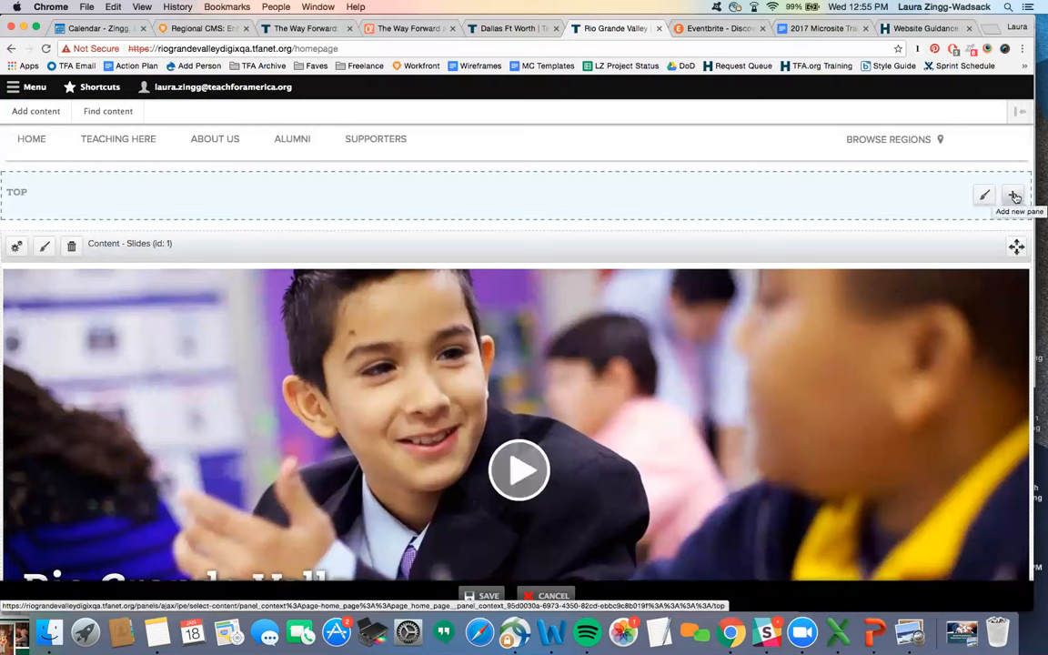
{"action": "left_click", "coordinate": [1015, 198]}
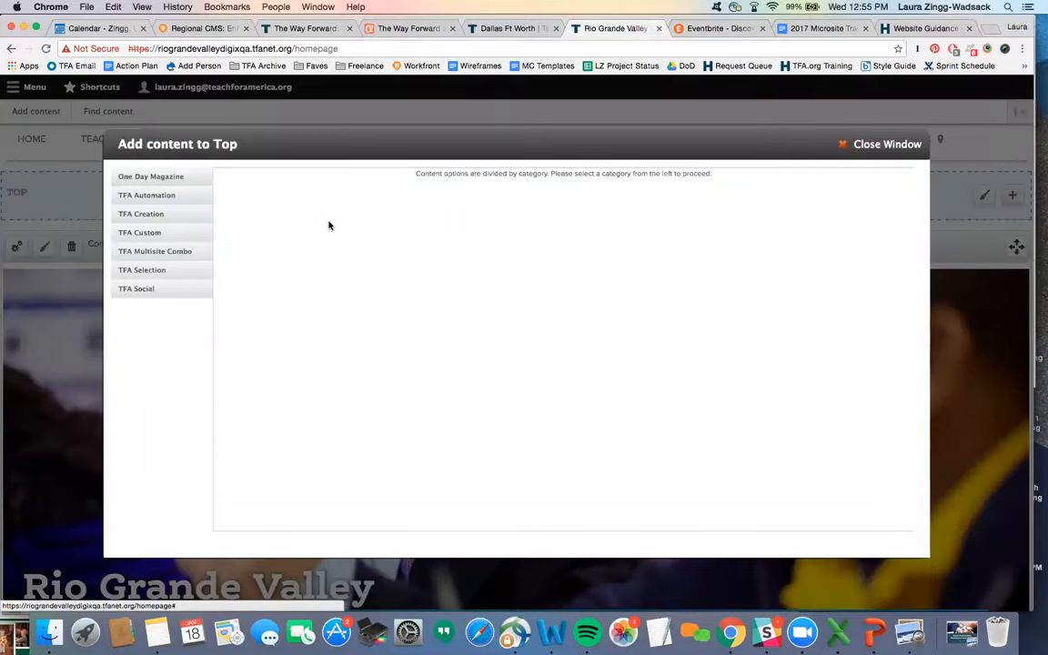
{"action": "left_click", "coordinate": [173, 198]}
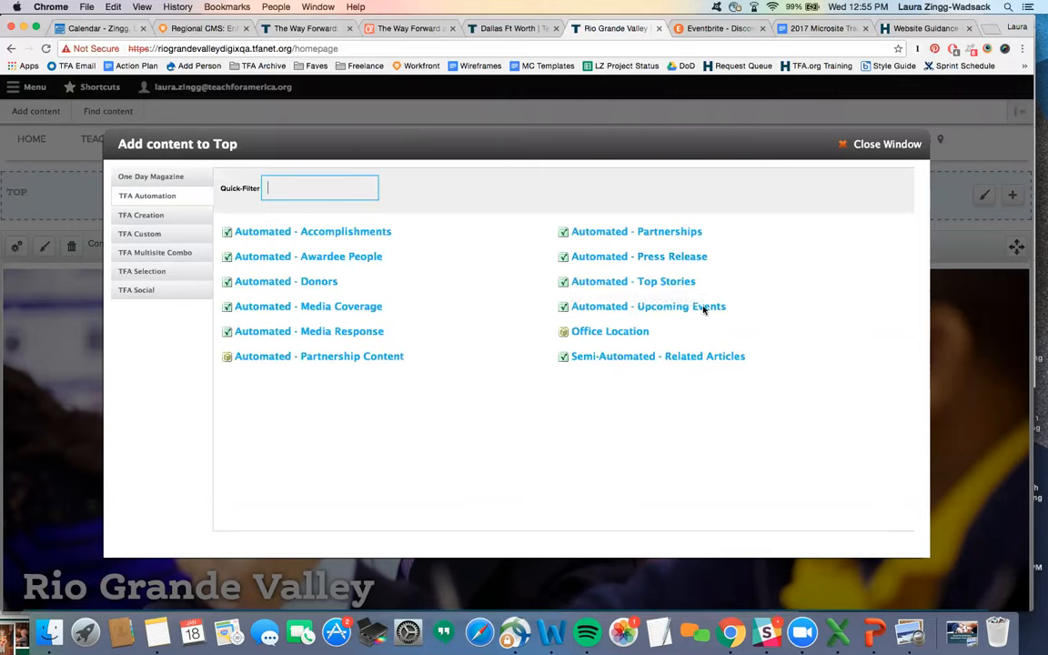
{"action": "left_click", "coordinate": [703, 310]}
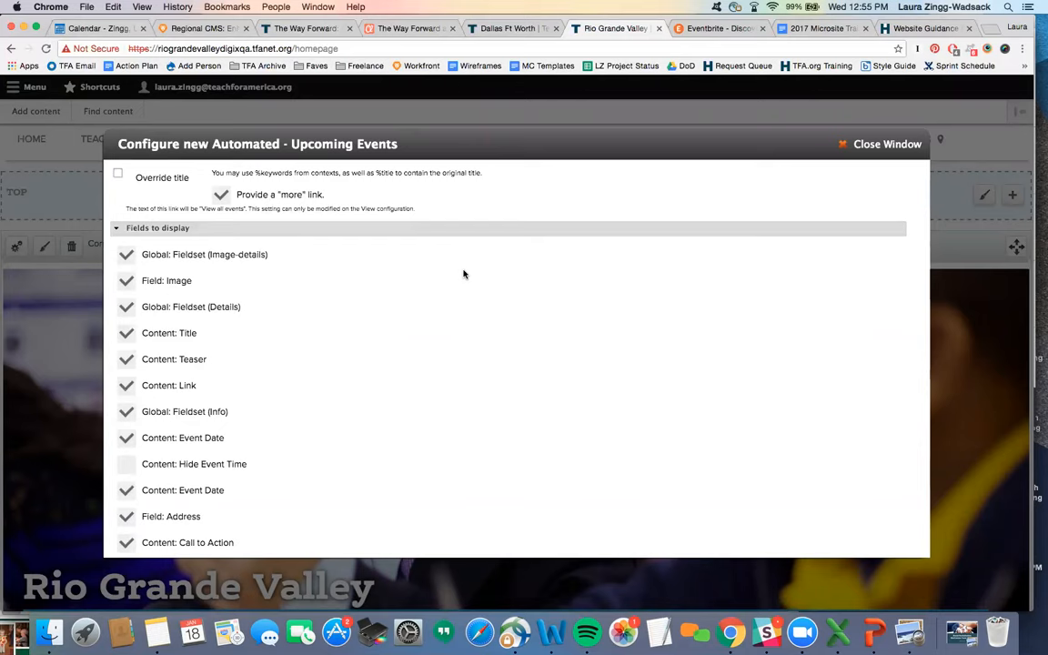
Limit the upcoming events pane to 3 items, keeping its original title and any event type, and finish its configuration.
{"action": "left_click", "coordinate": [147, 178]}
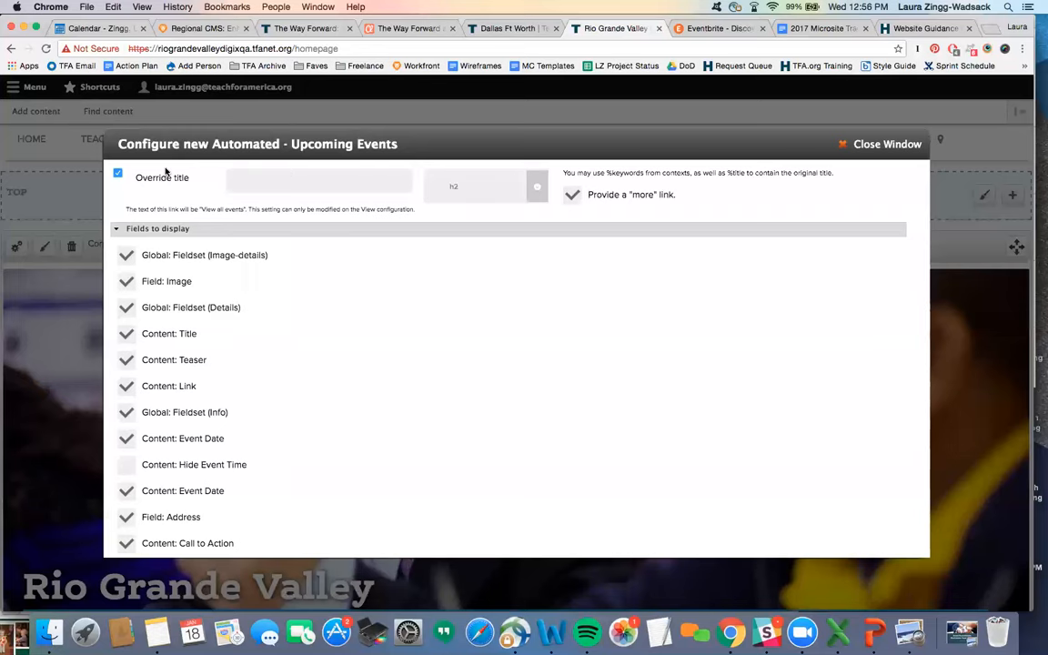
{"action": "left_click", "coordinate": [119, 177]}
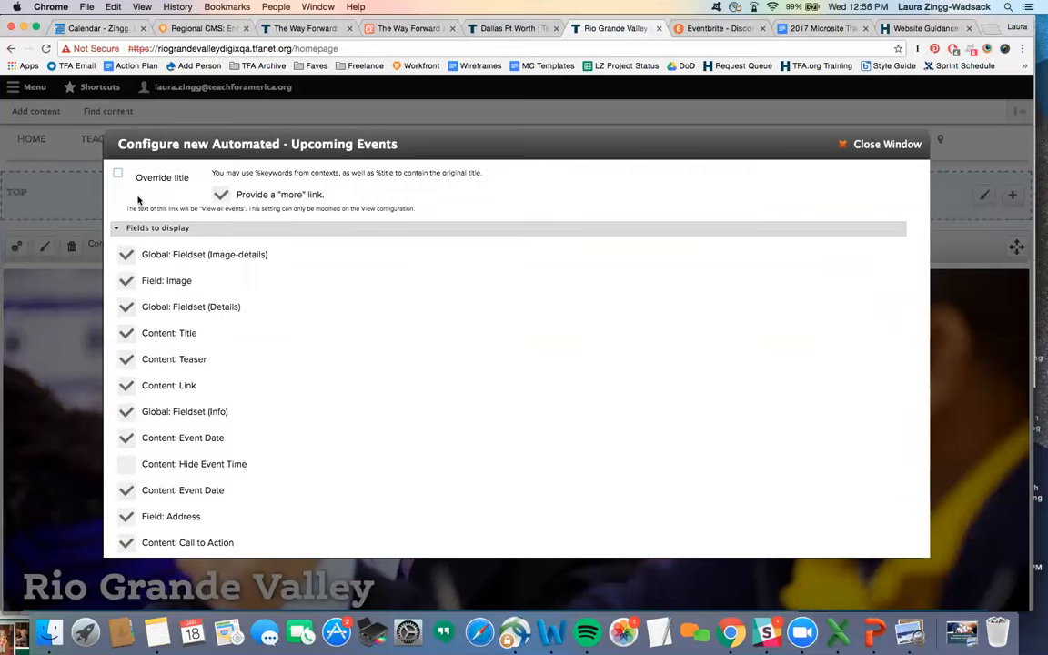
{"action": "scroll", "coordinate": [316, 260], "scroll_direction": "down", "scroll_amount": 5}
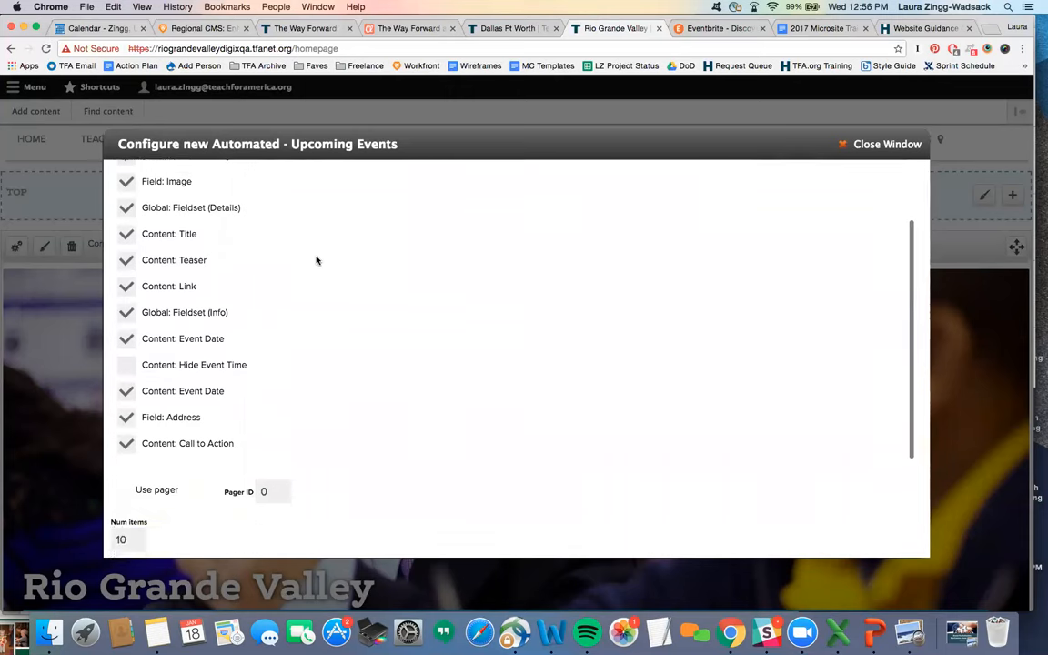
{"action": "scroll", "coordinate": [316, 260], "scroll_direction": "down", "scroll_amount": 5}
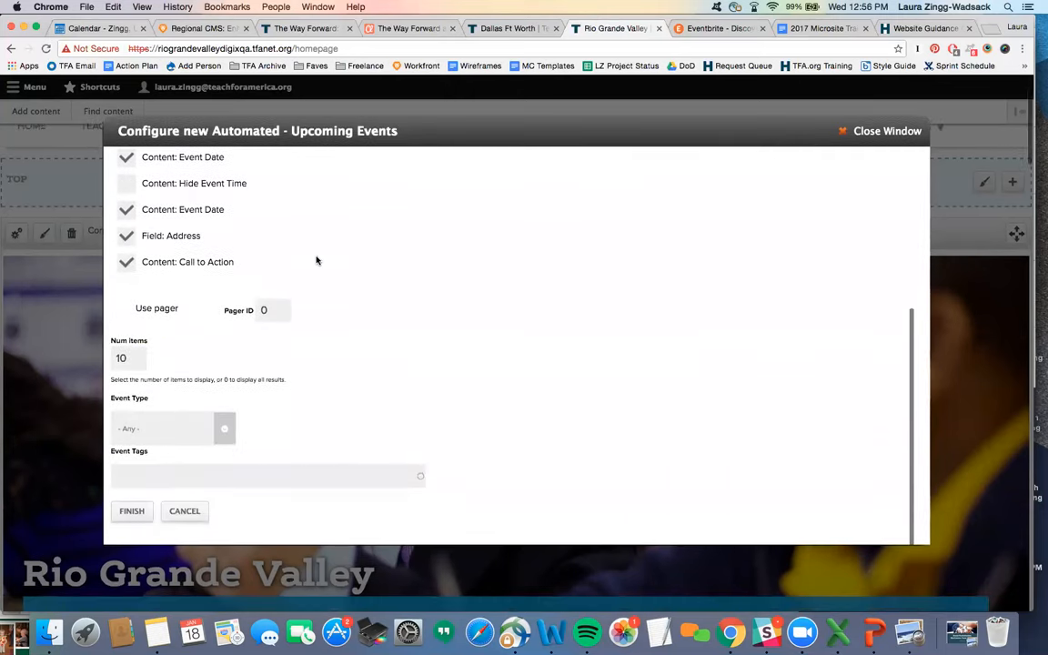
{"action": "scroll", "coordinate": [317, 260], "scroll_direction": "down", "scroll_amount": 3}
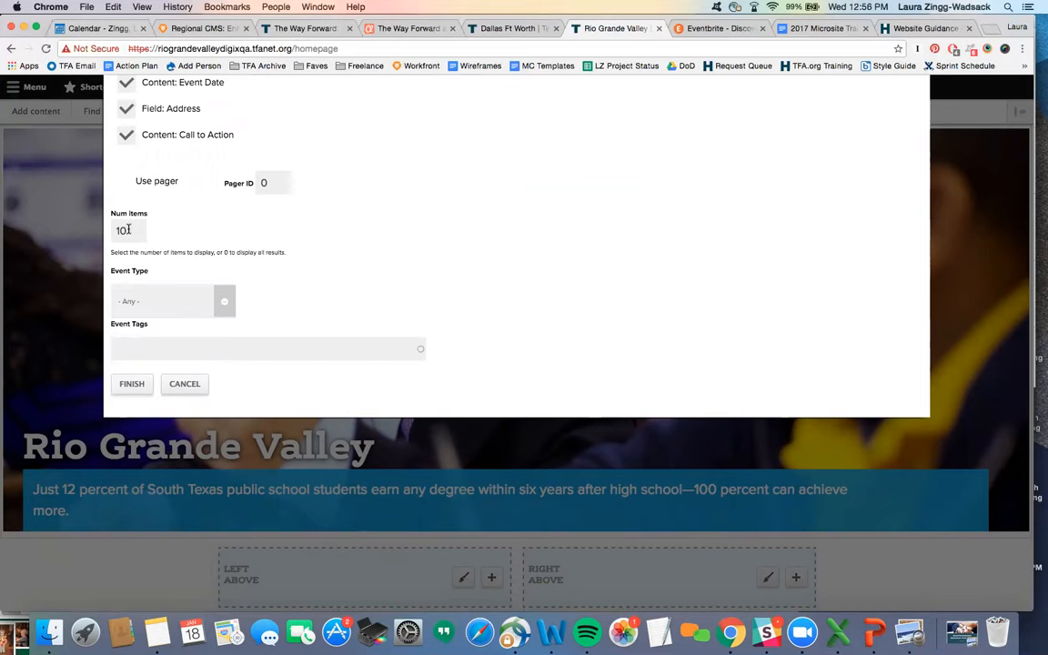
{"action": "left_click_drag", "start_coordinate": [127, 230], "coordinate": [105, 229]}
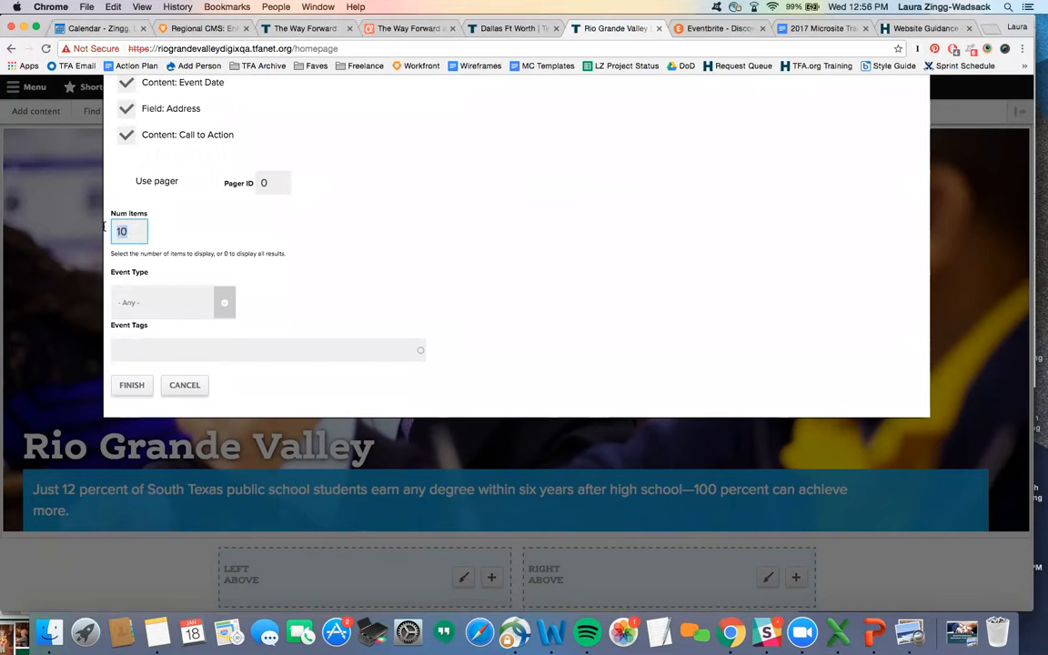
{"action": "type", "text": "3"}
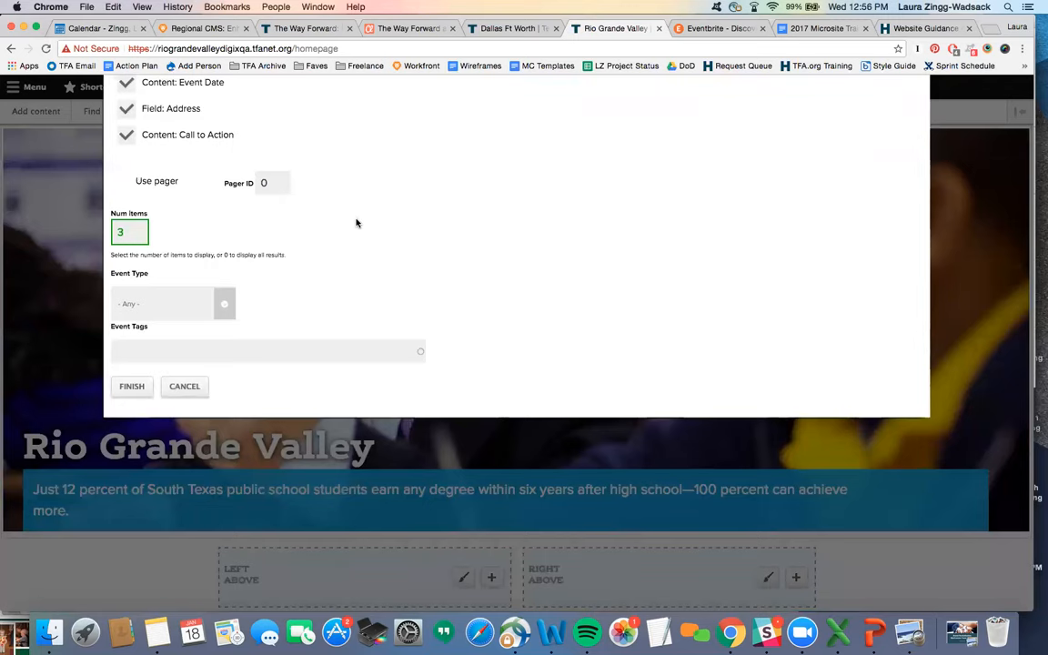
{"action": "scroll", "coordinate": [357, 223], "scroll_direction": "down", "scroll_amount": 2}
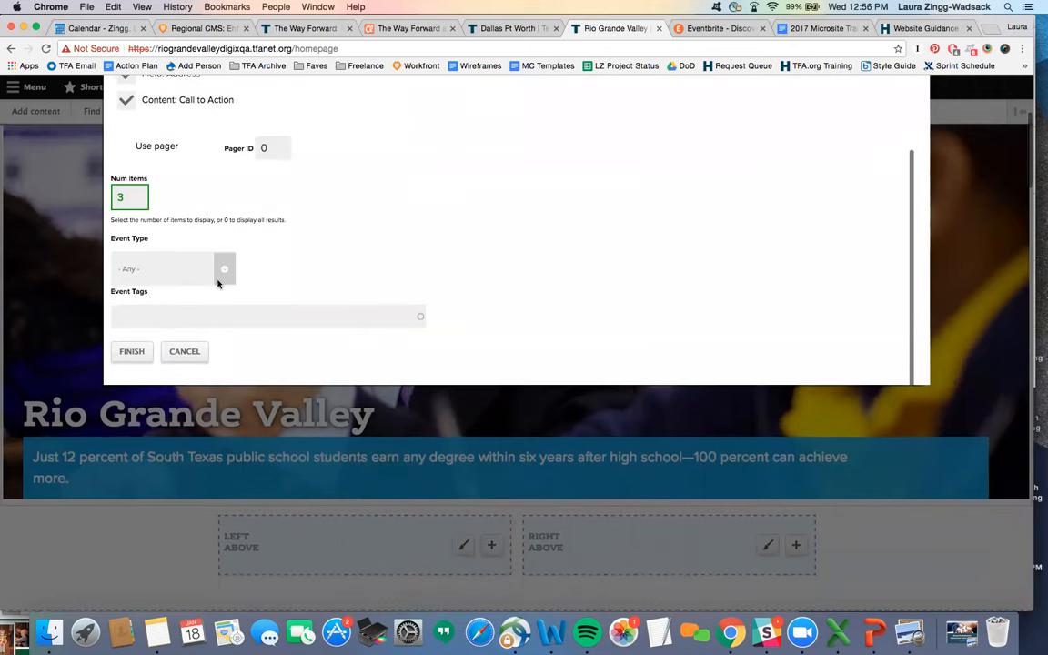
{"action": "scroll", "coordinate": [290, 239], "scroll_direction": "down", "scroll_amount": 1}
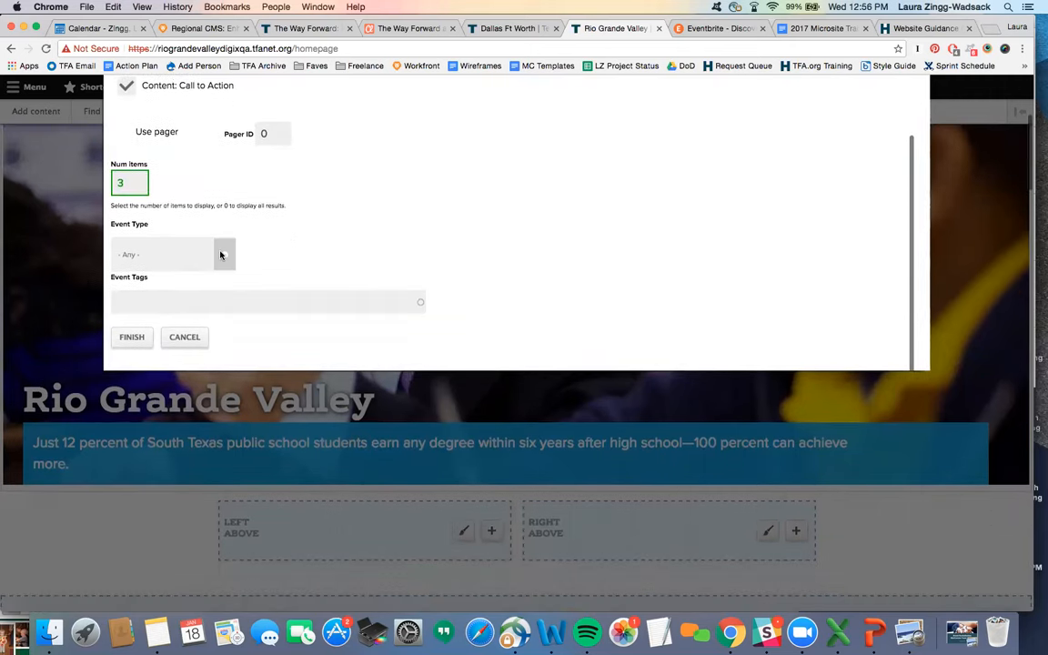
{"action": "scroll", "coordinate": [295, 244], "scroll_direction": "down", "scroll_amount": 1}
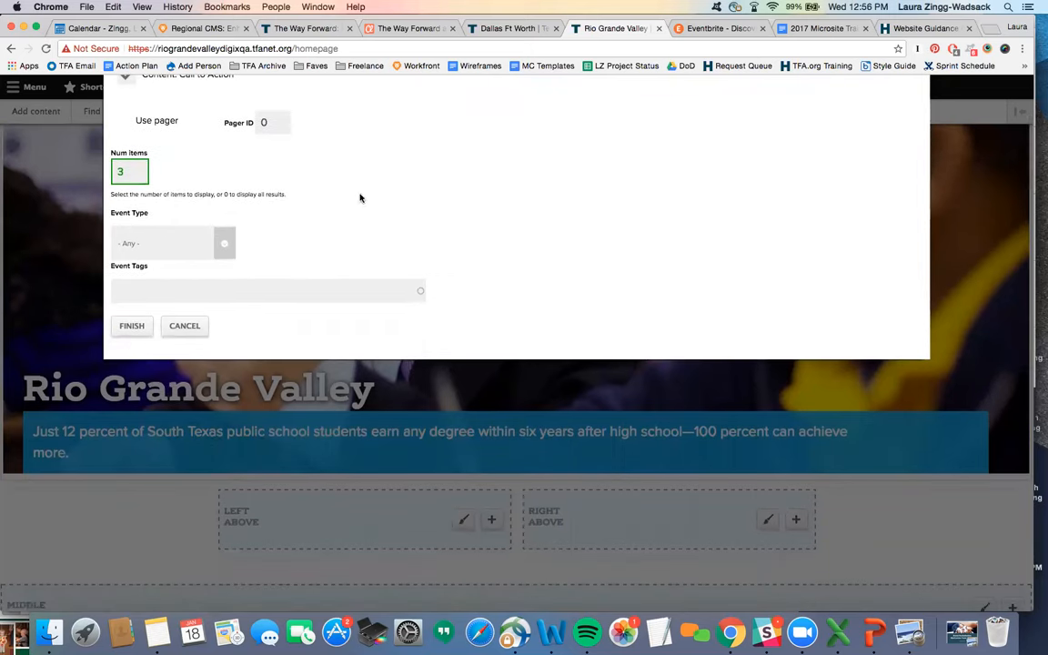
{"action": "scroll", "coordinate": [358, 197], "scroll_direction": "down", "scroll_amount": 1}
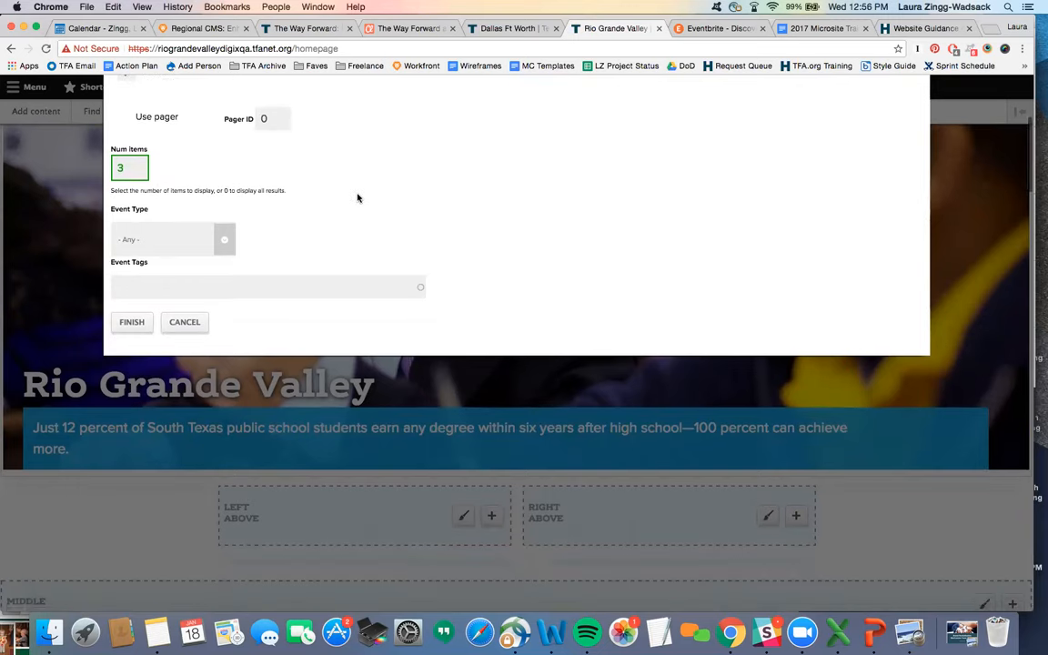
{"action": "left_click", "coordinate": [132, 323]}
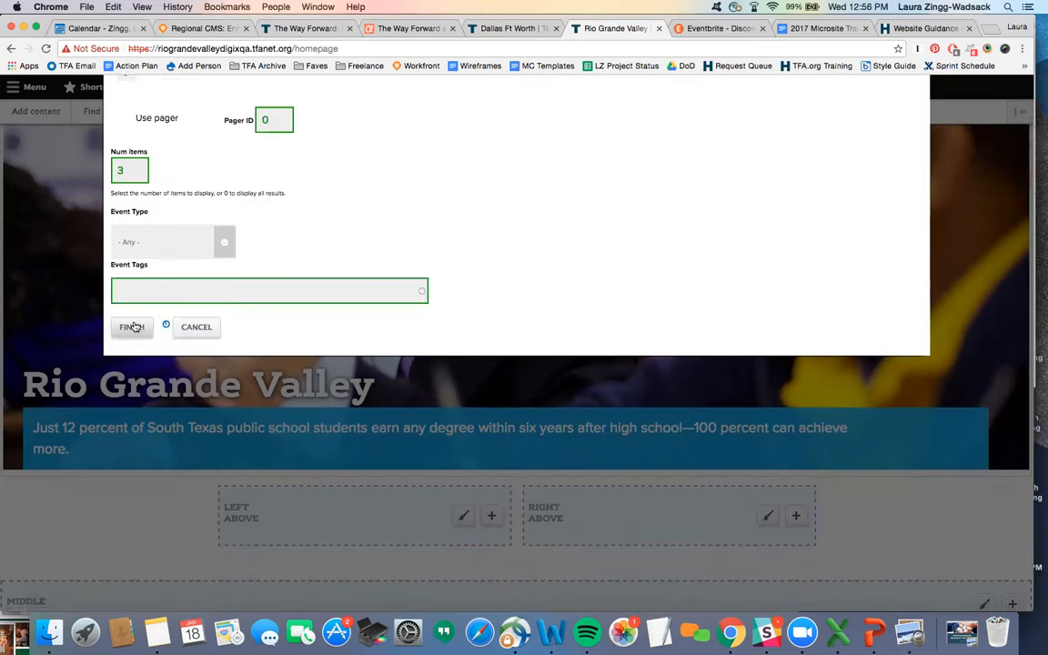
Move the Upcoming Events pane directly below the section about teaching in the Rio Grande Valley and save the homepage.
{"action": "scroll", "coordinate": [673, 341], "scroll_direction": "down", "scroll_amount": 5}
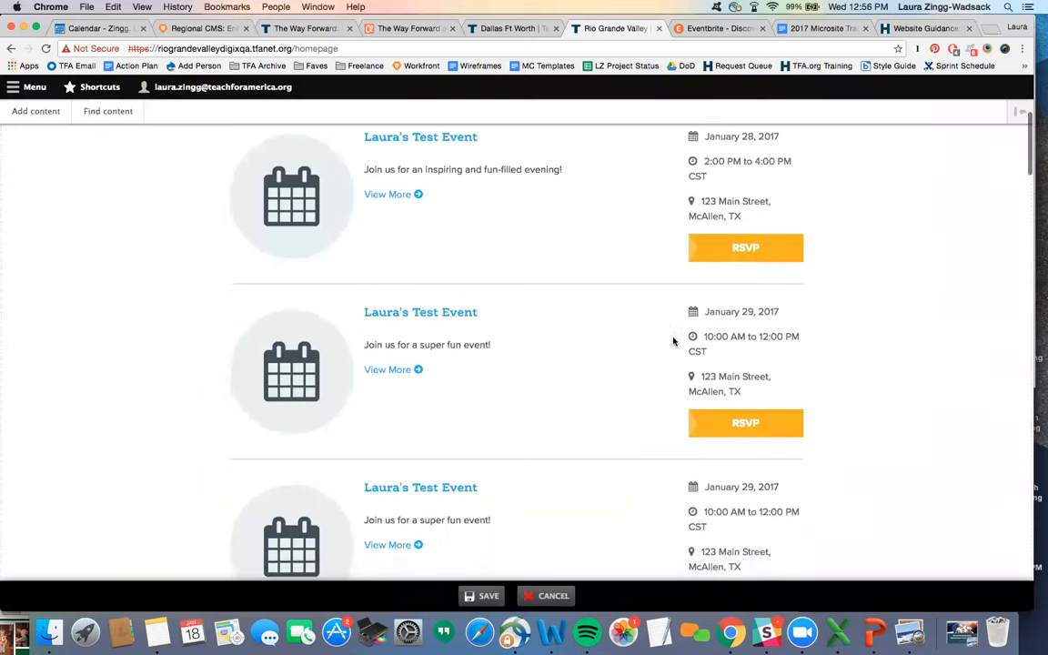
{"action": "scroll", "coordinate": [674, 341], "scroll_direction": "up", "scroll_amount": 5}
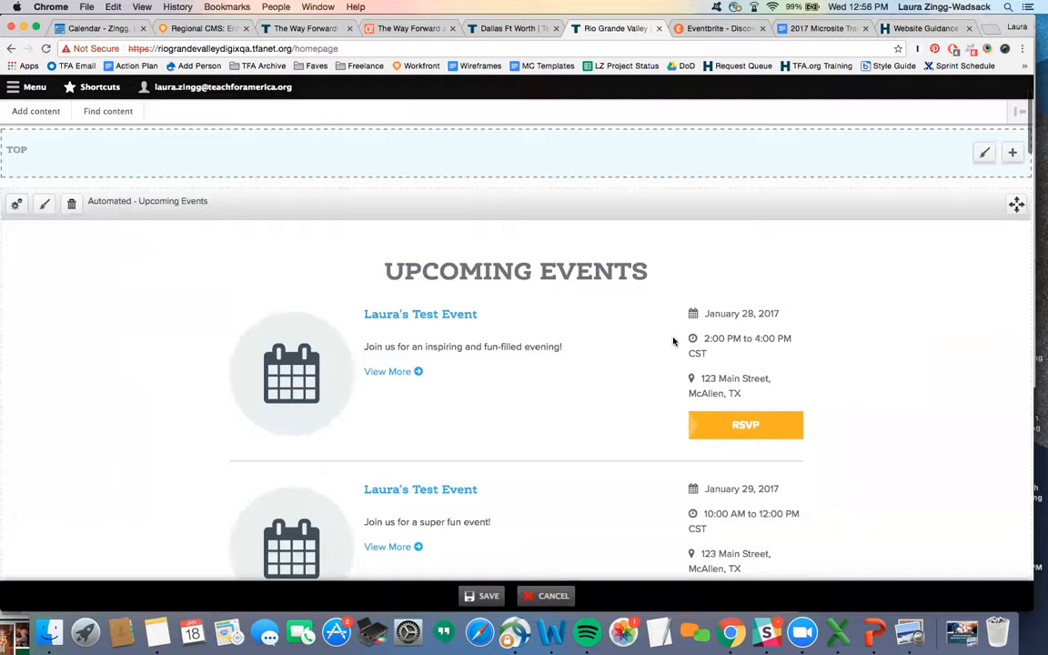
{"action": "scroll", "coordinate": [673, 341], "scroll_direction": "up", "scroll_amount": 3}
{"action": "scroll", "coordinate": [673, 341], "scroll_direction": "down", "scroll_amount": 2}
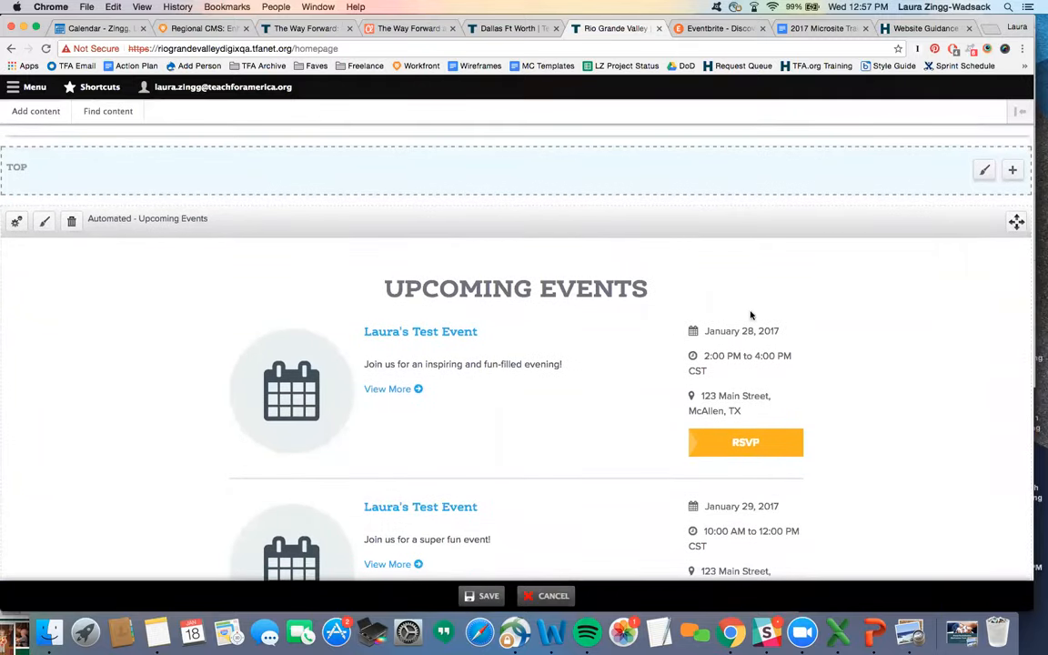
{"action": "scroll", "coordinate": [872, 287], "scroll_direction": "down", "scroll_amount": 1}
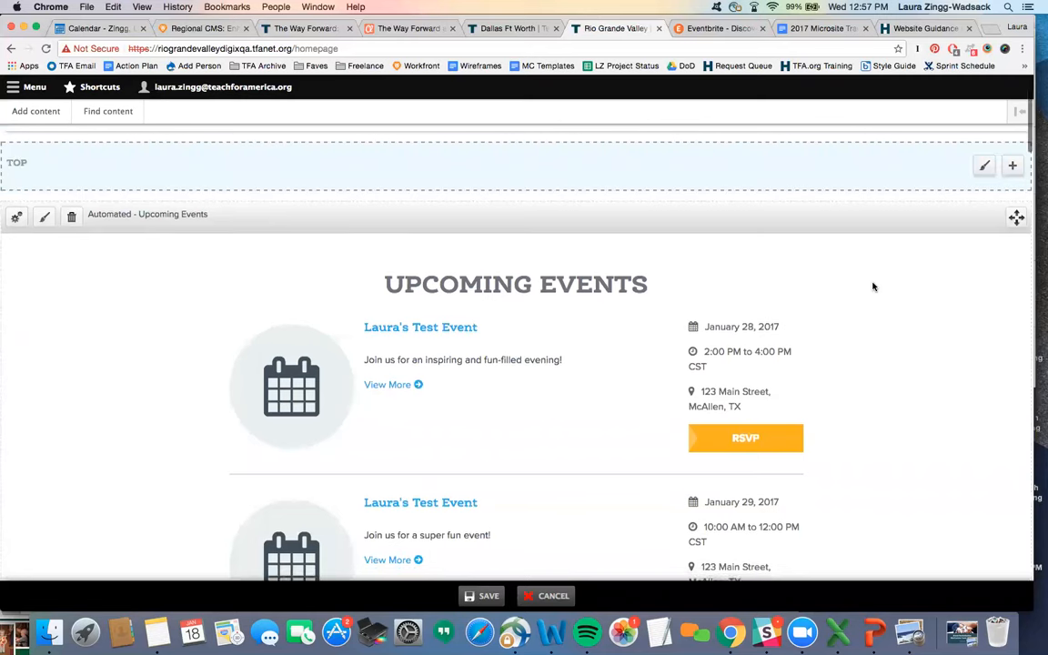
{"action": "left_click_drag", "start_coordinate": [1016, 218], "coordinate": [976, 431]}
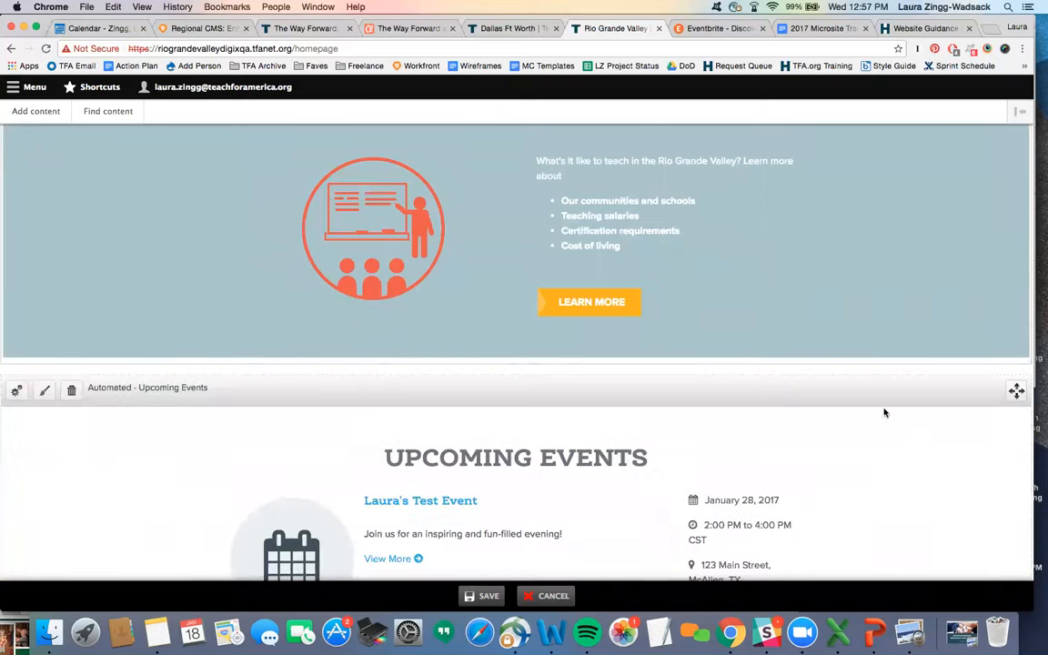
{"action": "scroll", "coordinate": [883, 413], "scroll_direction": "down", "scroll_amount": 3}
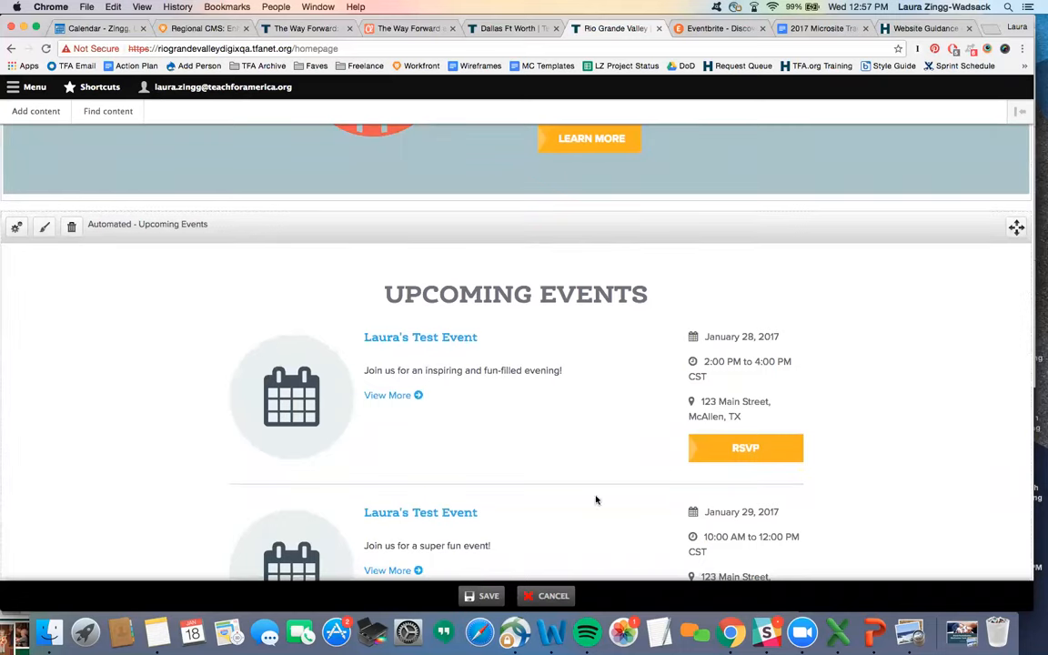
{"action": "left_click", "coordinate": [469, 597]}
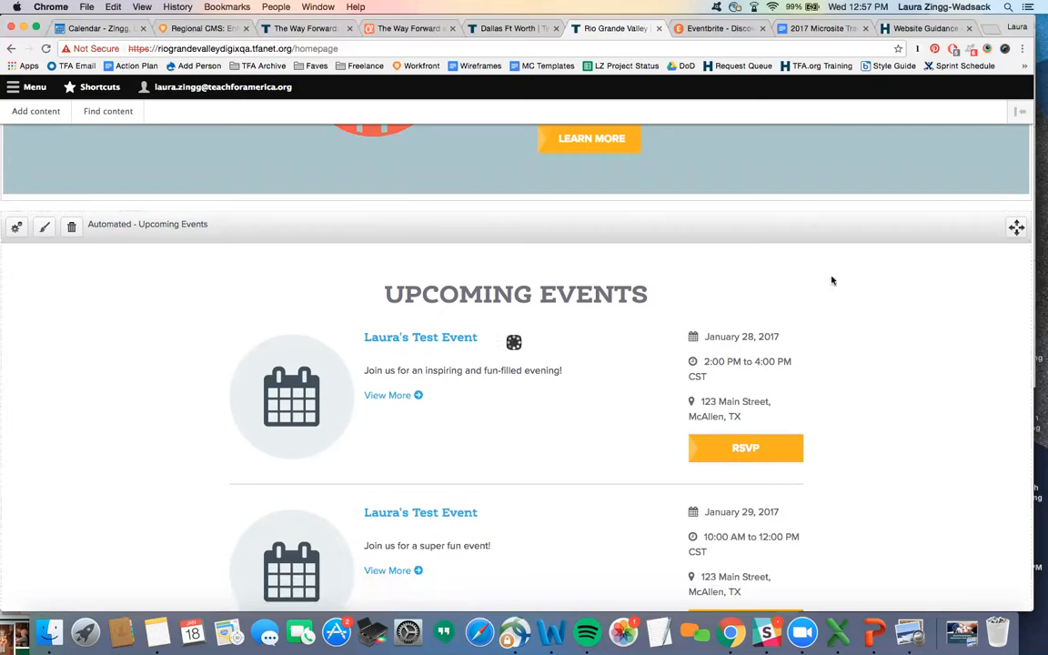
Examine the saved homepage and the placement and entries of its Upcoming Events section.
{"action": "scroll", "coordinate": [866, 299], "scroll_direction": "down", "scroll_amount": 3}
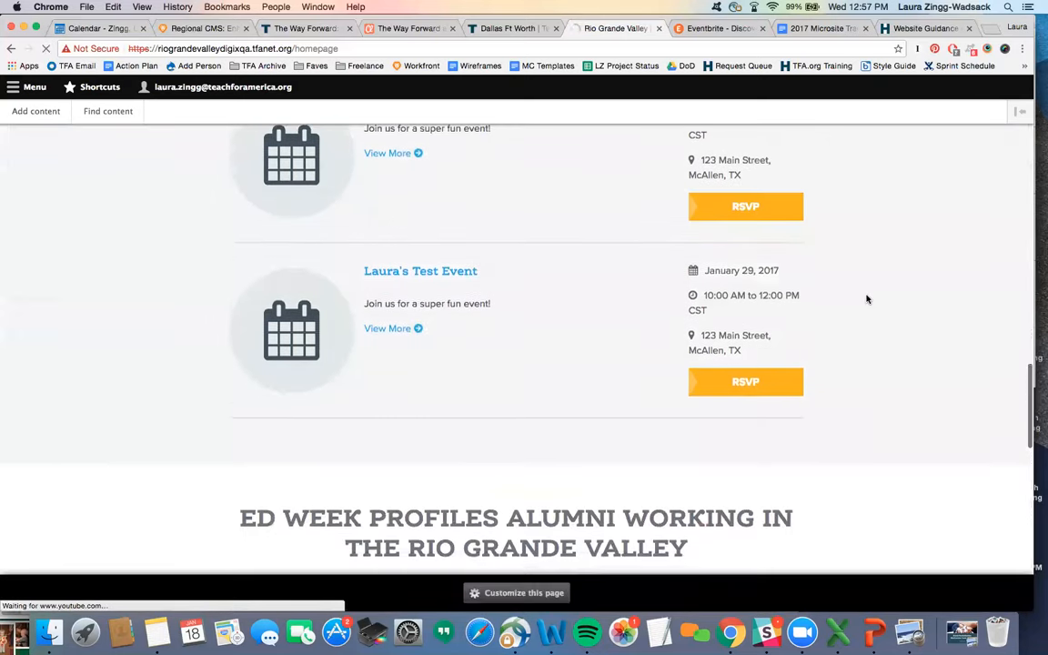
{"action": "scroll", "coordinate": [866, 298], "scroll_direction": "down", "scroll_amount": 2}
{"action": "scroll", "coordinate": [866, 298], "scroll_direction": "up", "scroll_amount": 9}
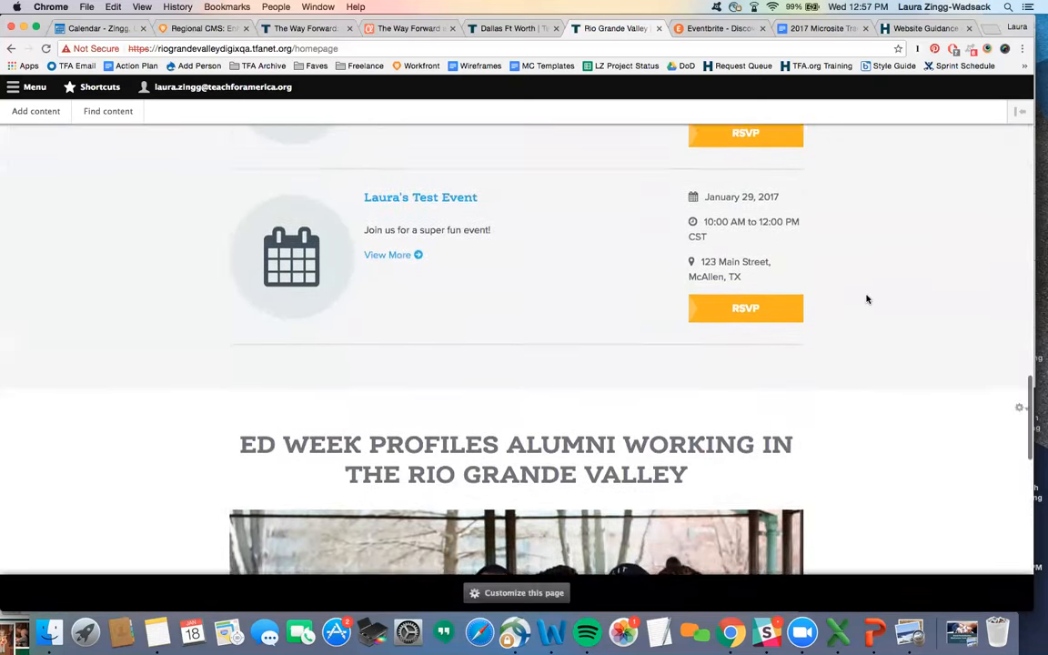
{"action": "scroll", "coordinate": [866, 299], "scroll_direction": "down", "scroll_amount": 2}
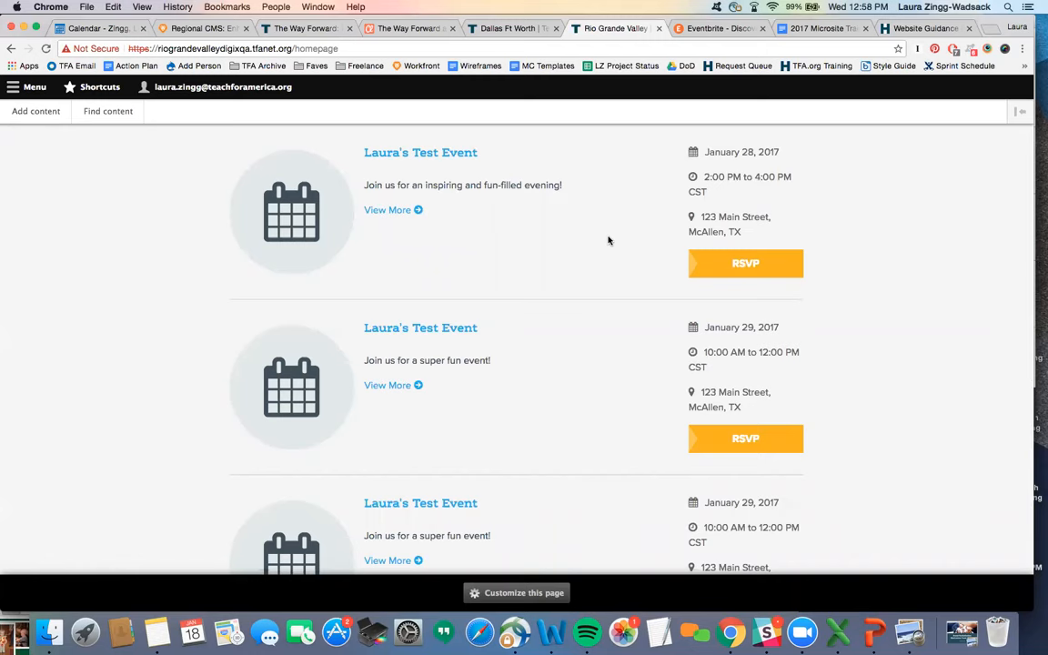
{"action": "scroll", "coordinate": [609, 240], "scroll_direction": "up", "scroll_amount": 20}
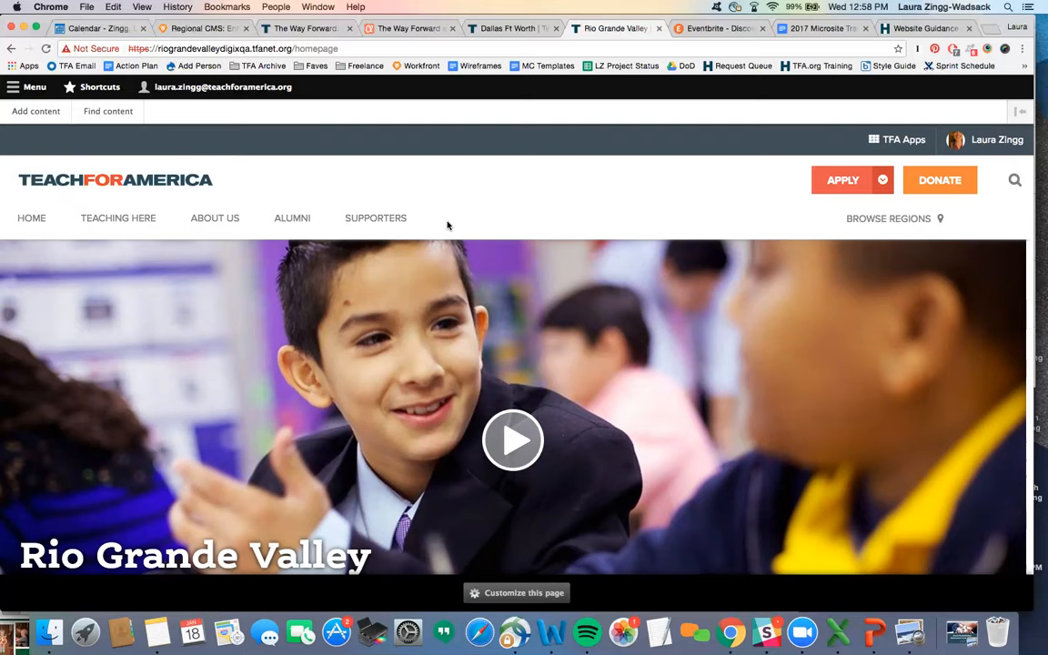
{"action": "scroll", "coordinate": [446, 225], "scroll_direction": "down", "scroll_amount": 8}
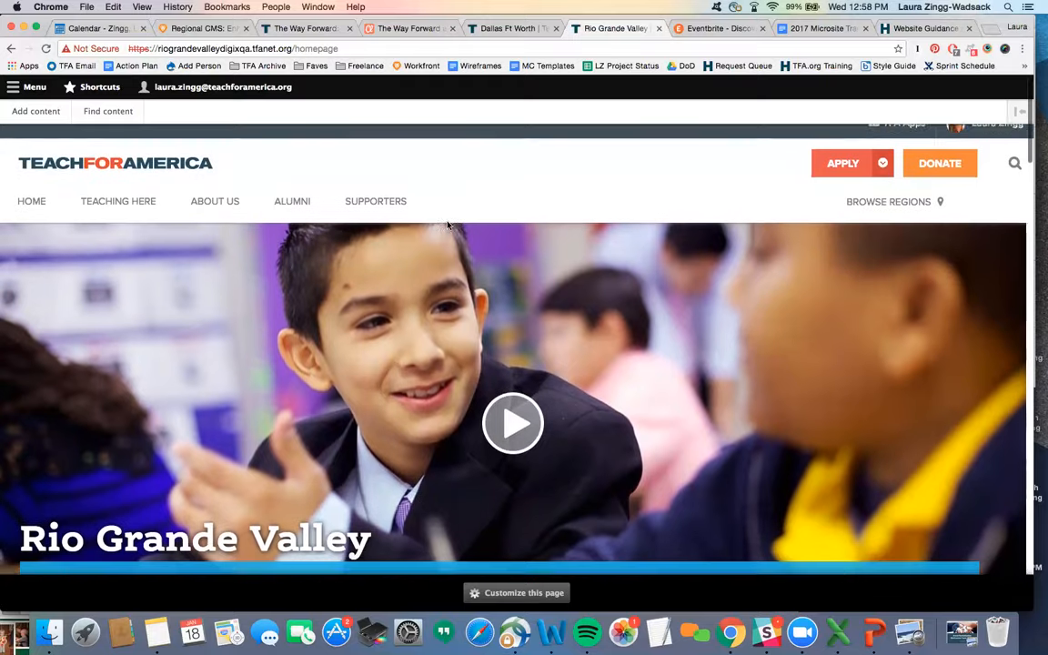
{"action": "scroll", "coordinate": [446, 225], "scroll_direction": "down", "scroll_amount": 20}
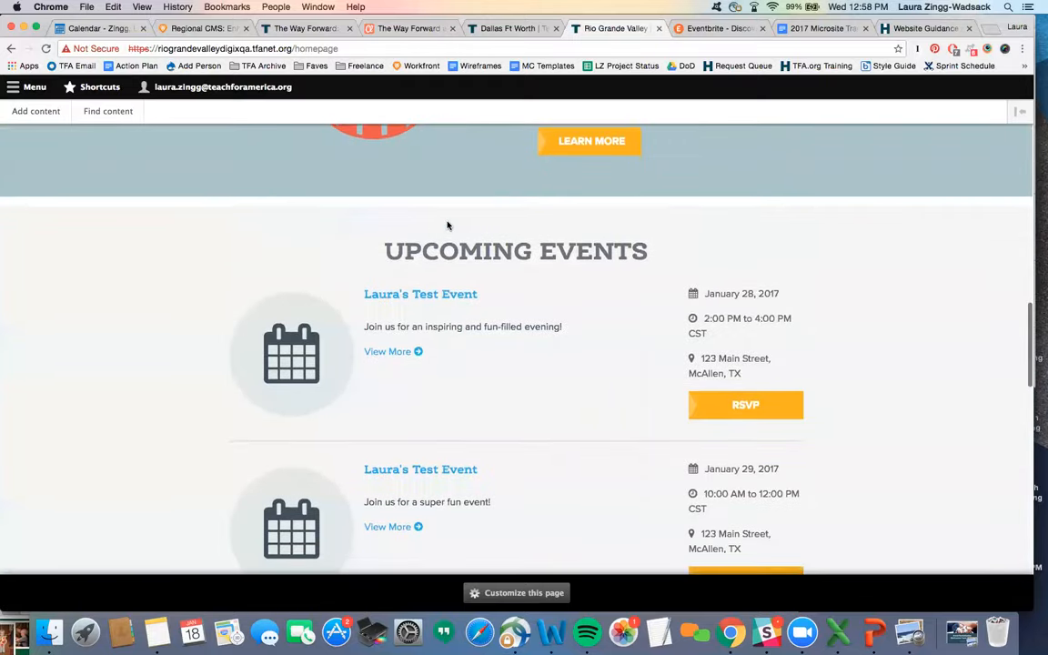
Open the January 28 test event from the homepage, check its web address and details, and return to the homepage.
{"action": "left_click", "coordinate": [423, 297]}
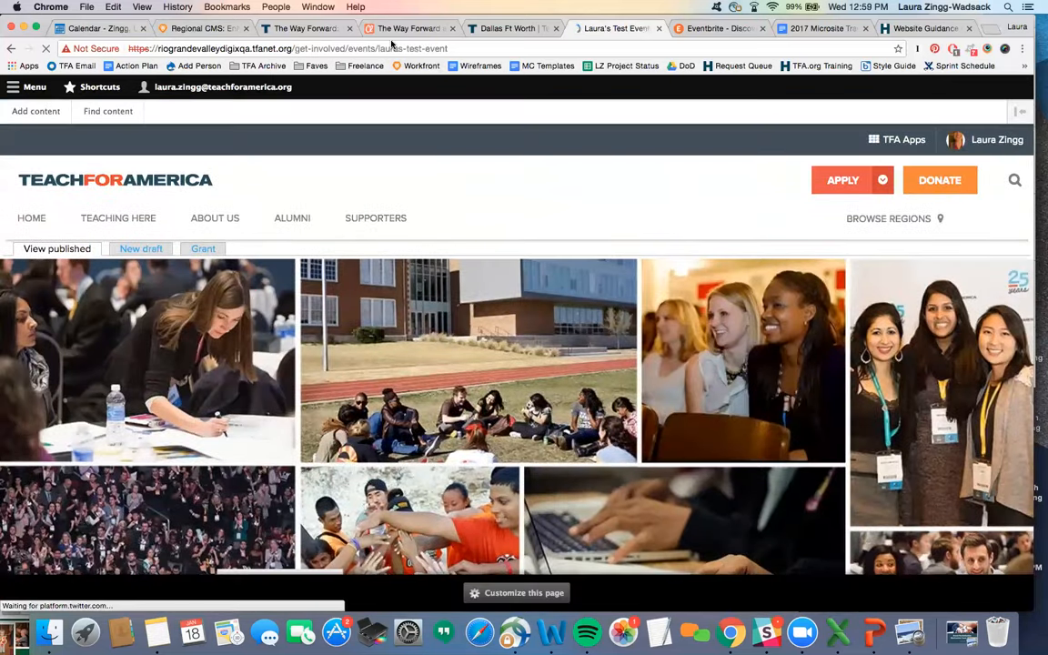
{"action": "left_click", "coordinate": [391, 47]}
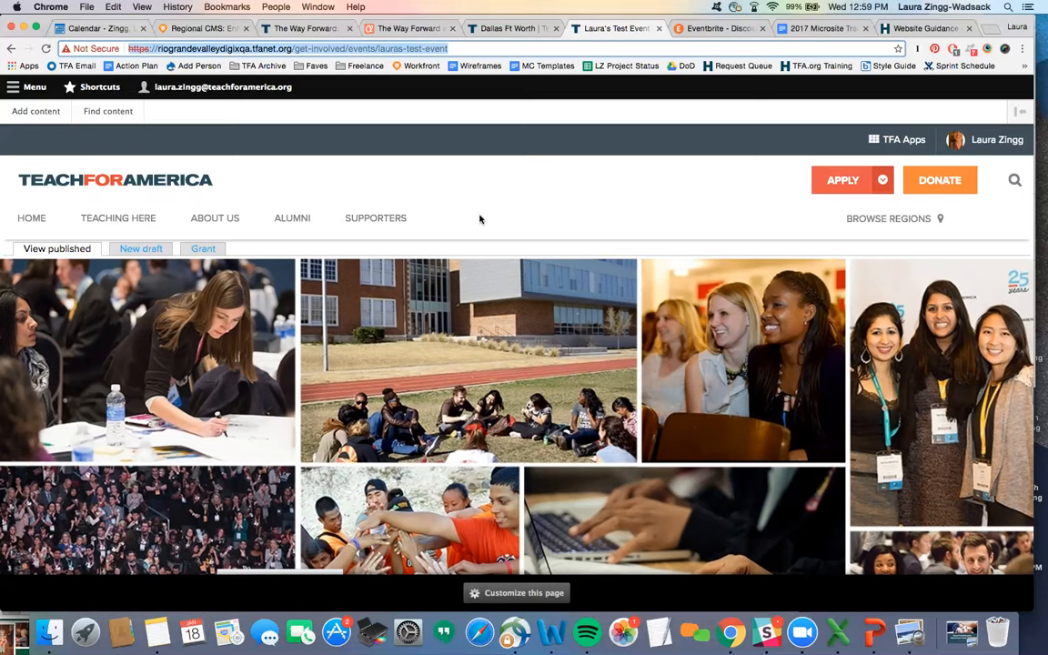
{"action": "scroll", "coordinate": [480, 218], "scroll_direction": "down", "scroll_amount": 1}
{"action": "scroll", "coordinate": [481, 218], "scroll_direction": "down", "scroll_amount": 5}
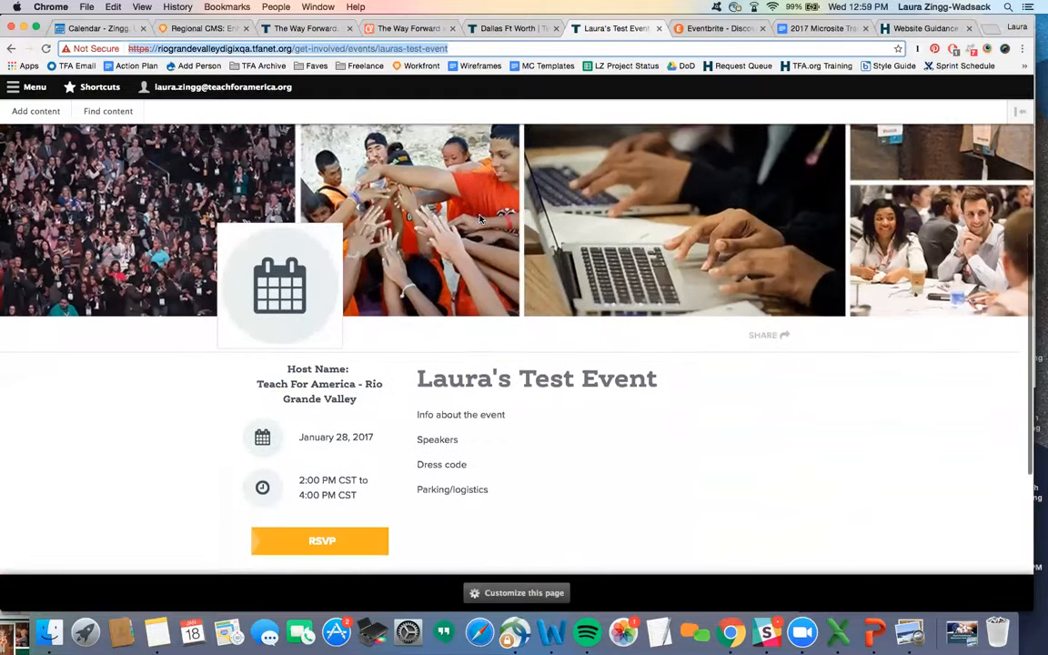
{"action": "scroll", "coordinate": [480, 218], "scroll_direction": "up", "scroll_amount": 10}
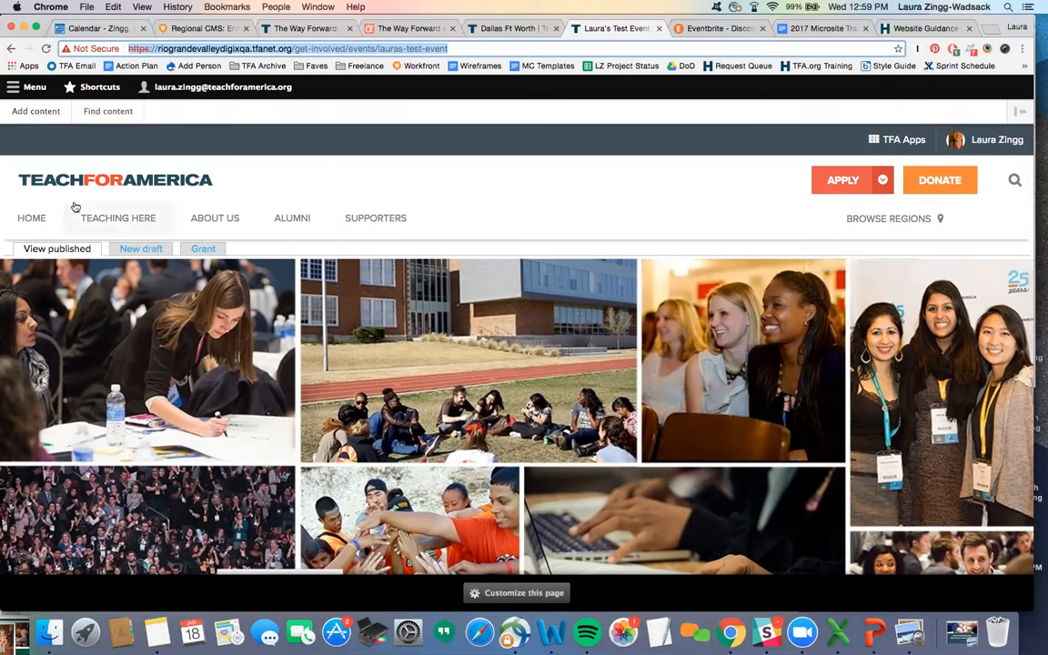
{"action": "left_click", "coordinate": [33, 217]}
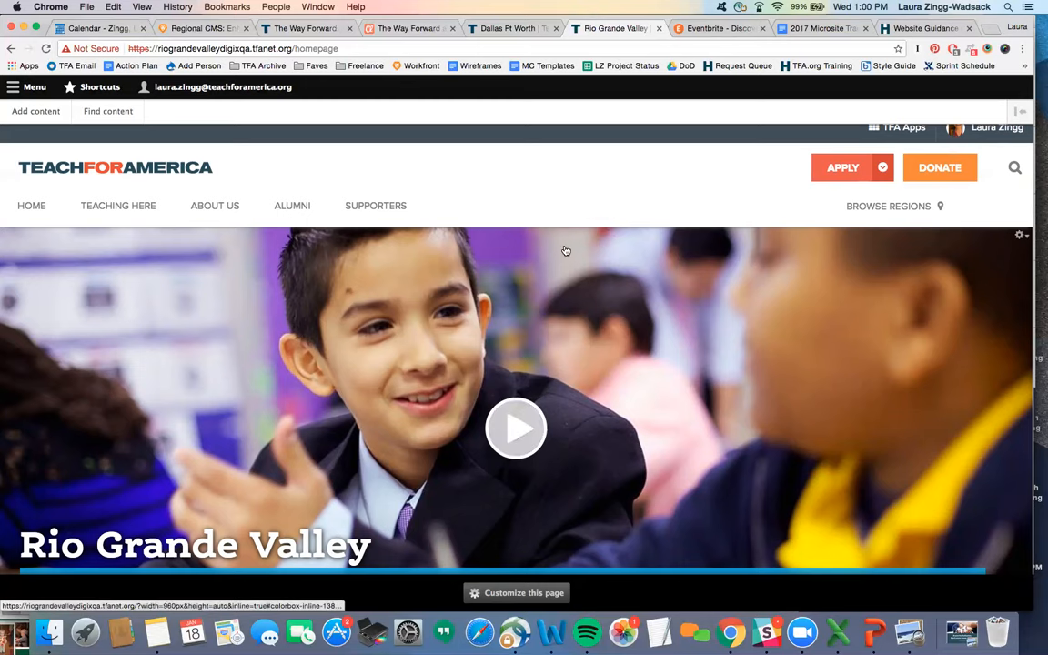
{"action": "scroll", "coordinate": [561, 247], "scroll_direction": "down", "scroll_amount": 1}
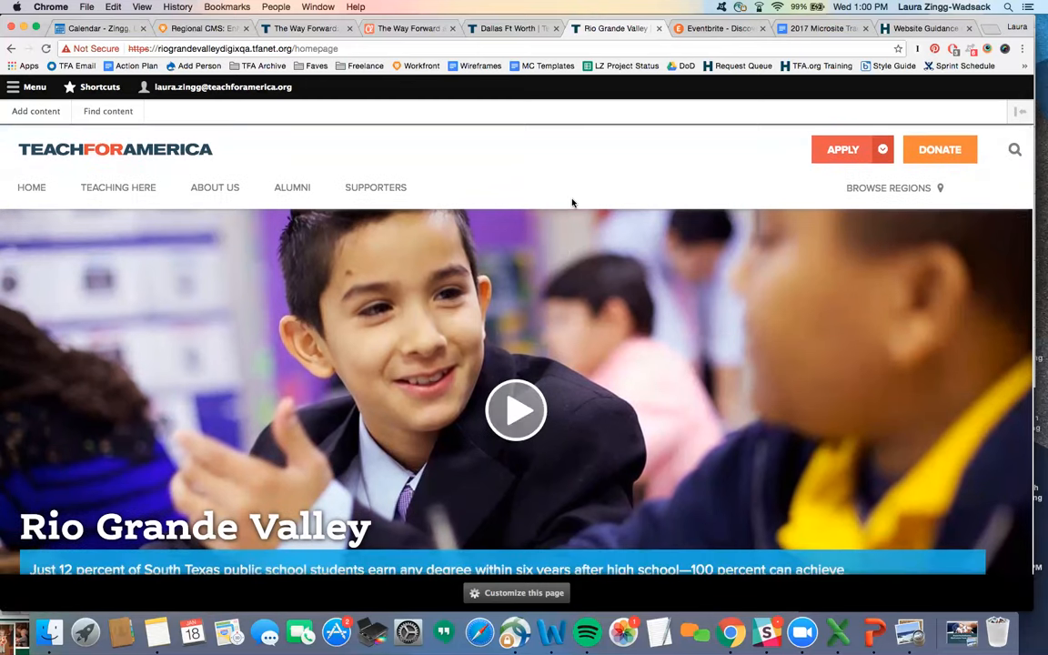